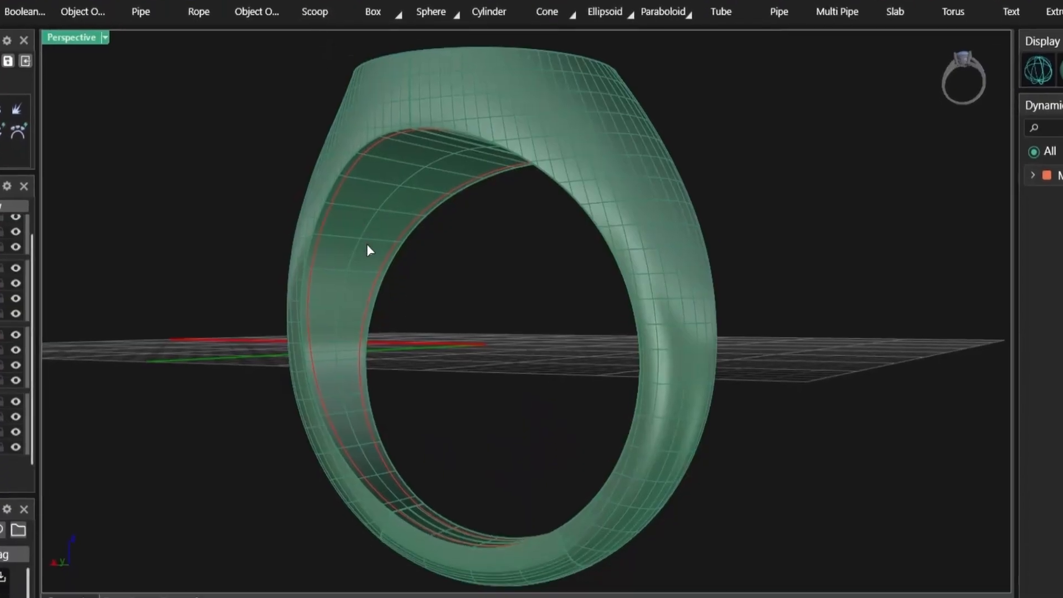
Create a Scoop on the signet ring, using the ring as the surface and the two inner band edge curves as boundaries
click(368, 330)
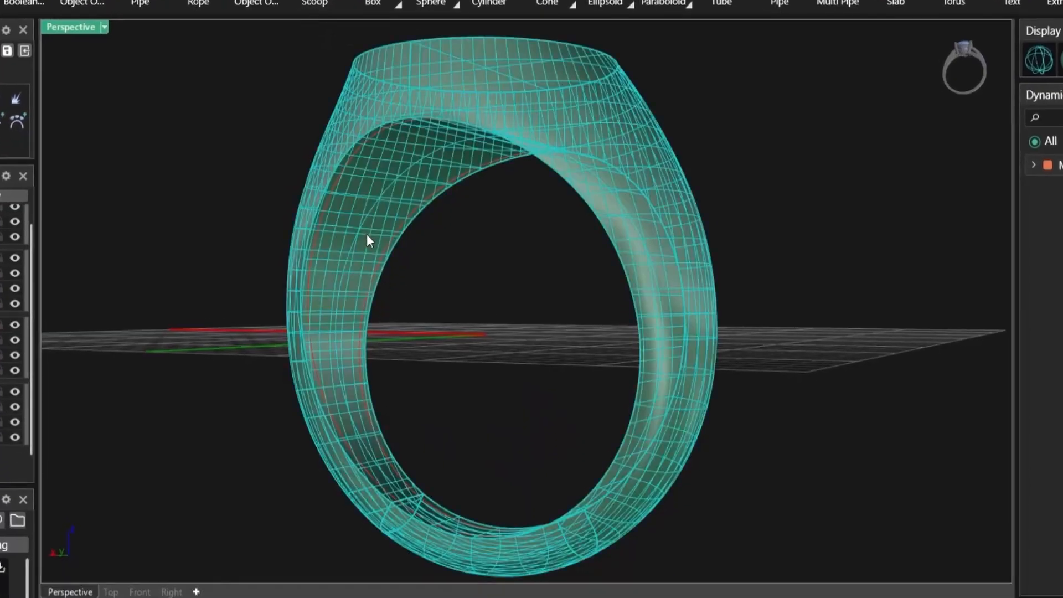
key(Return)
click(388, 242)
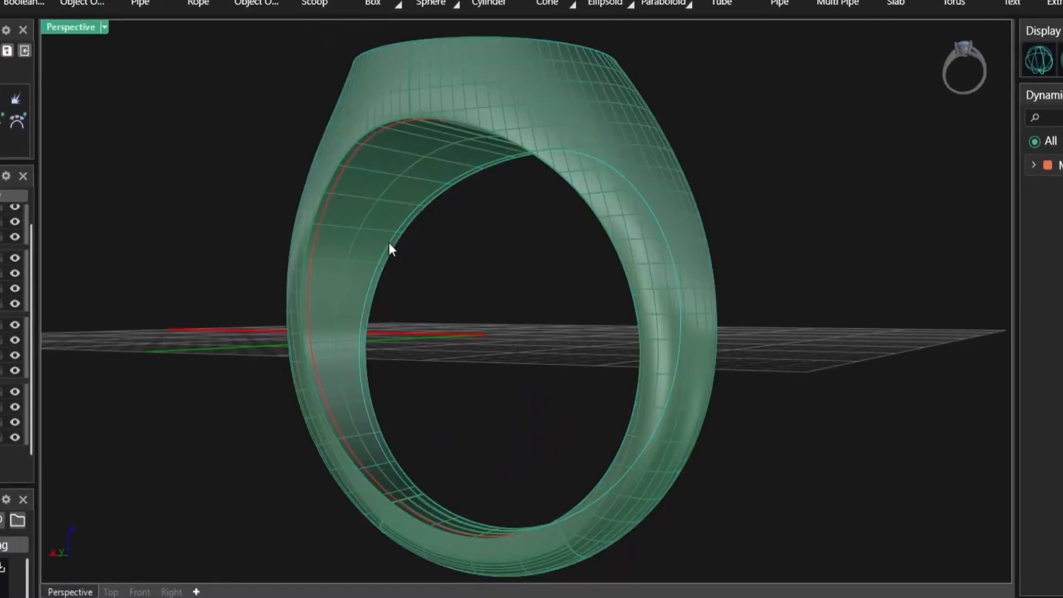
click(318, 234)
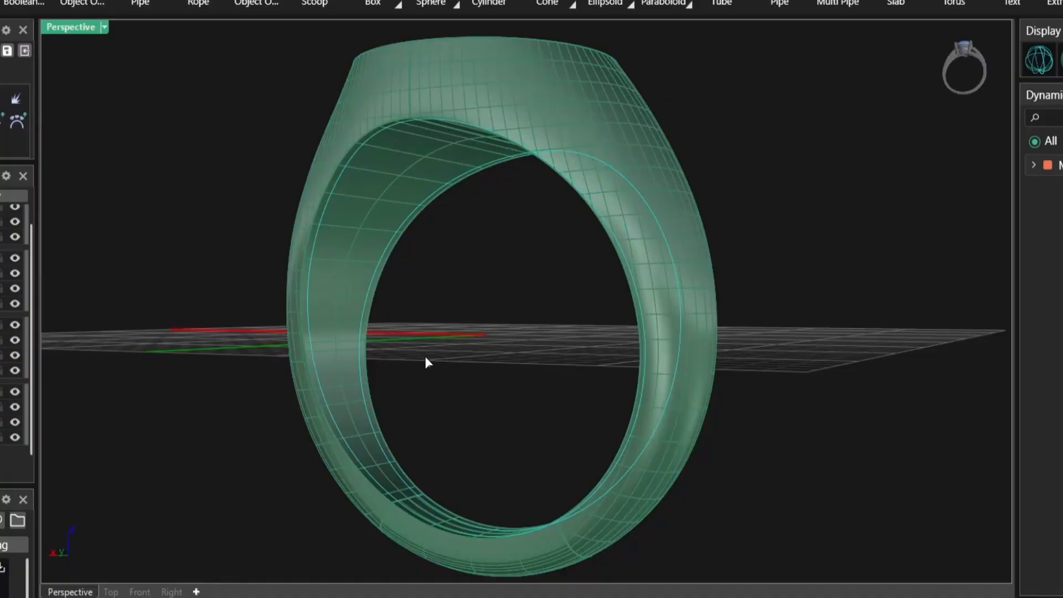
key(Return)
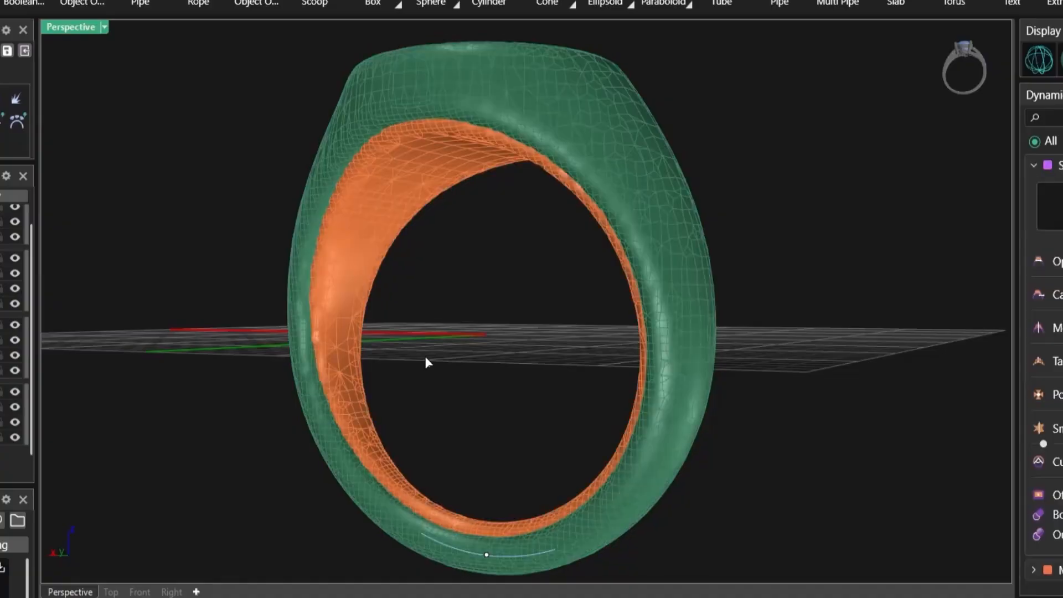
In wireframe display, set the scoop's opening cutter thickness to 0.4, mesh density to 0.5 and target edge length to 0.31
right_drag(473, 354, 557, 392)
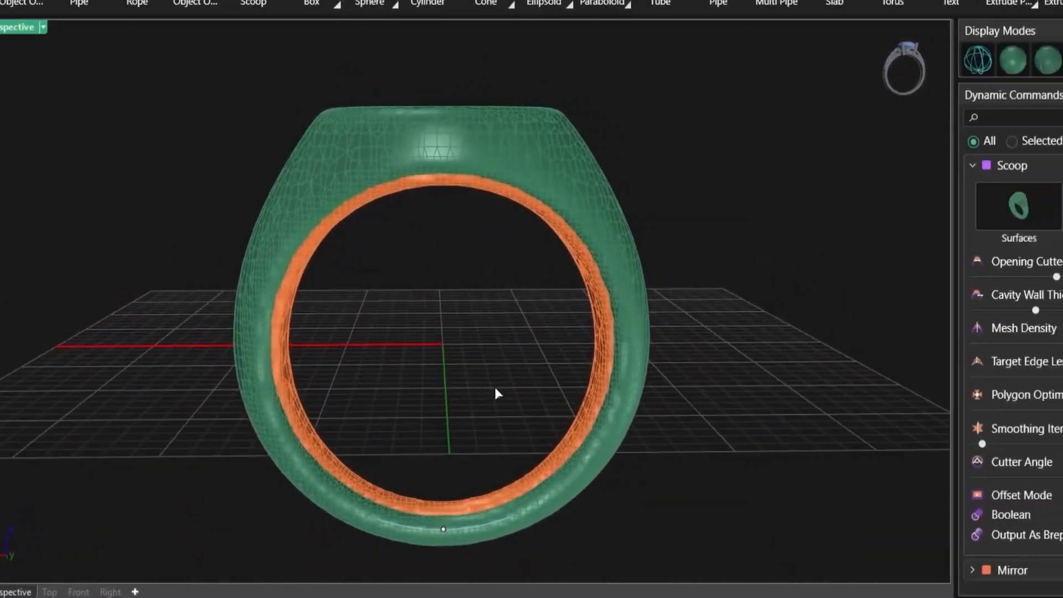
scroll(495, 387, up, 2)
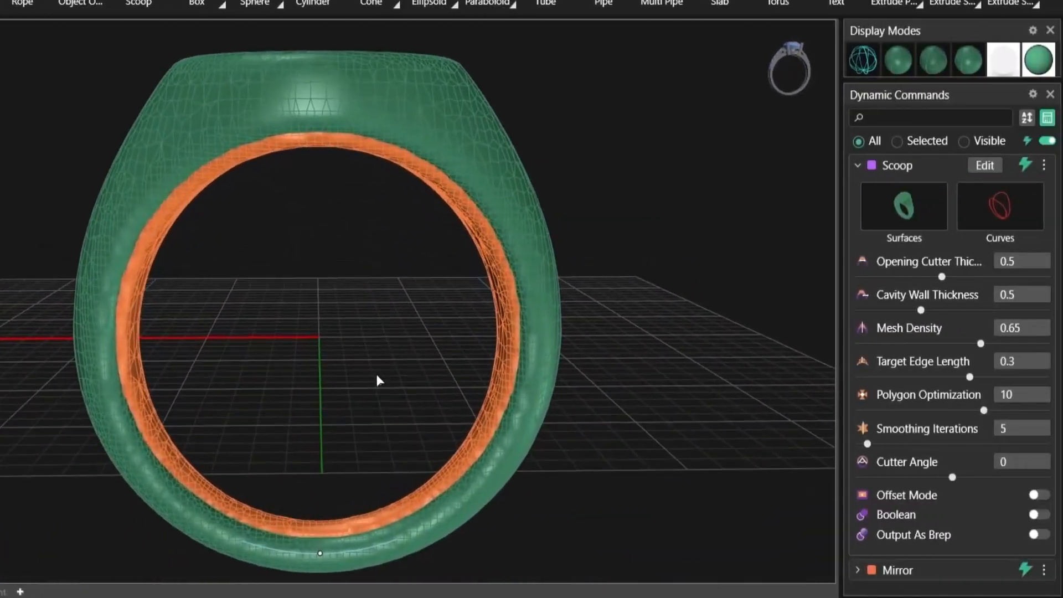
shift+right_drag(492, 377, 504, 383)
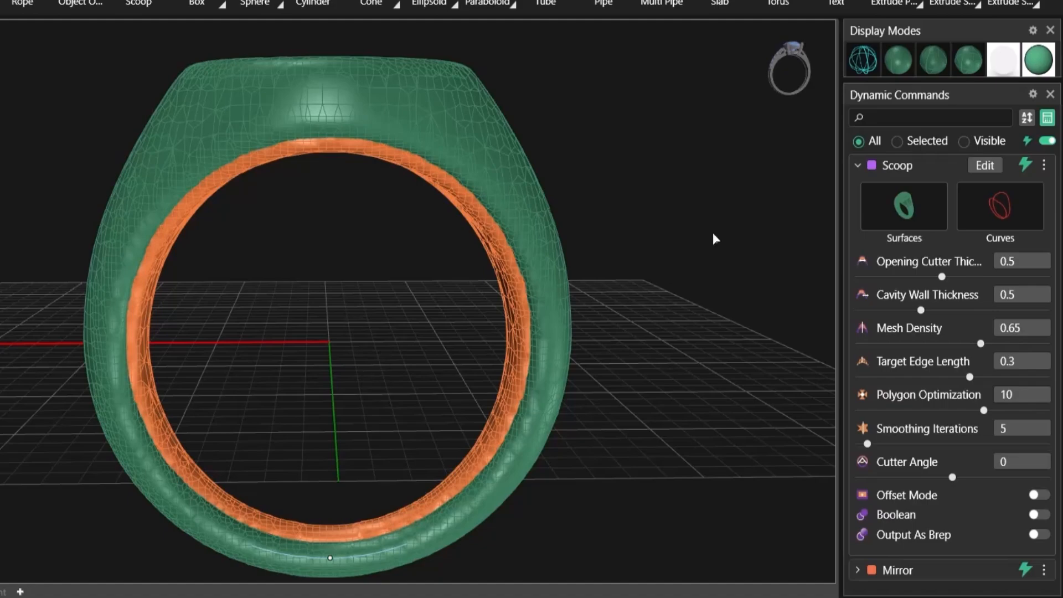
click(865, 61)
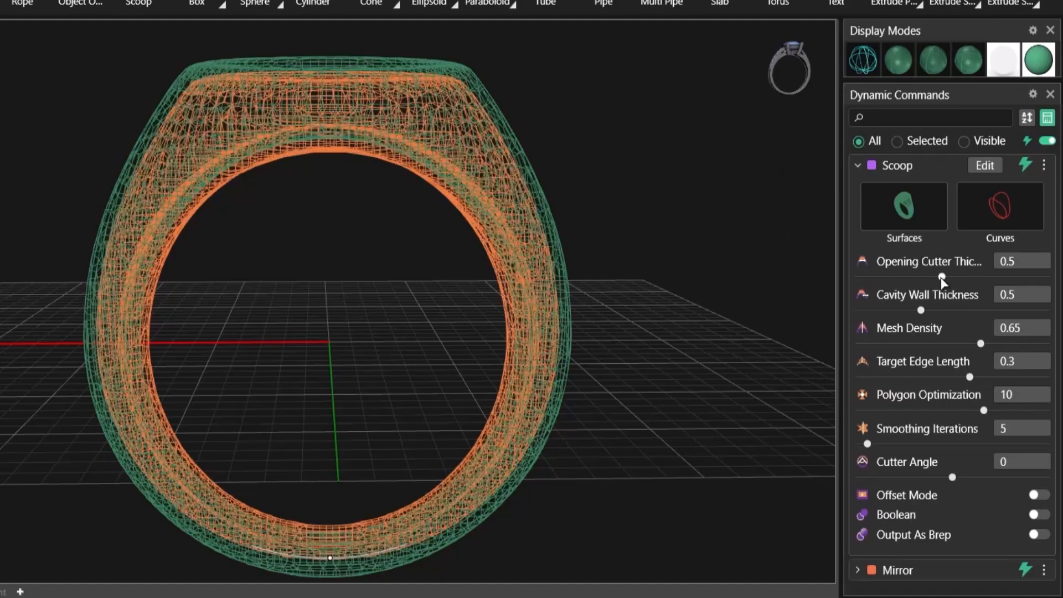
drag(941, 277, 920, 311)
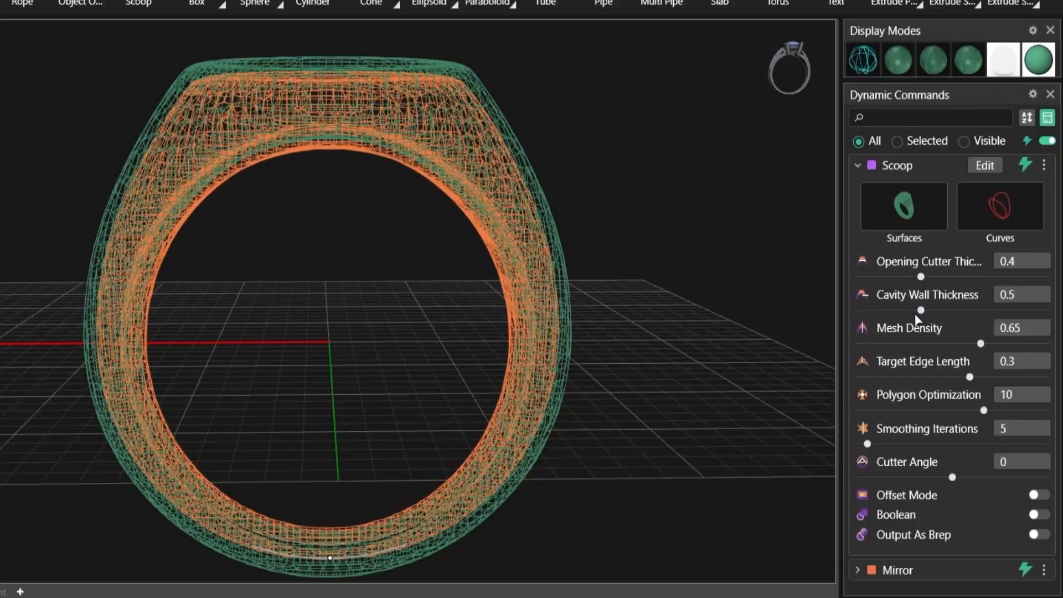
drag(980, 343, 966, 385)
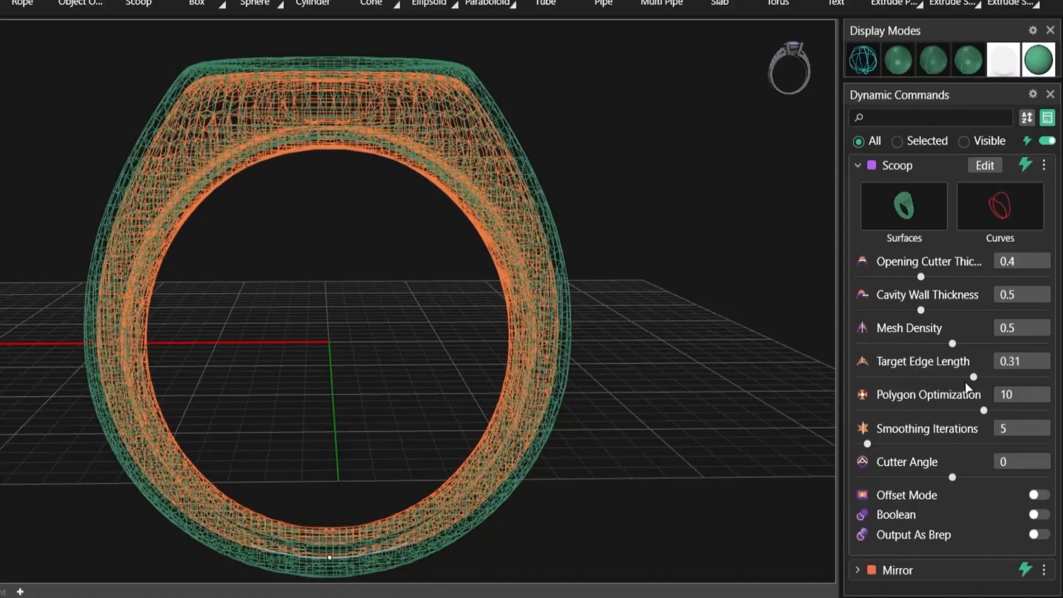
Set the scoop's cutter angle to -58 and its cavity wall thickness to 0.3
drag(950, 479, 130, 459)
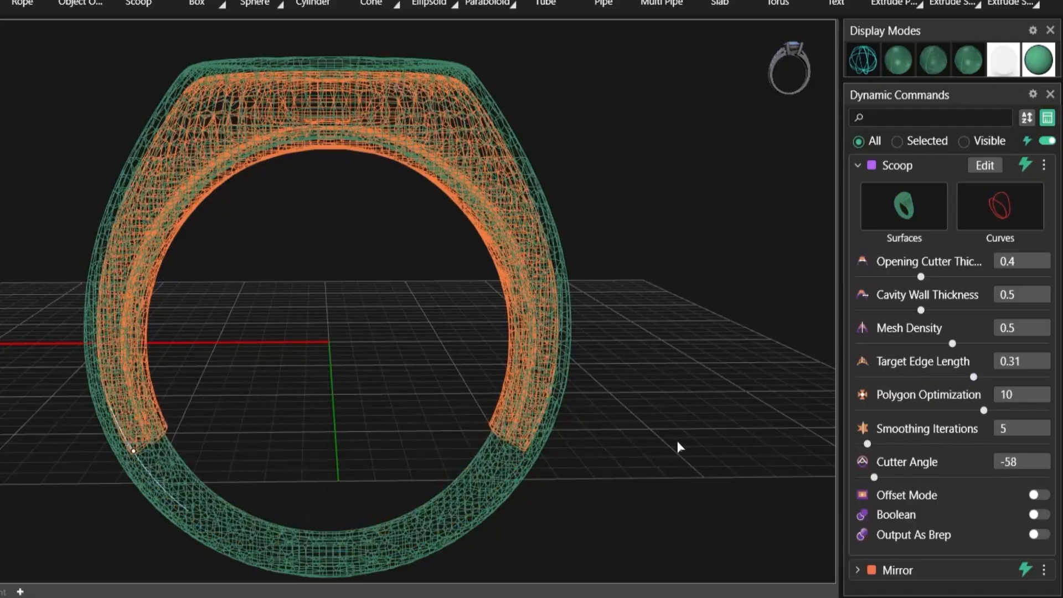
right_drag(498, 504, 526, 466)
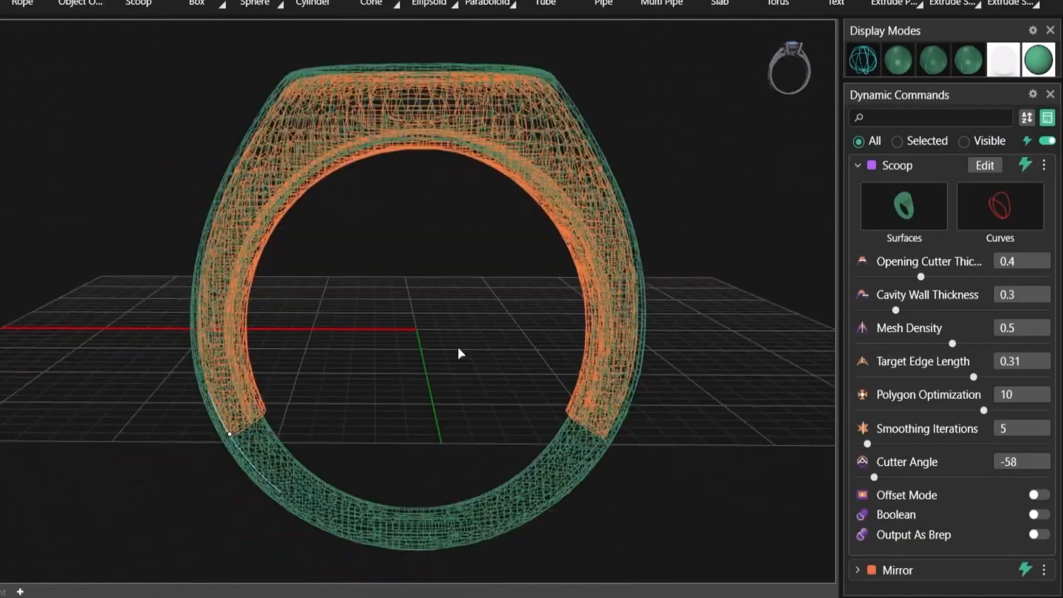
right_drag(412, 398, 370, 408)
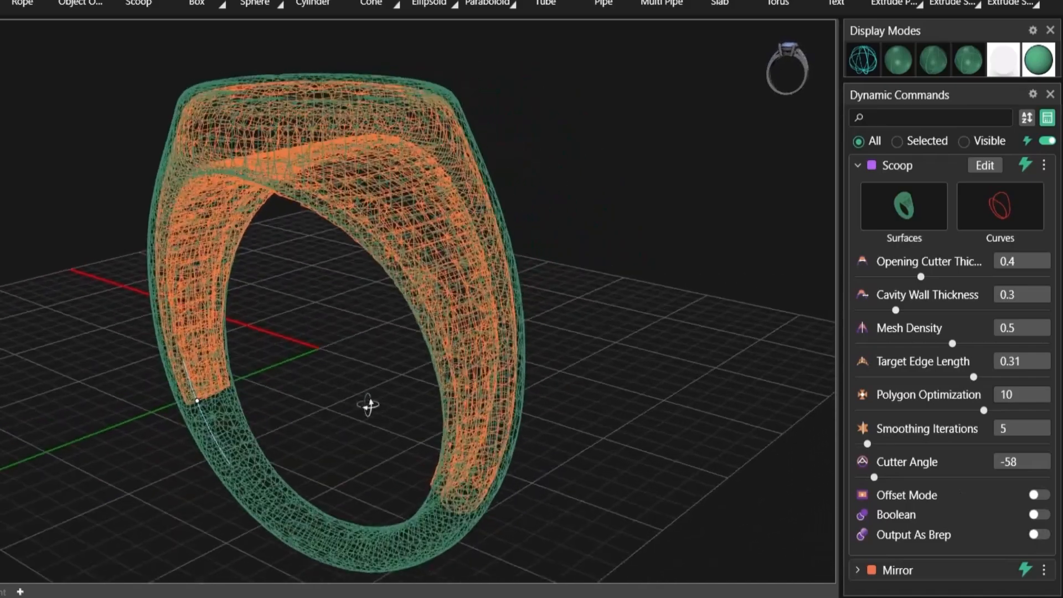
Return to shaded display and enable the scoop's Boolean option to cut the cavity from the ring
click(906, 60)
click(1038, 515)
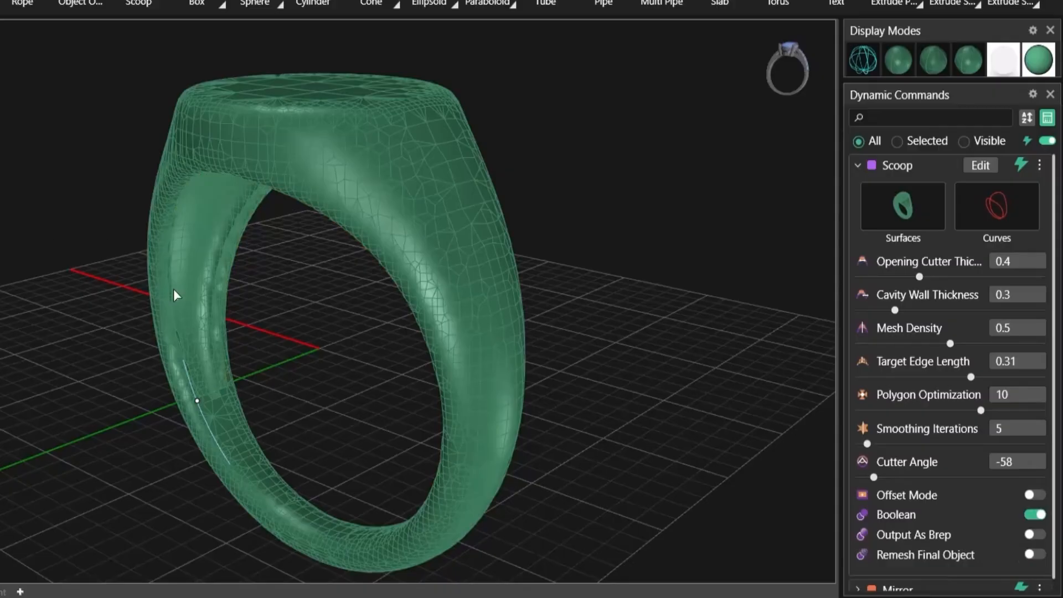
right_drag(174, 295, 354, 316)
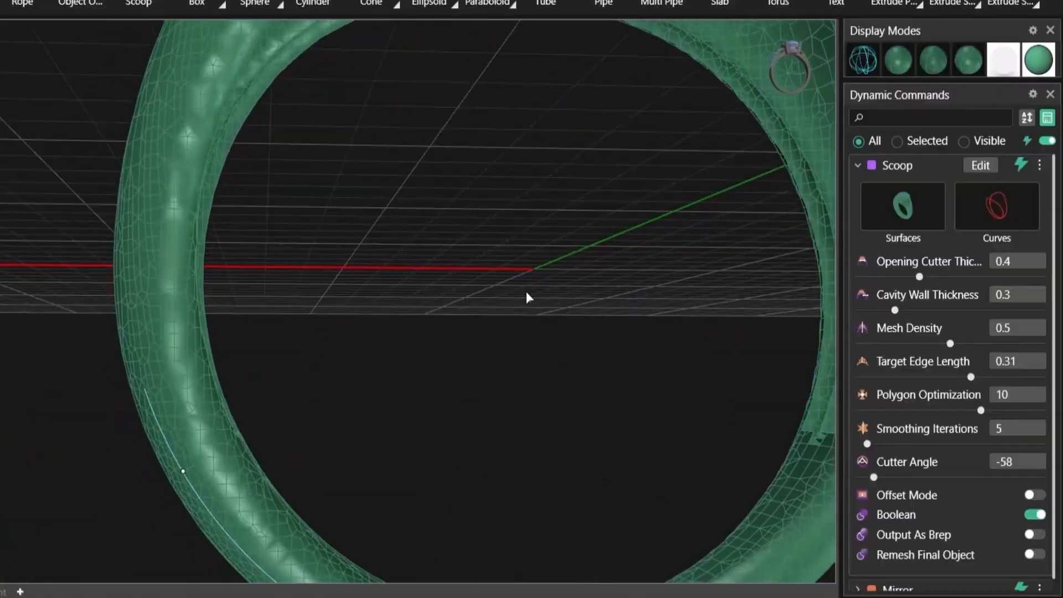
ctrl+right_drag(527, 293, 654, 383)
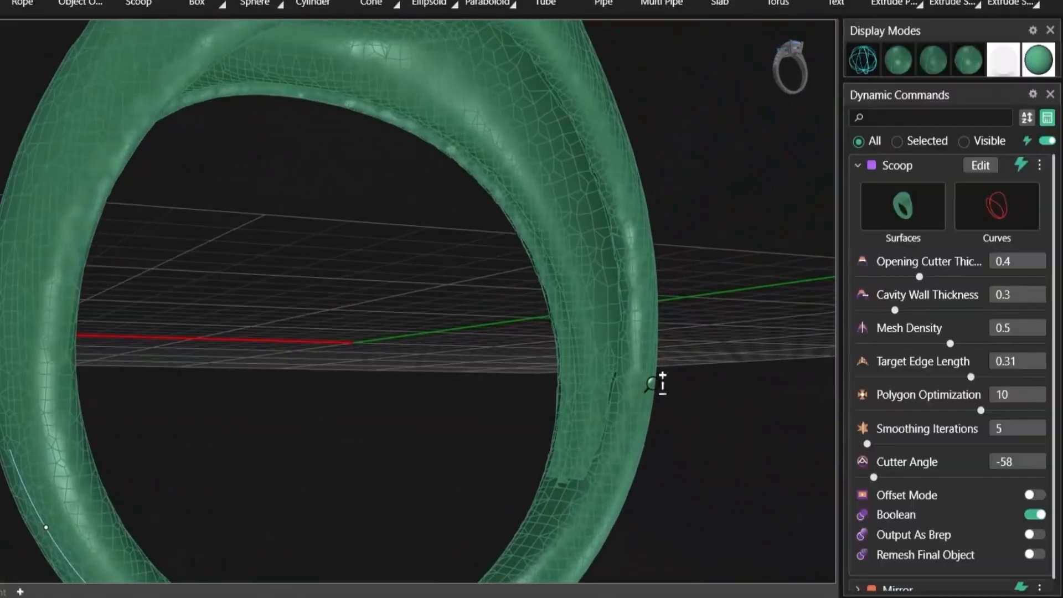
Enable Output As Brep for the scoop and finish the command
click(1035, 535)
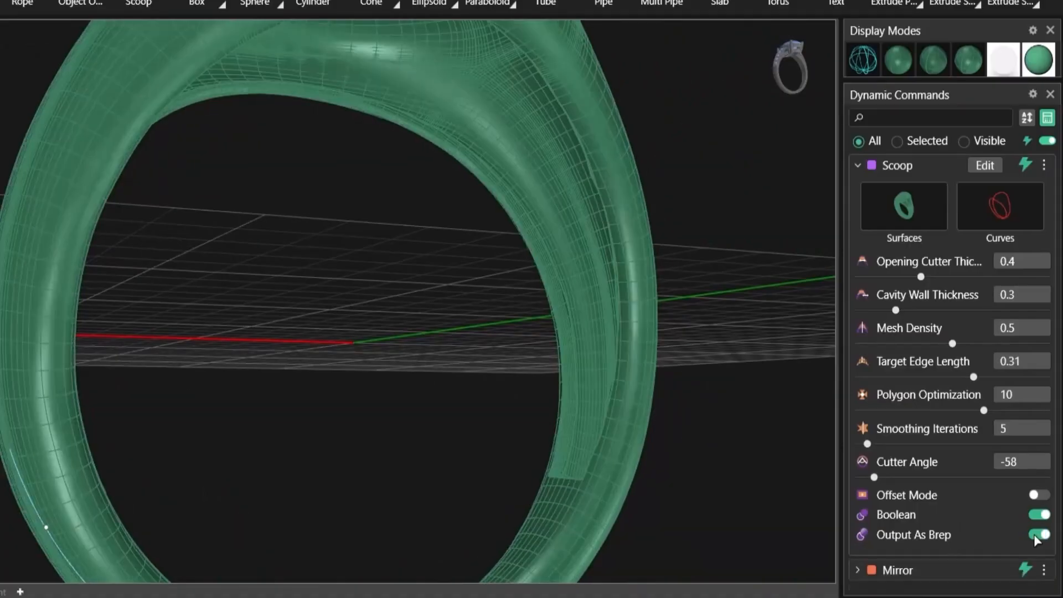
right_drag(665, 387, 296, 313)
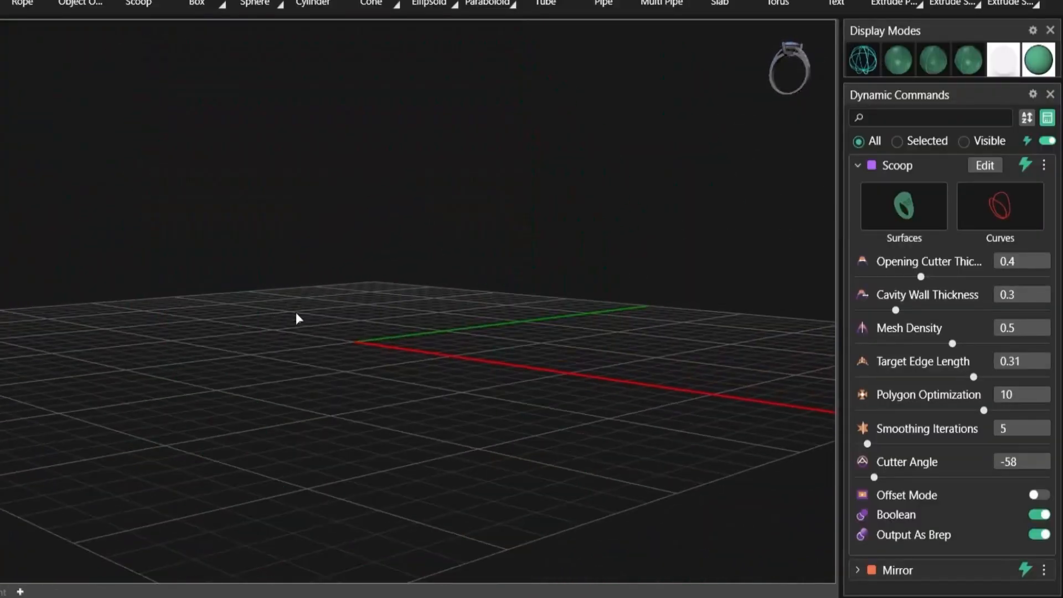
key(Return)
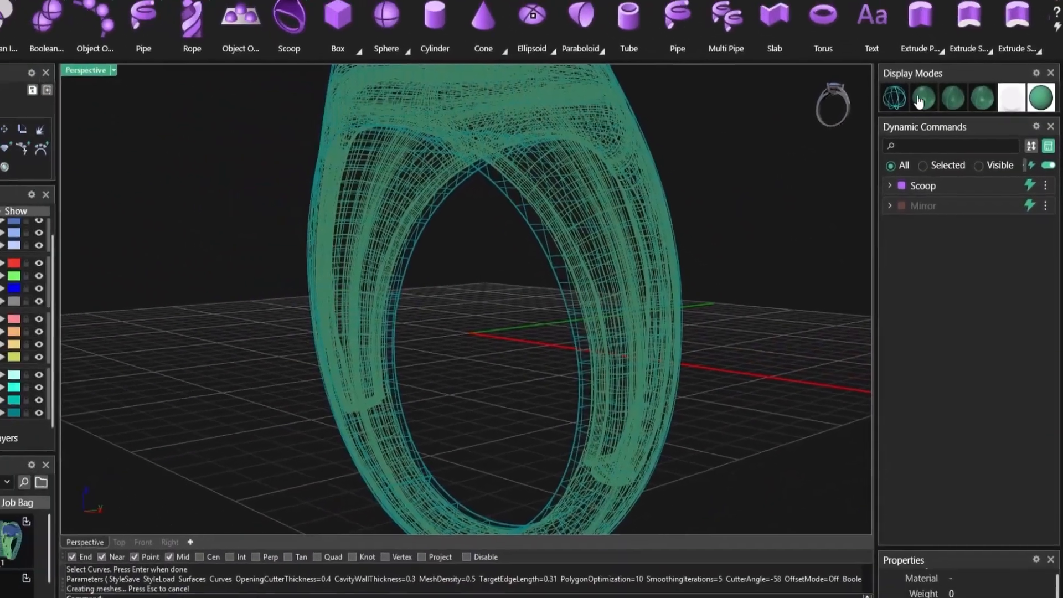
Display the model shaded, turn off the dark teal extra layer and inspect the hollowed inside of the ring
click(900, 60)
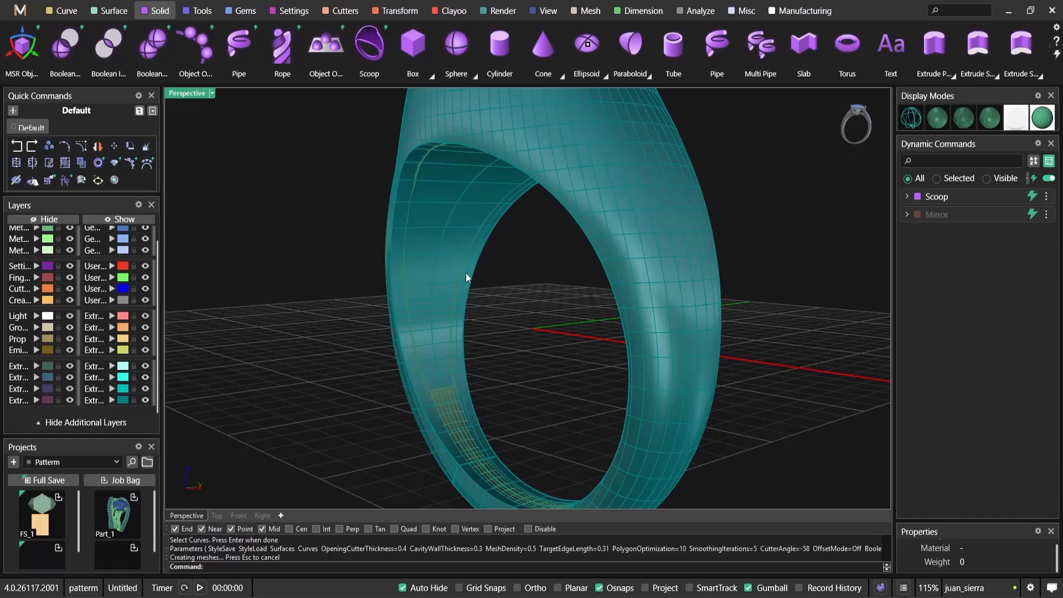
right_drag(466, 273, 582, 320)
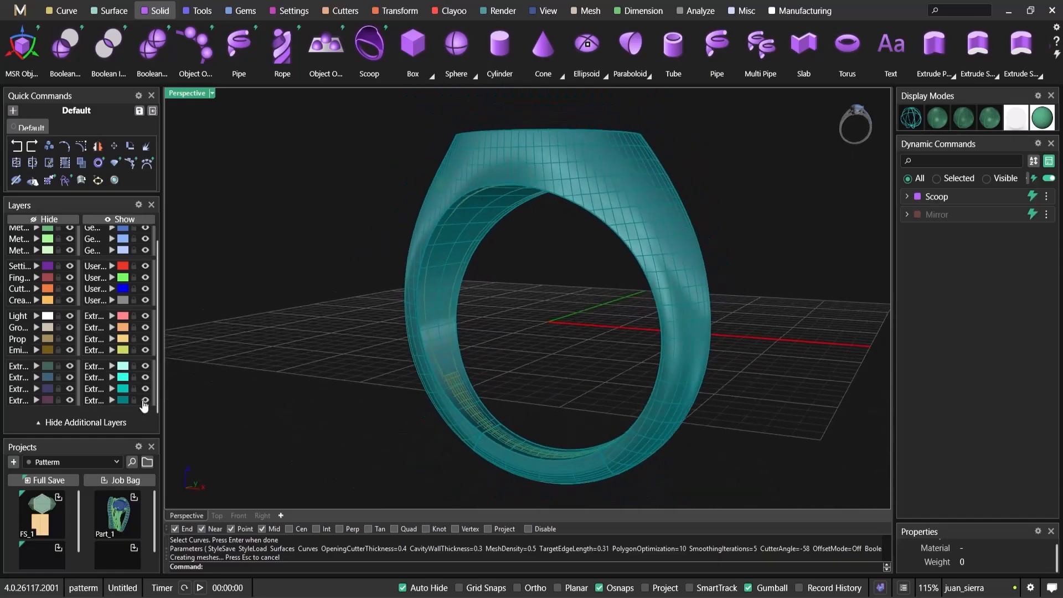
click(145, 400)
right_drag(548, 354, 523, 407)
click(581, 232)
scroll(581, 231, up, 3)
right_drag(581, 232, 321, 352)
click(741, 339)
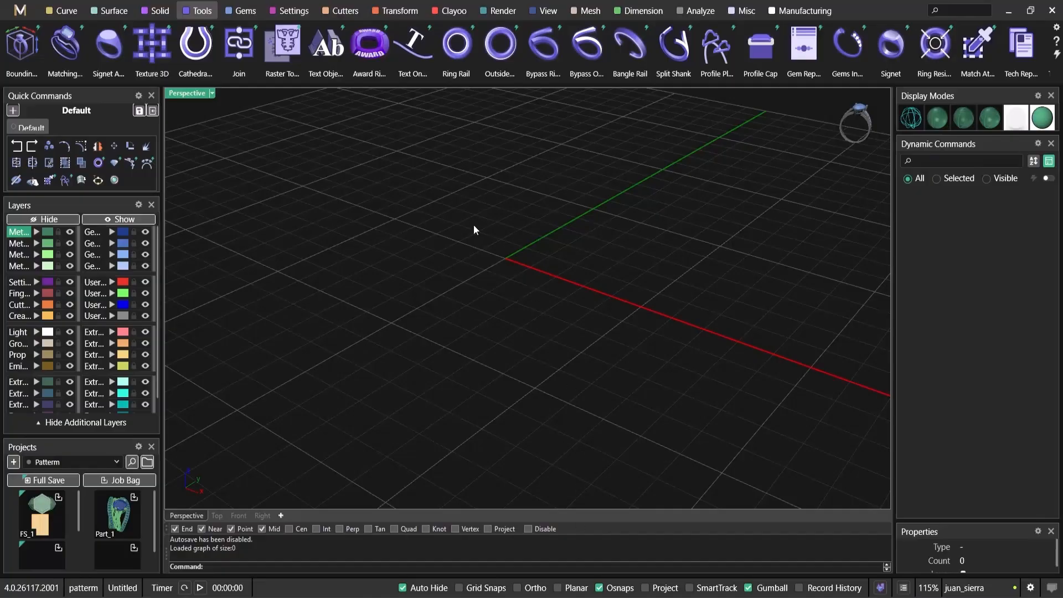
Start Offline Mode for the signed-in account, leaving its introductory notice enabled
right_drag(529, 266, 563, 283)
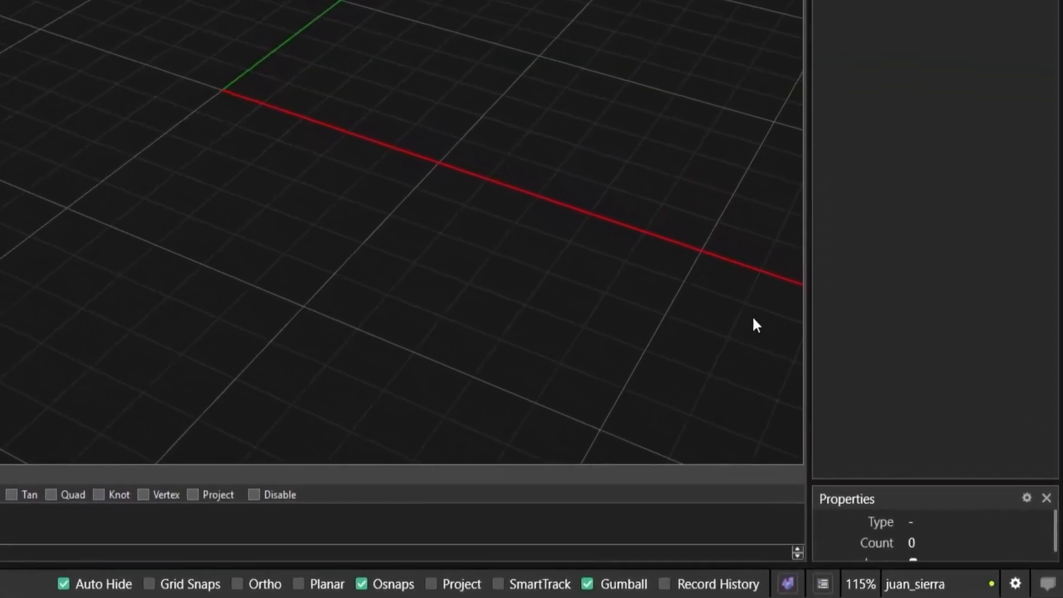
click(926, 588)
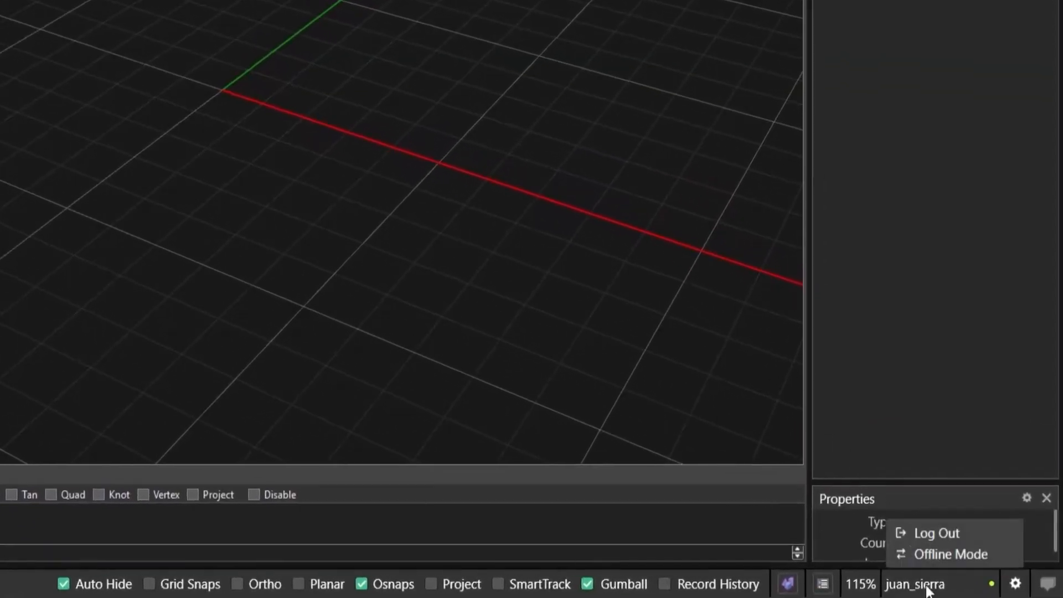
click(947, 554)
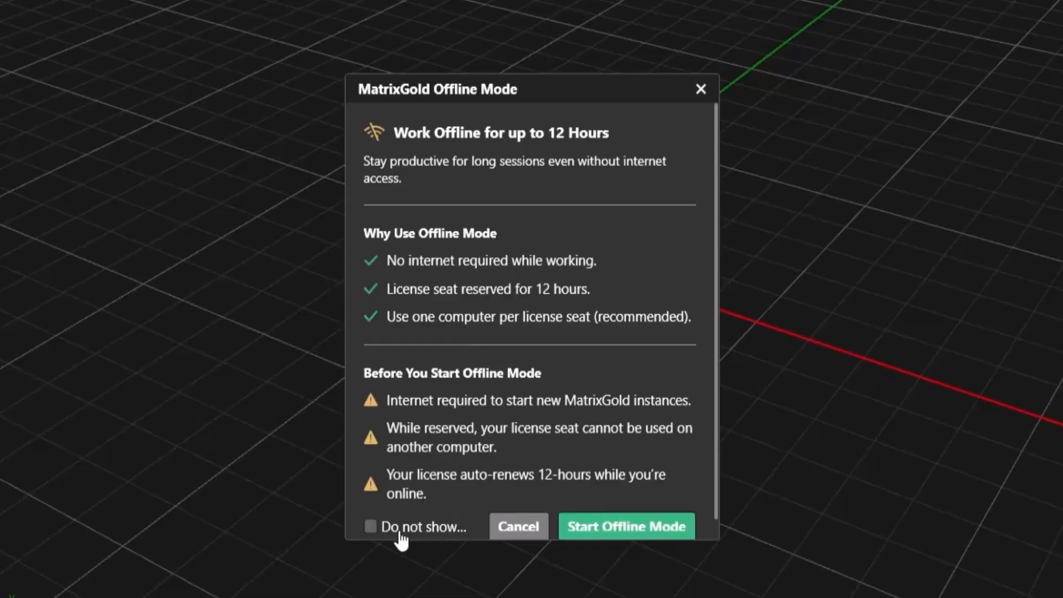
click(371, 526)
click(371, 526)
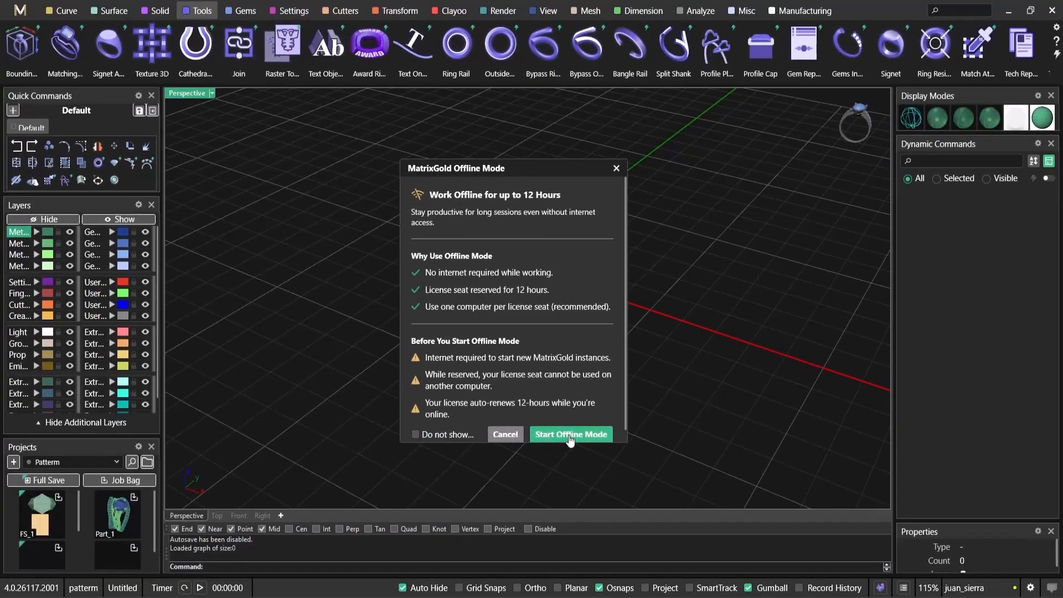
click(569, 435)
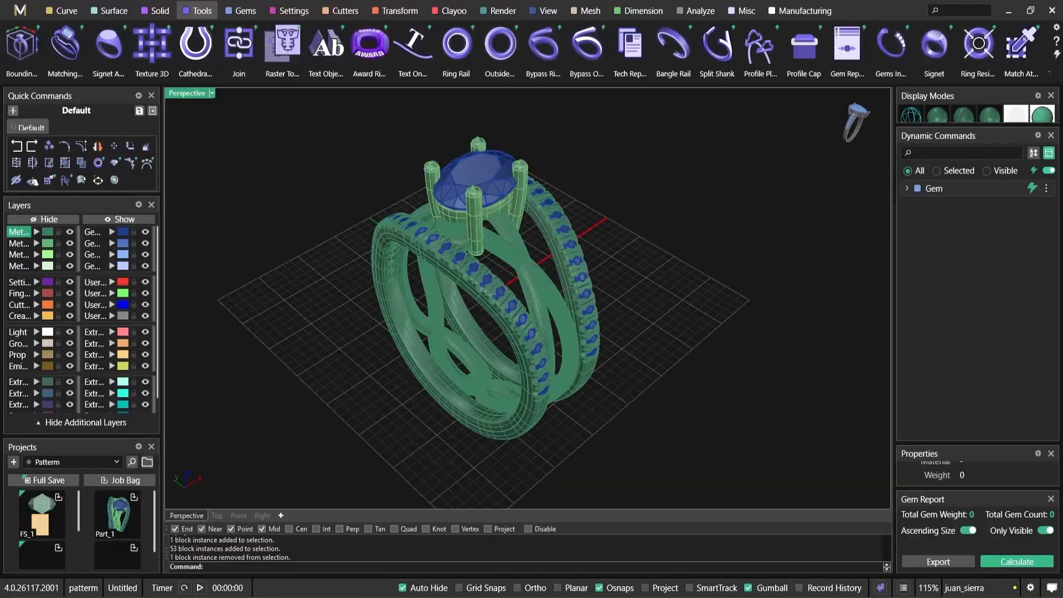
Generate a Tech Report for the oval-gem ring with side bands and make the report editable
mouse_move(467, 368)
right_down()
mouse_move(576, 373)
mouse_move(609, 357)
mouse_move(501, 390)
mouse_move(448, 376)
mouse_move(479, 385)
mouse_move(473, 367)
right_up()
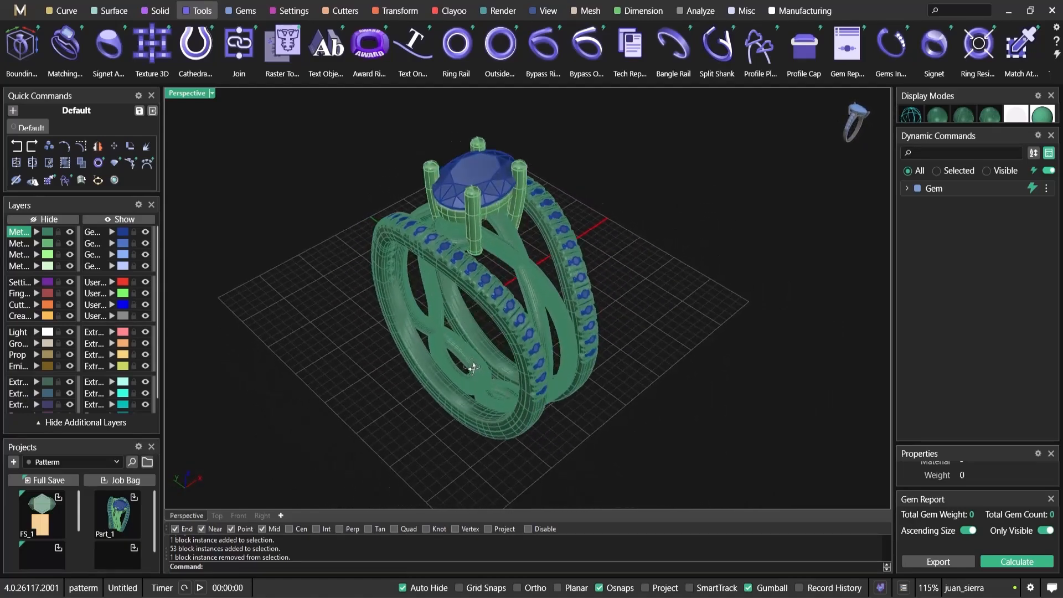
click(630, 61)
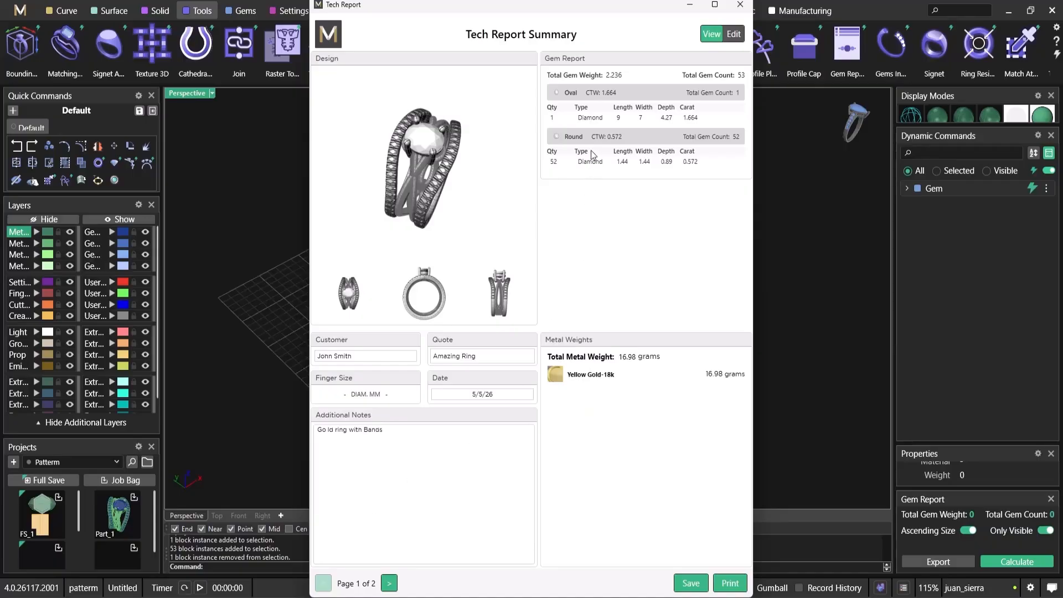
click(732, 35)
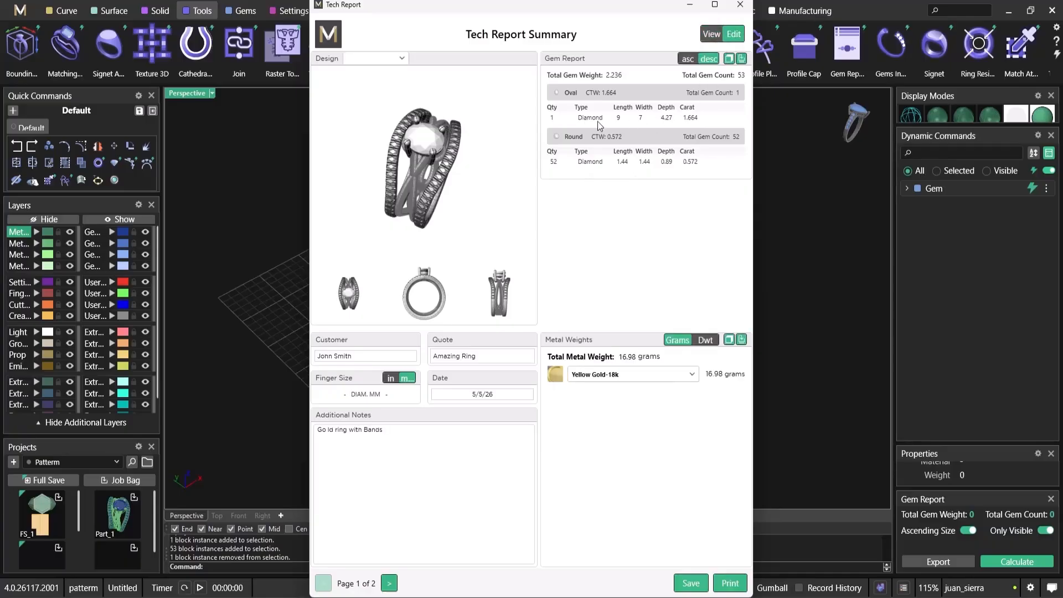
Try inches, Dwt and ascending gem order in the report, restoring millimetres, grams and descending order
click(390, 378)
click(404, 380)
click(705, 340)
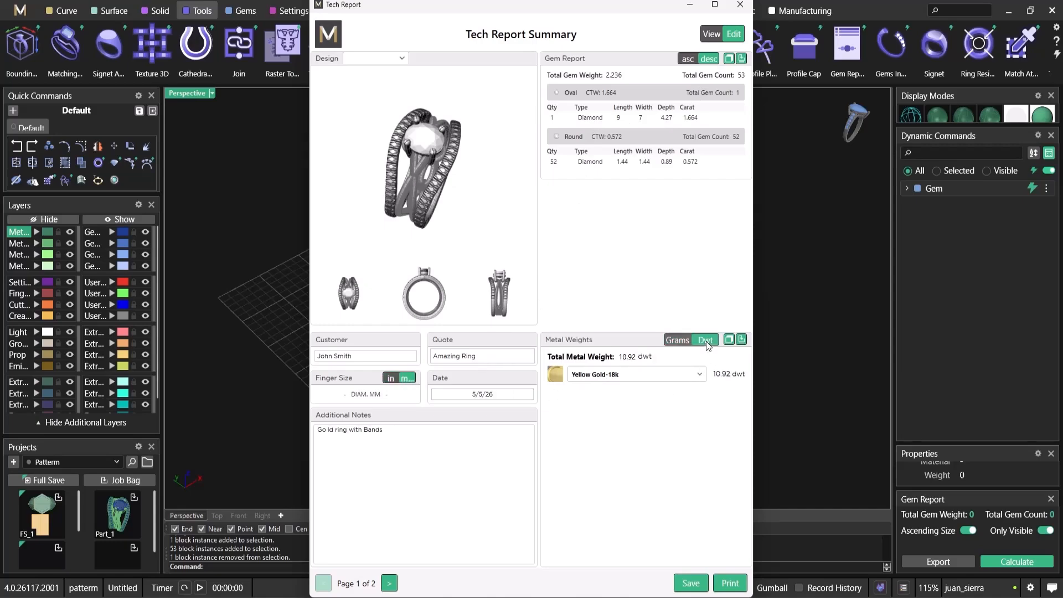
click(676, 341)
click(688, 59)
click(709, 59)
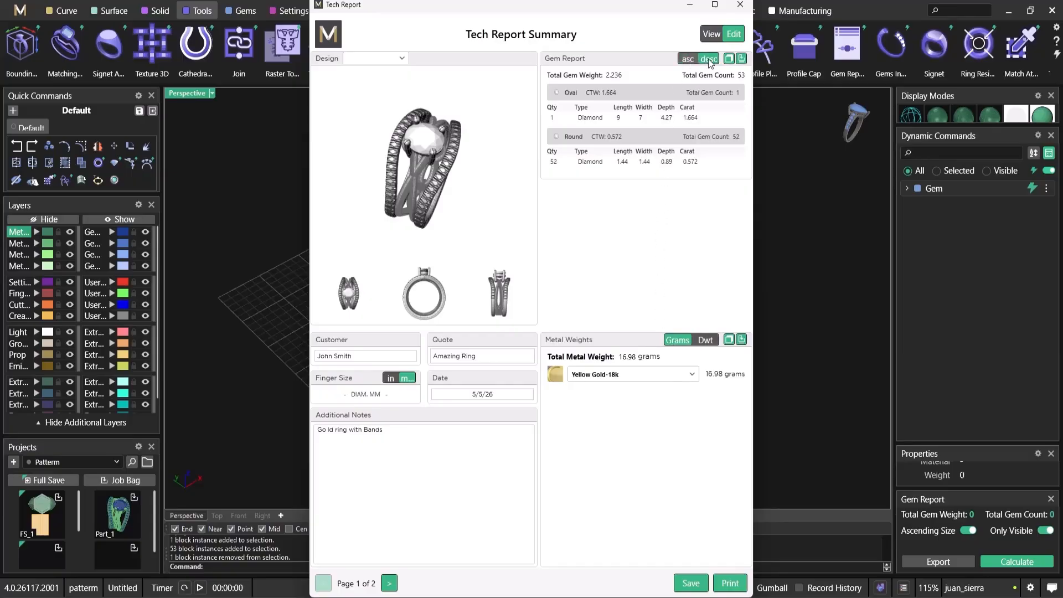
Try the Shaded, Wireframe and Rendered display modes for the report's design images and settle on Plastic
click(390, 58)
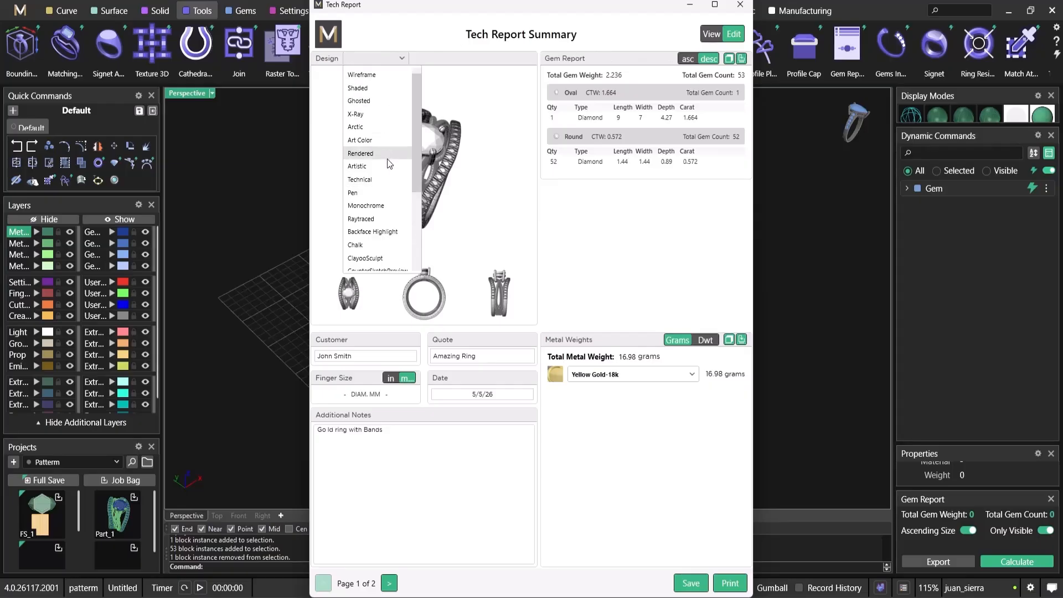
click(382, 89)
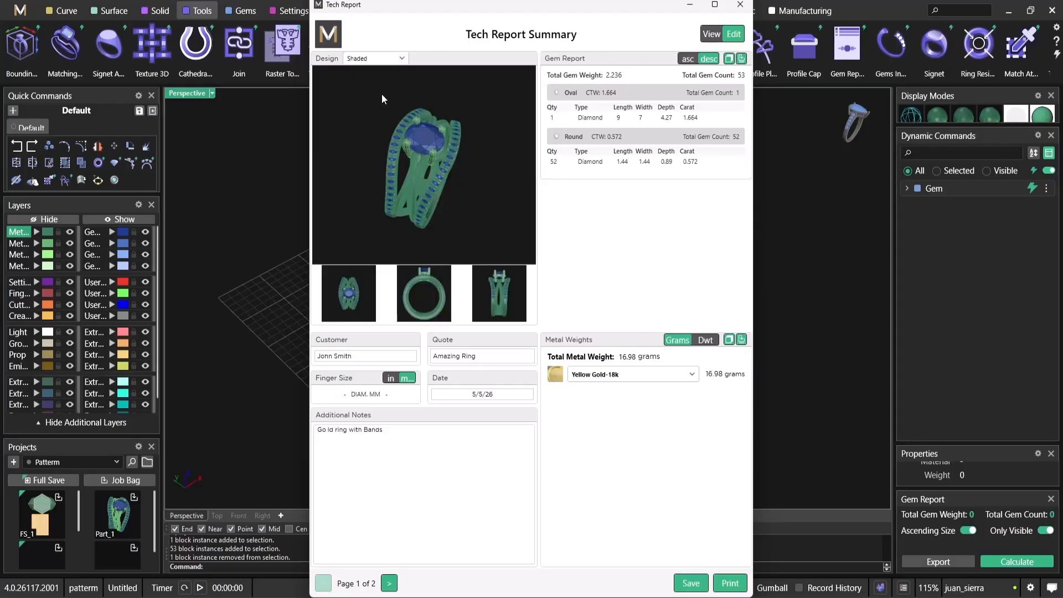
click(381, 60)
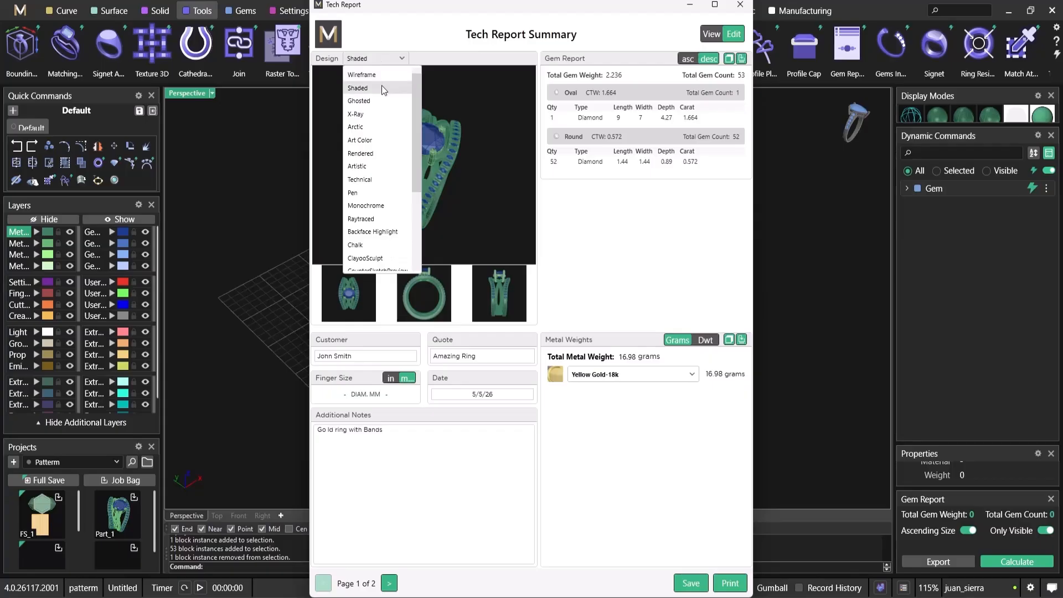
click(381, 75)
click(382, 58)
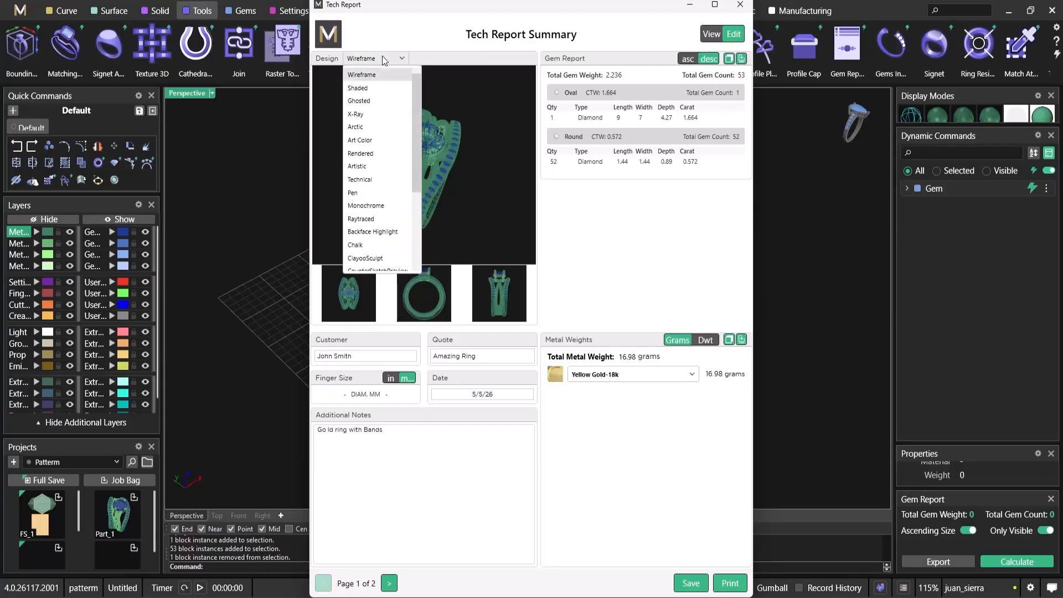
click(361, 218)
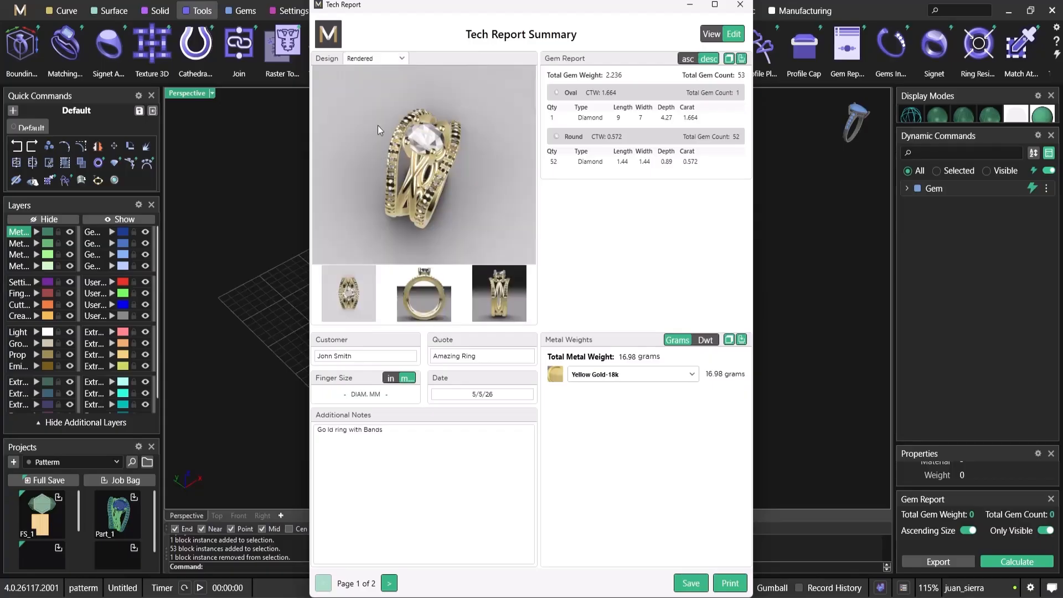
click(389, 57)
click(377, 244)
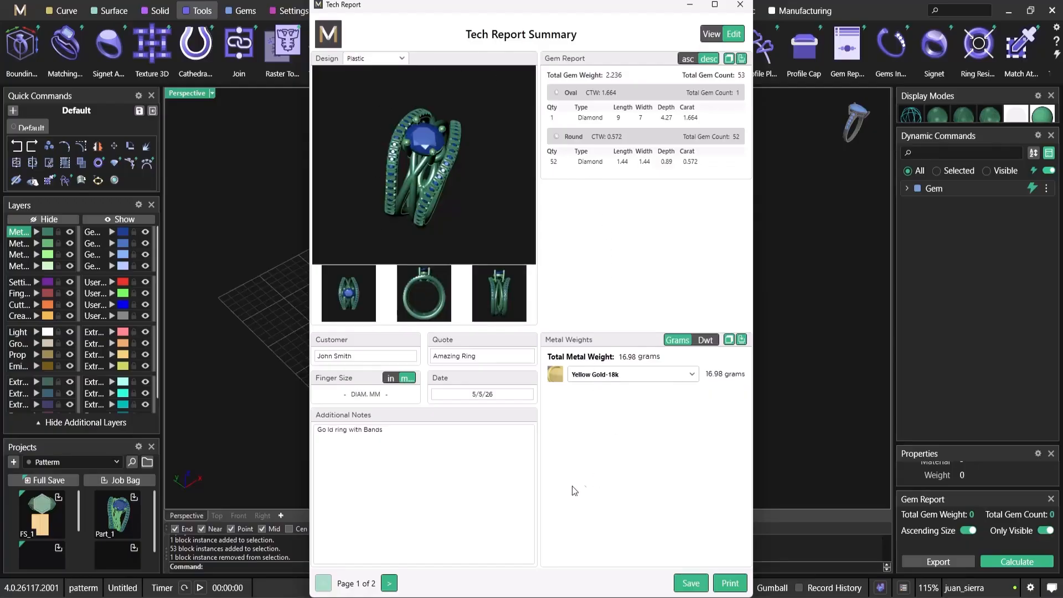
Go to the report's Gem Map page and replace the logo with the 0000 PNG image from Downloads
click(389, 583)
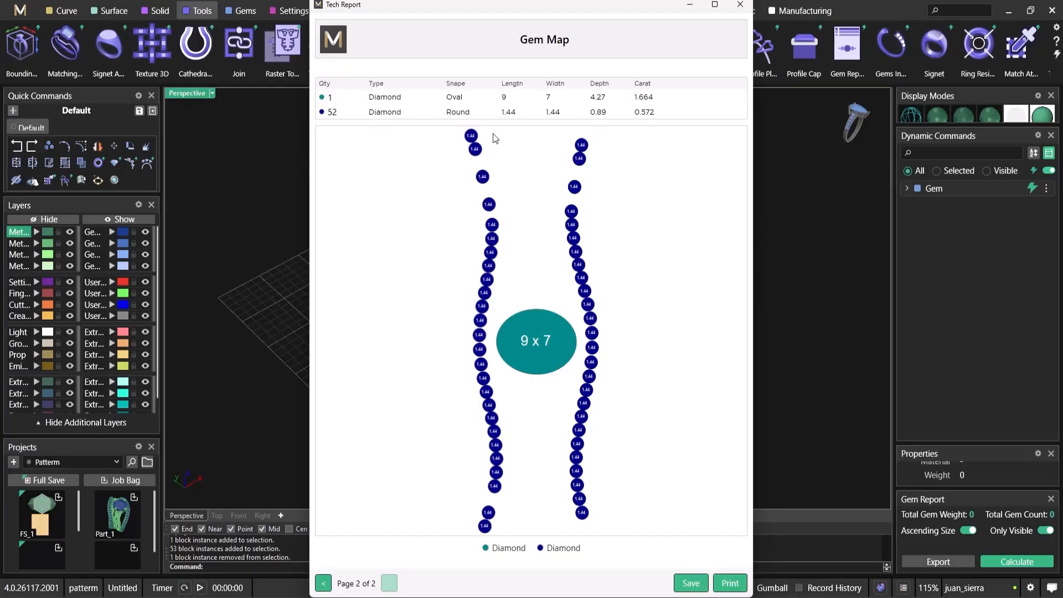
click(335, 55)
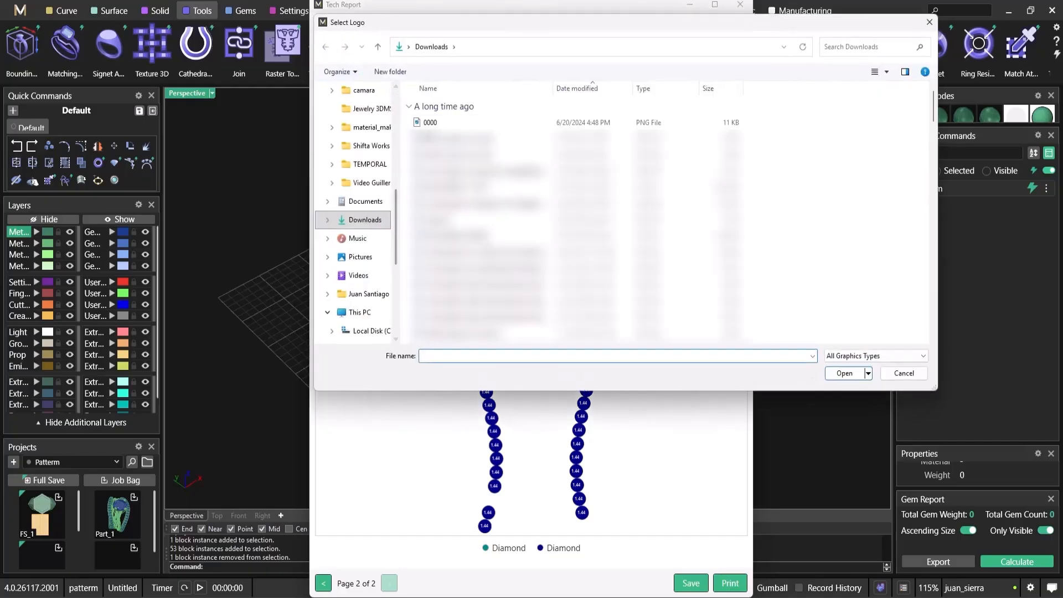
click(425, 124)
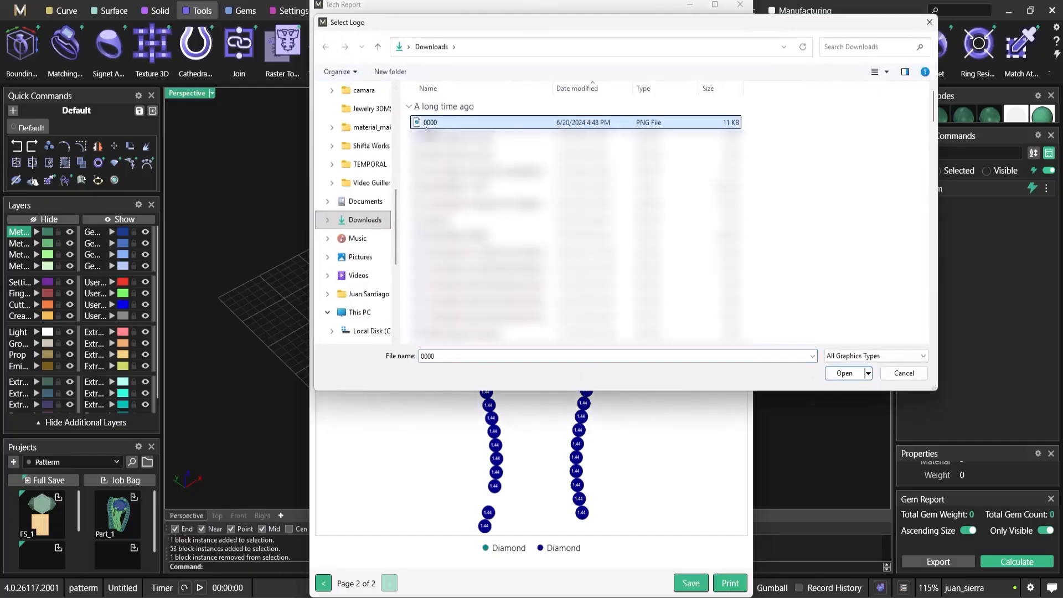
click(840, 373)
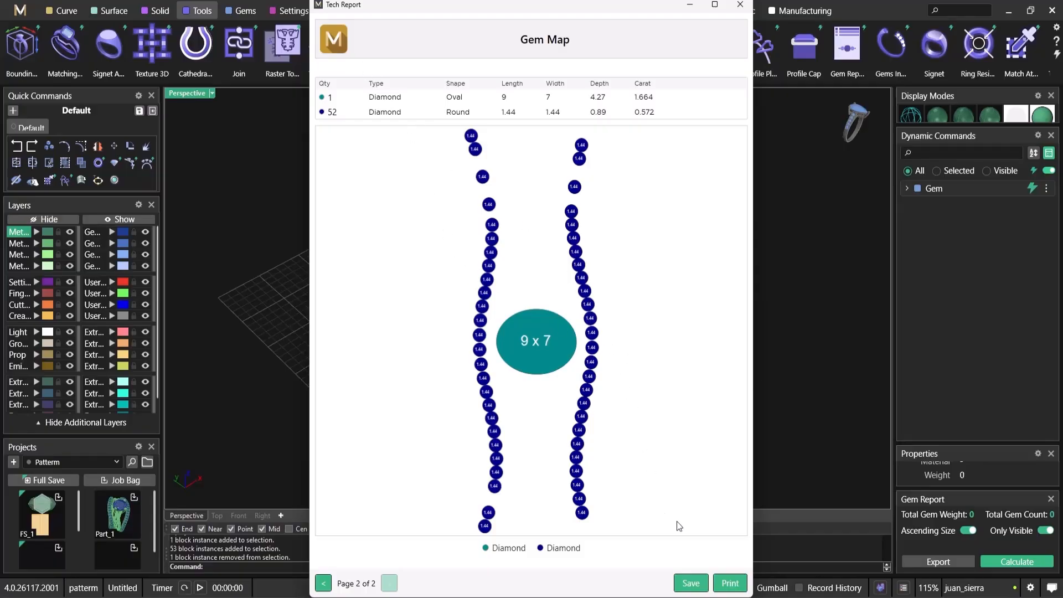
Bring up the option to save the report as a PDF, cancel it, and review both report pages in the print preview
click(701, 585)
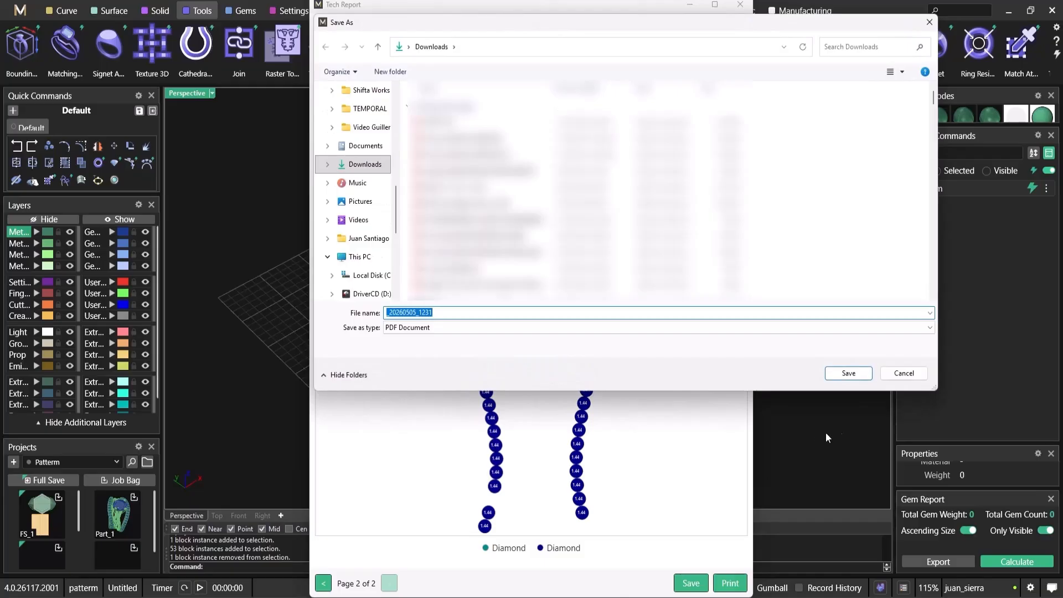
click(902, 374)
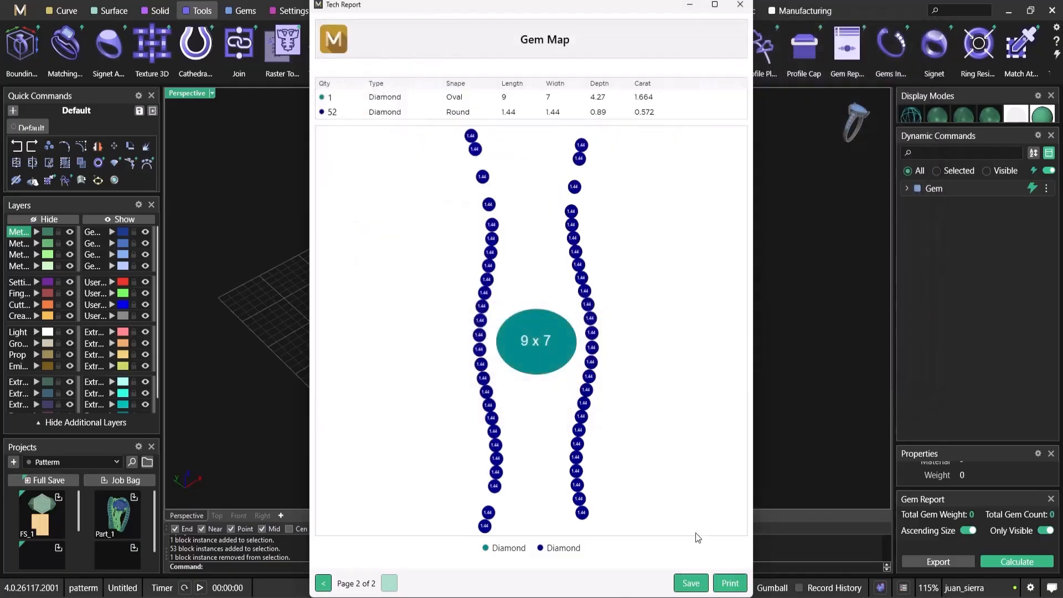
click(730, 585)
scroll(590, 331, down, 8)
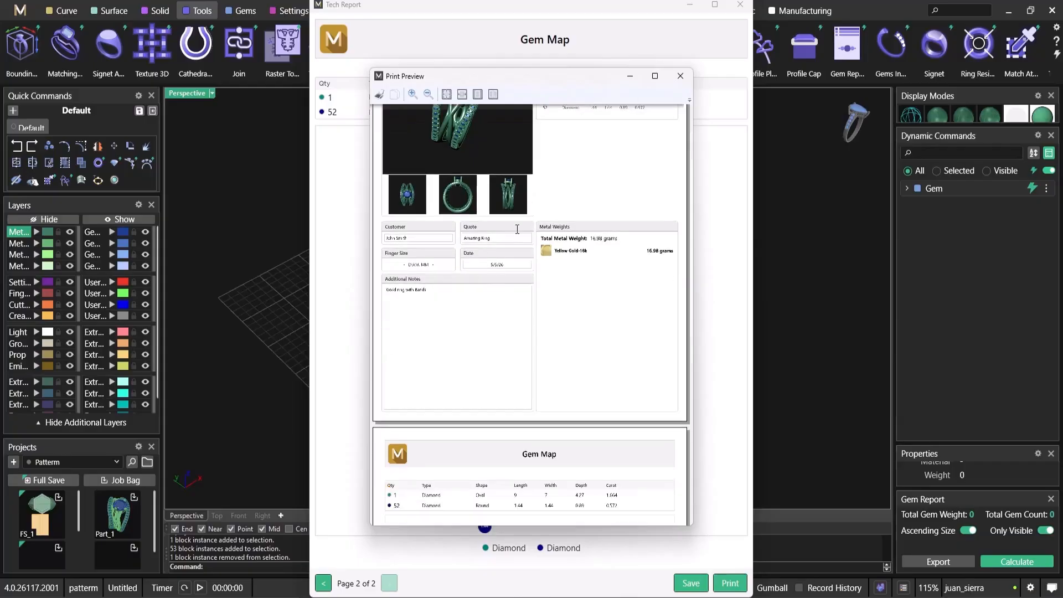
scroll(517, 229, down, 3)
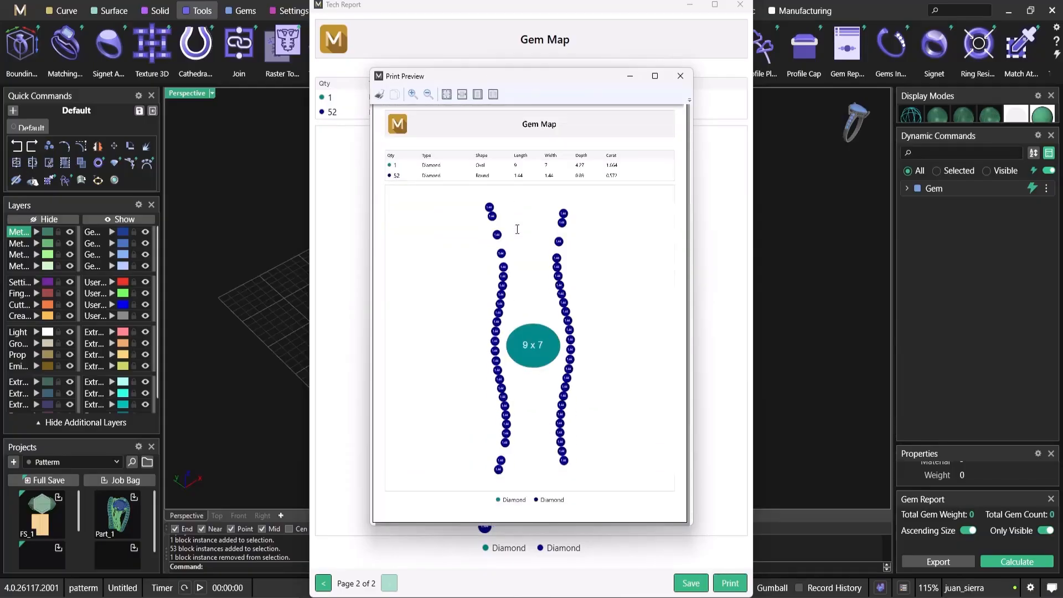
scroll(517, 229, up, 6)
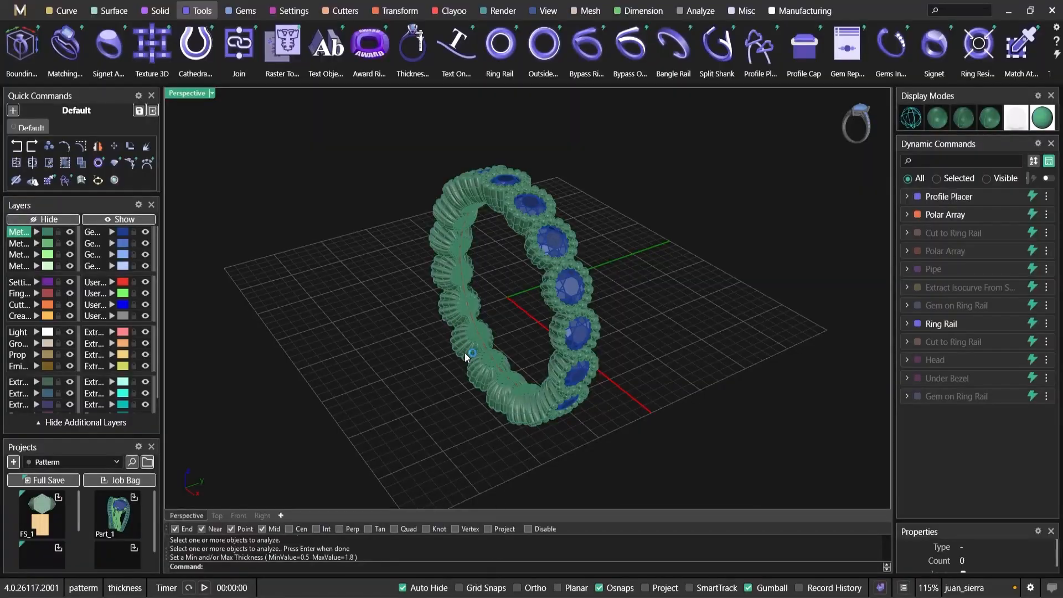
Run the thickness analysis on the entire gem-set eternity ring with a maximum value of 0.8
right_drag(464, 353, 507, 336)
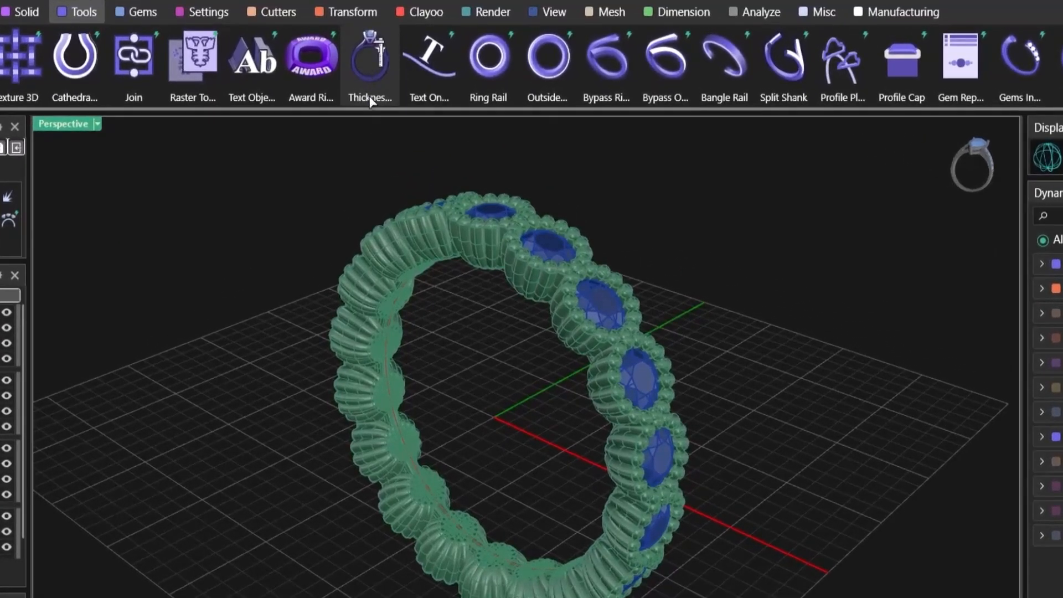
drag(303, 166, 722, 563)
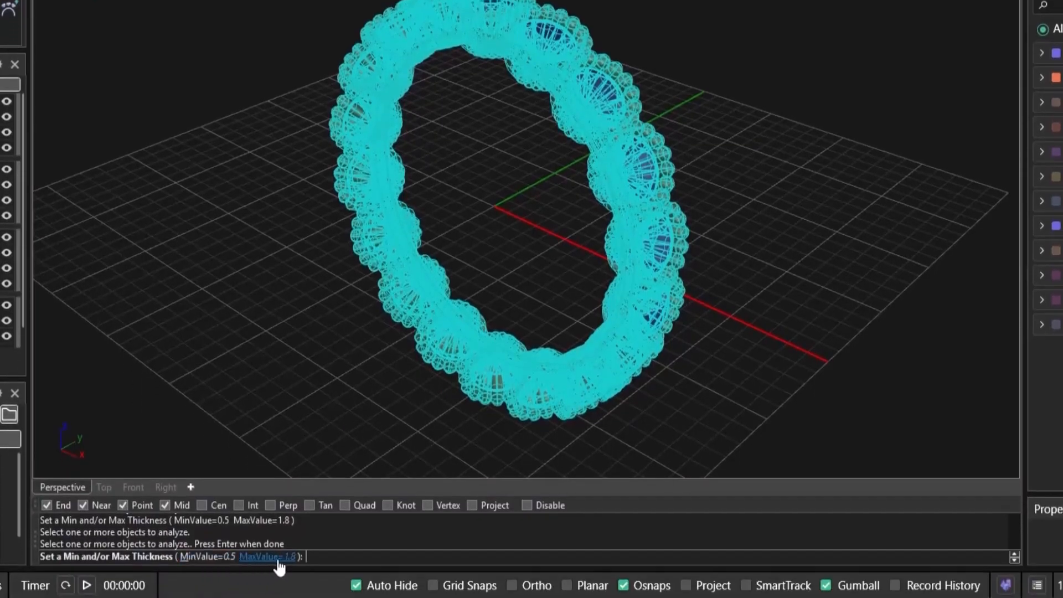
click(268, 556)
text(0.8)
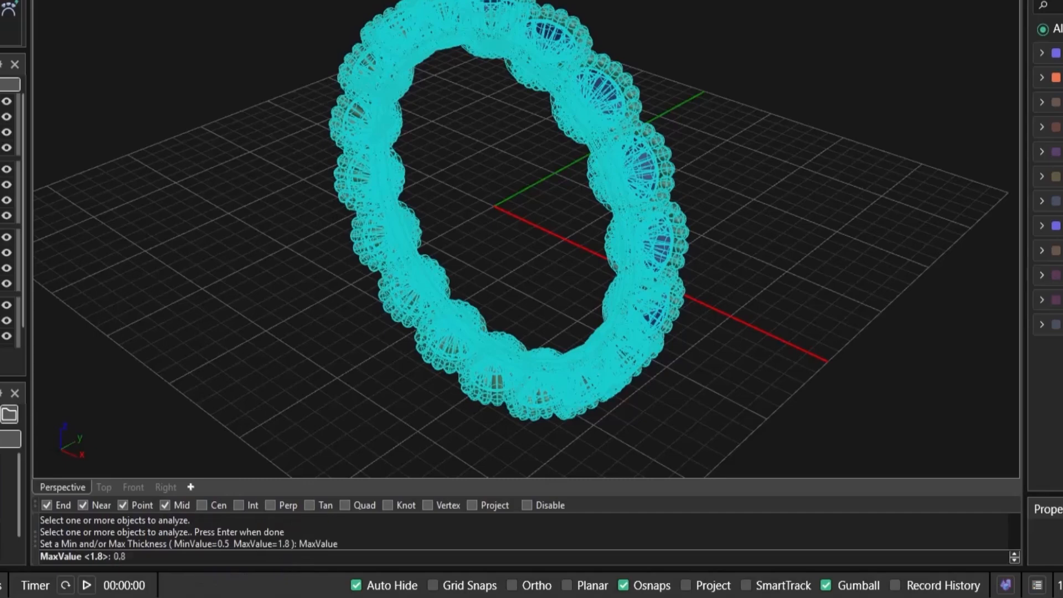
key(Return)
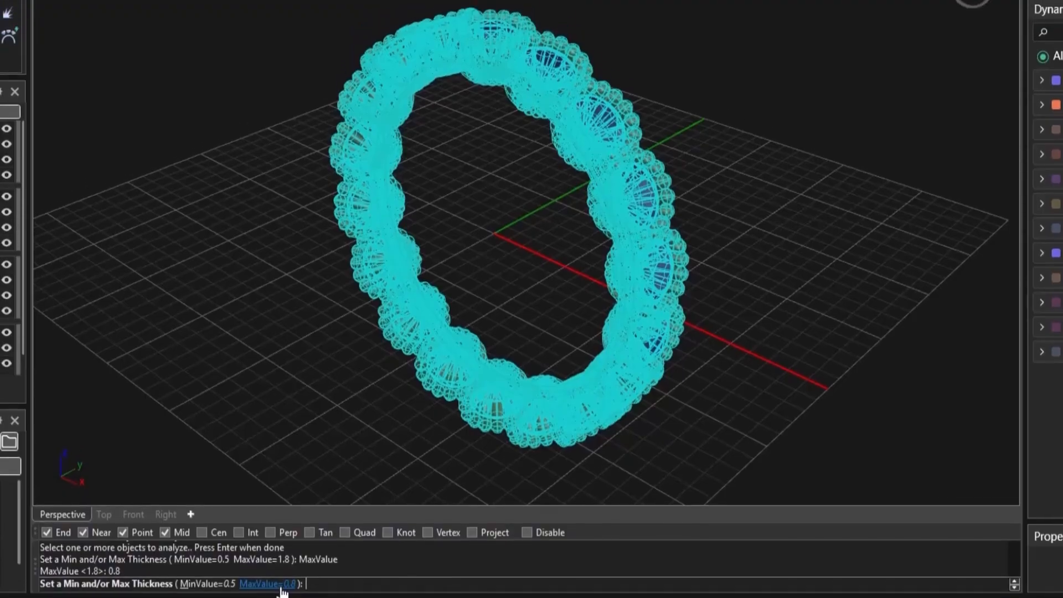
key(Return)
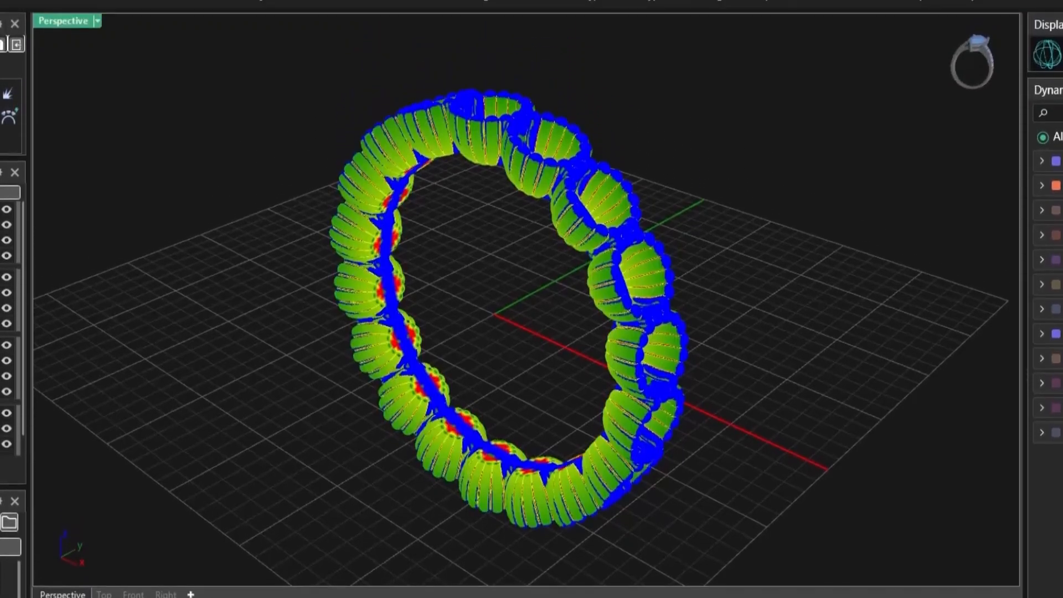
Examine the thickness colours and readings on the ring's outer bezels and inner band, and end the analysis
right_drag(447, 324, 506, 298)
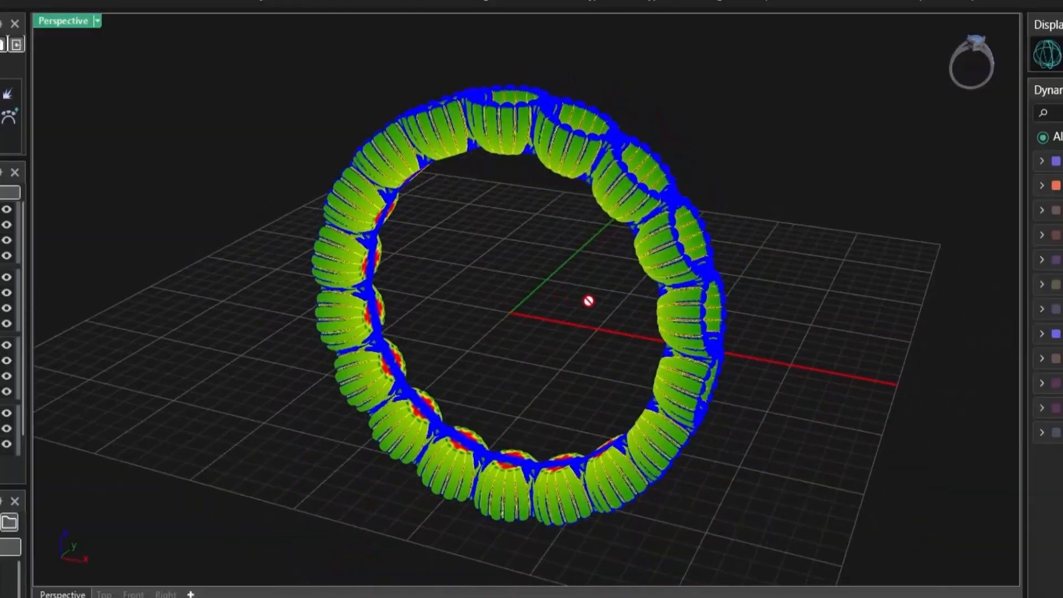
ctrl+right_drag(645, 297, 695, 469)
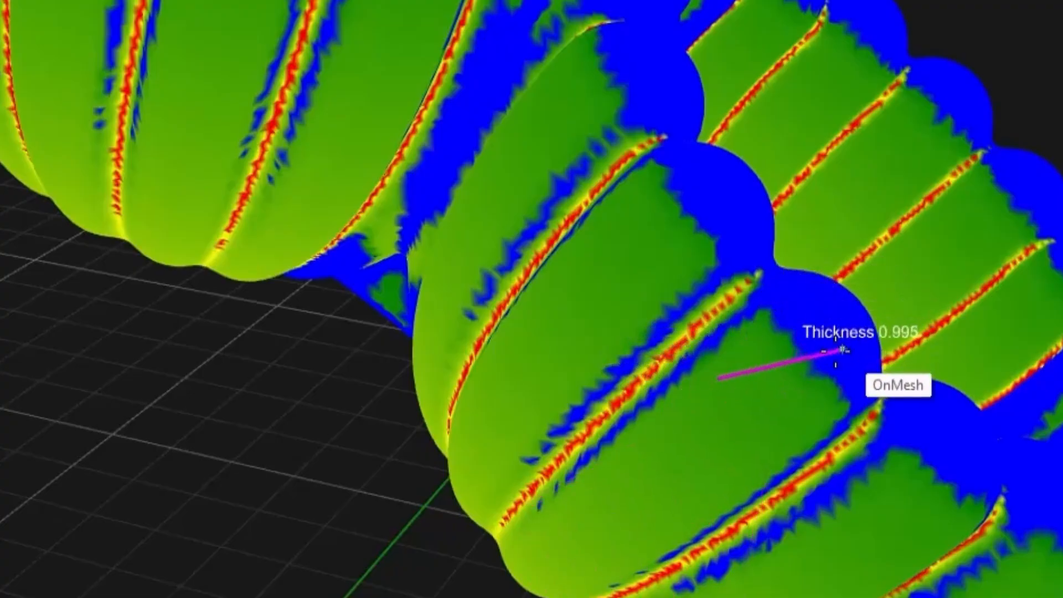
scroll(824, 393, down, 3)
scroll(823, 393, down, 3)
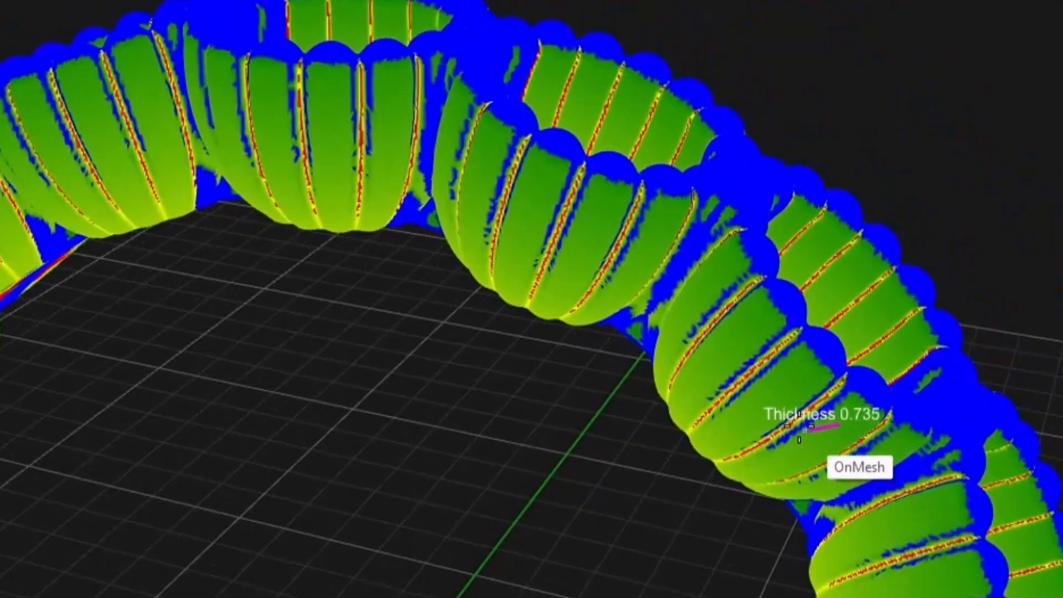
right_drag(744, 372, 468, 393)
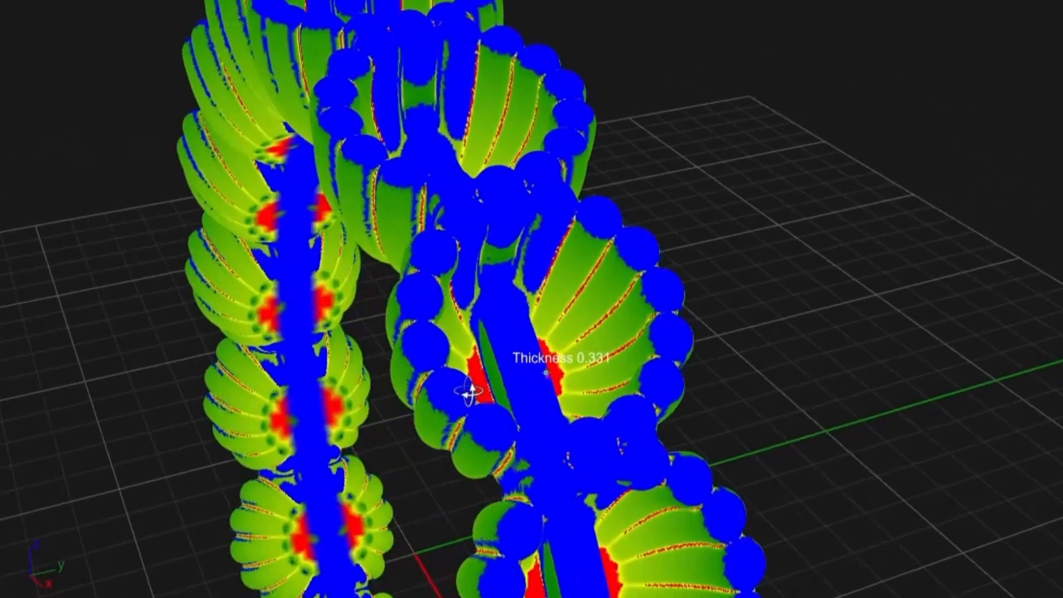
right_drag(508, 443, 821, 316)
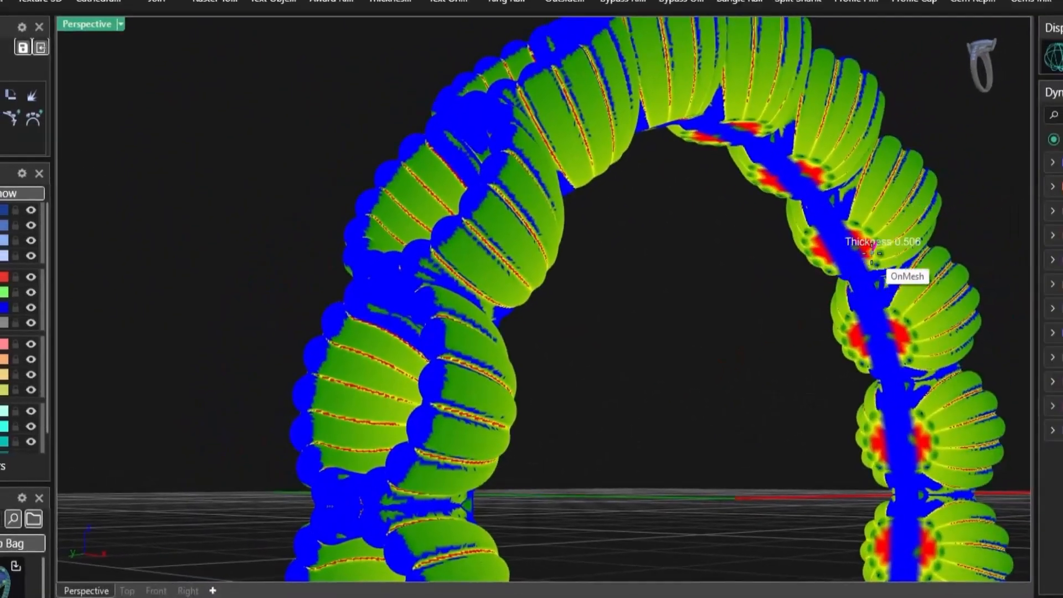
right_drag(862, 248, 582, 314)
scroll(769, 406, down, 3)
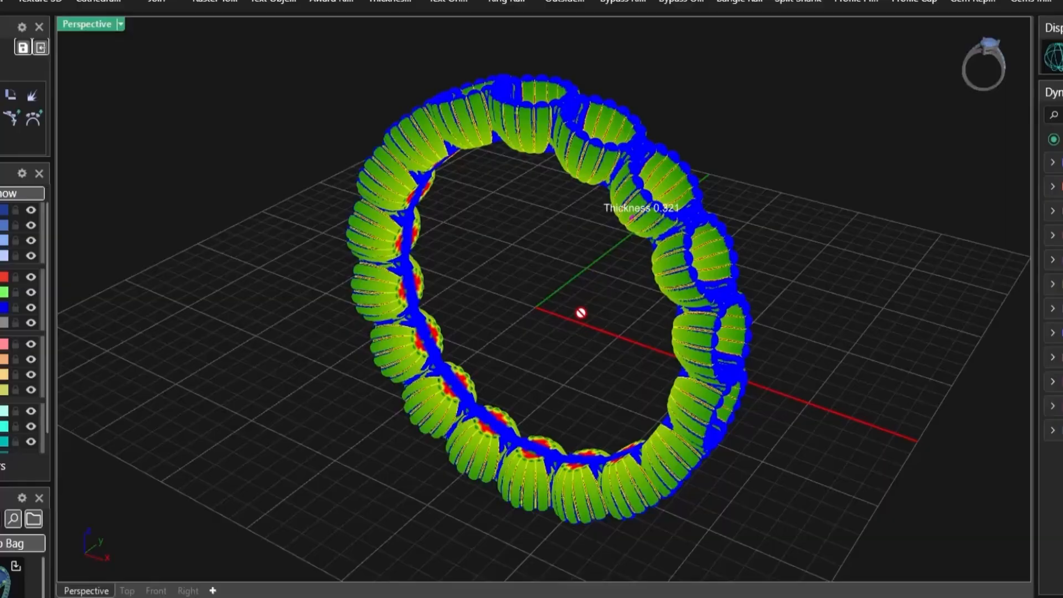
key(Escape)
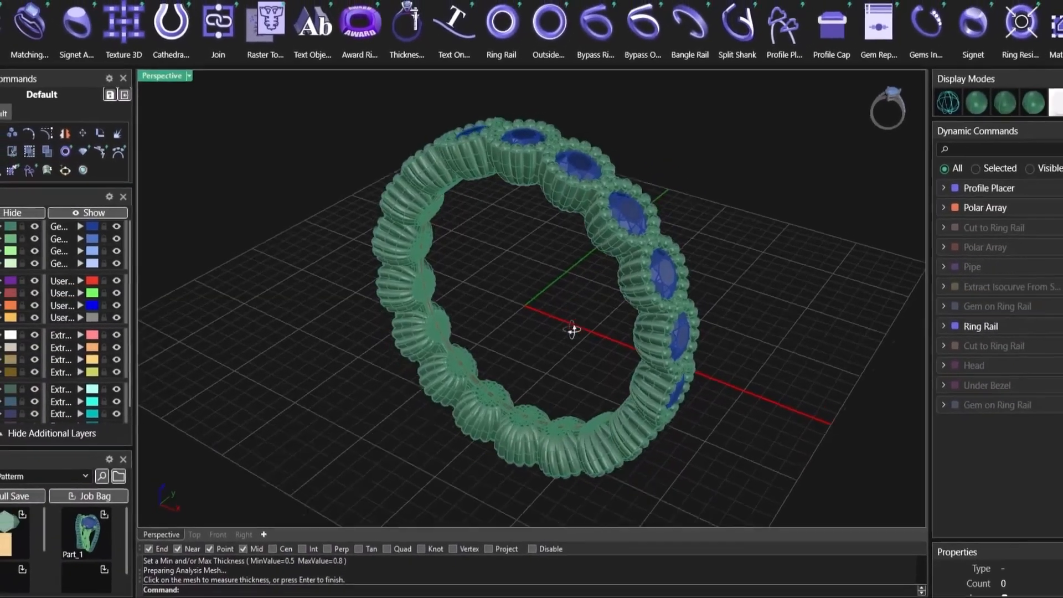
mouse_move(570, 316)
right_down()
mouse_move(445, 303)
mouse_move(334, 254)
mouse_move(498, 316)
mouse_move(588, 323)
right_up()
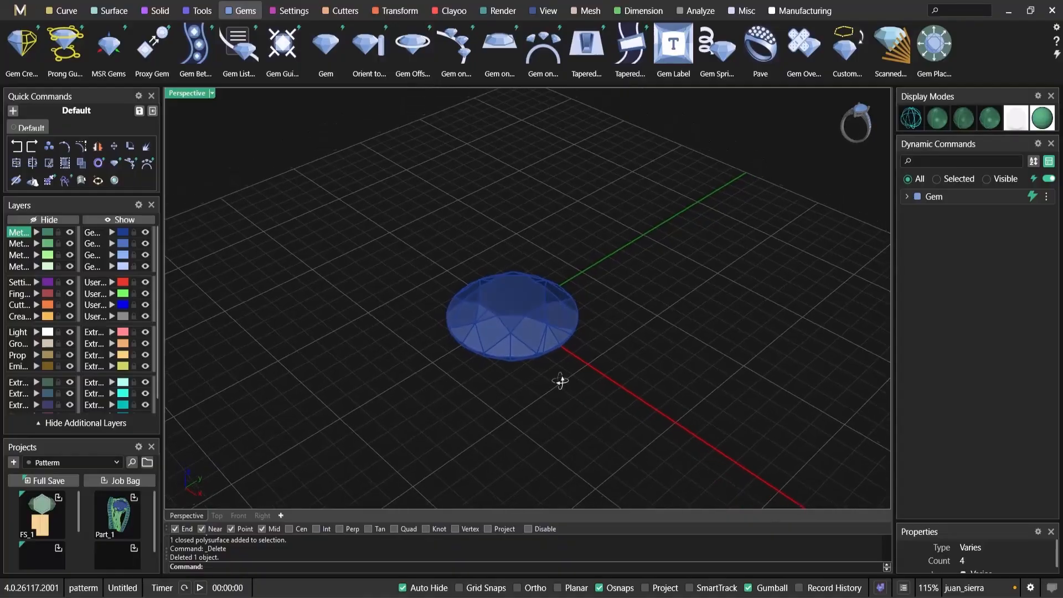
Duplicate the round gem beside the original along the green axis, and delete the copy
right_drag(560, 381, 556, 343)
click(555, 343)
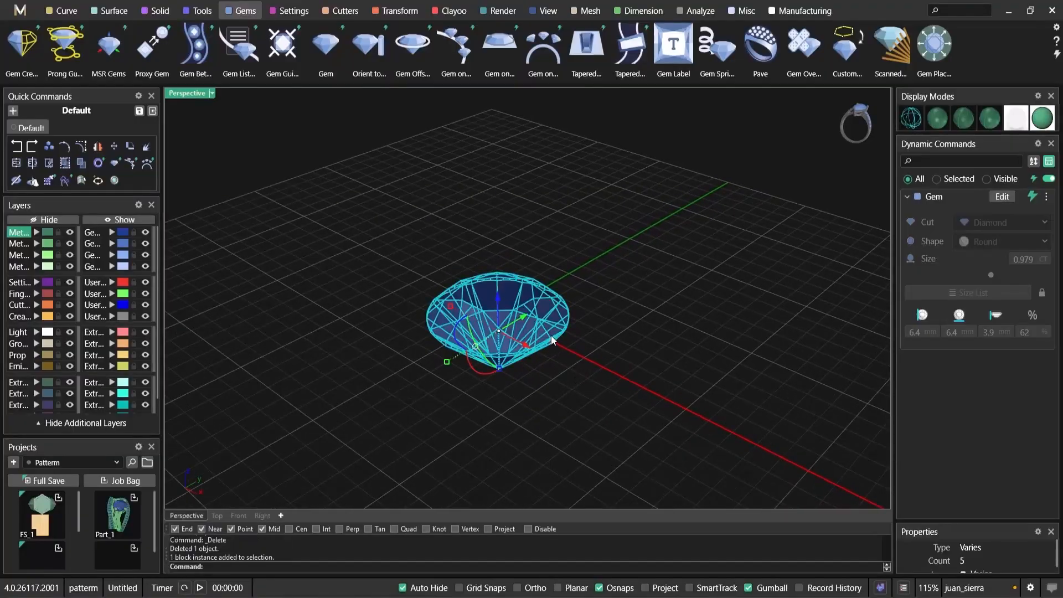
alt+drag(524, 319, 632, 266)
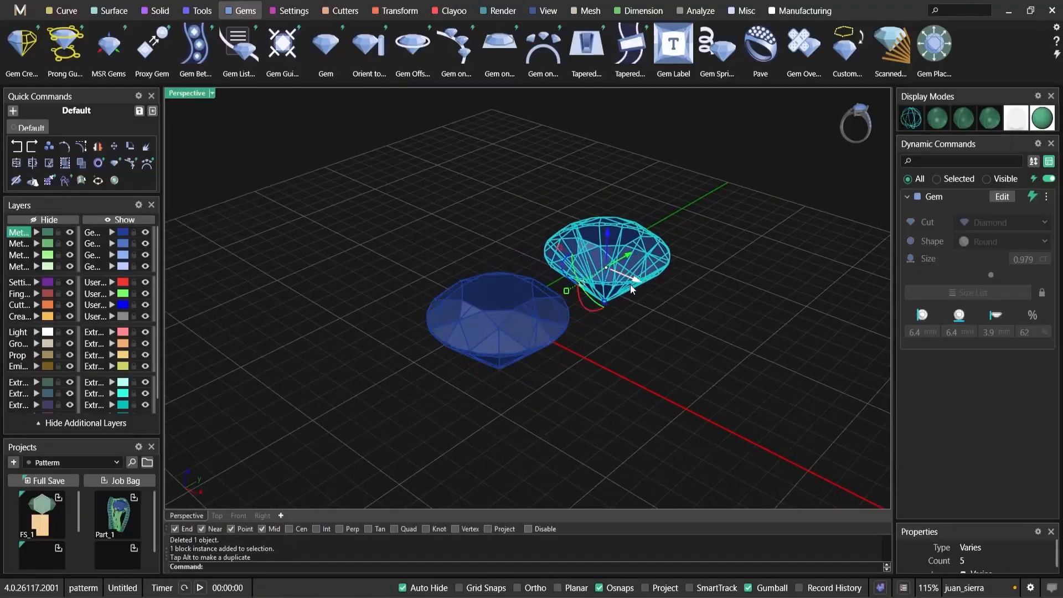
click(631, 312)
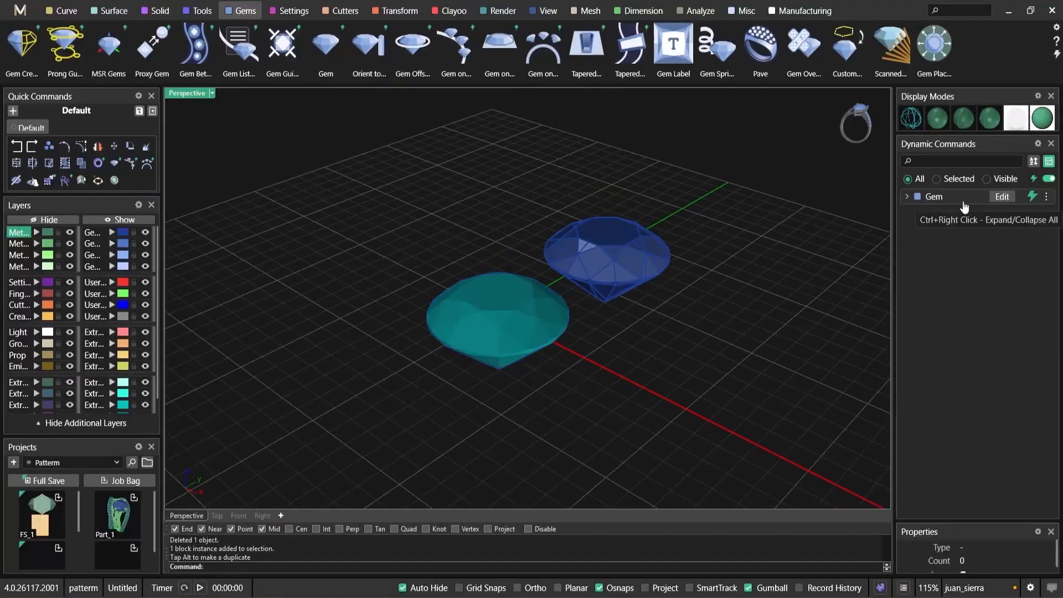
right_drag(677, 330, 729, 353)
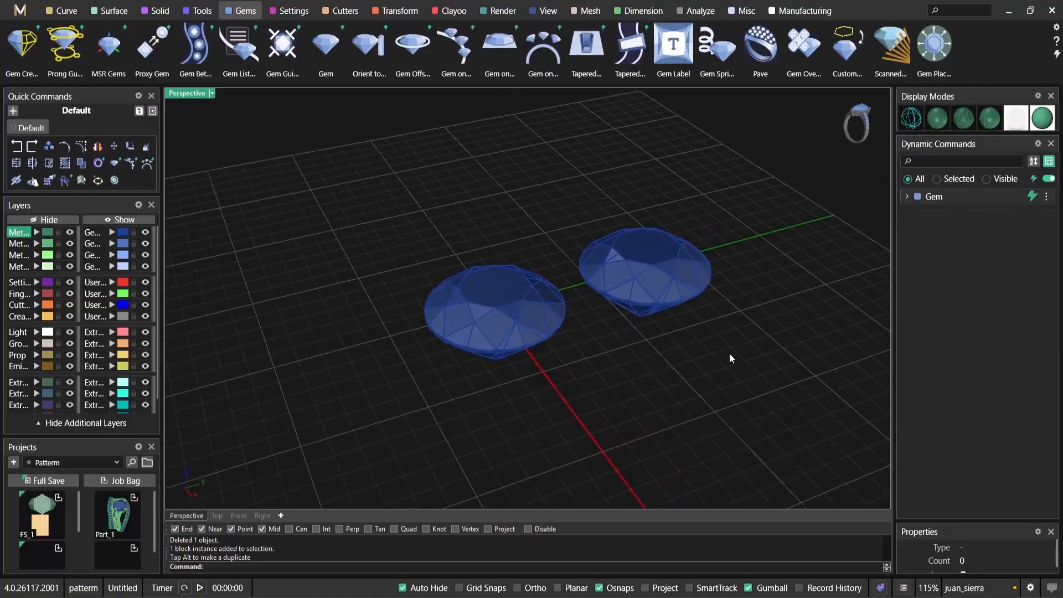
click(632, 235)
key(Delete)
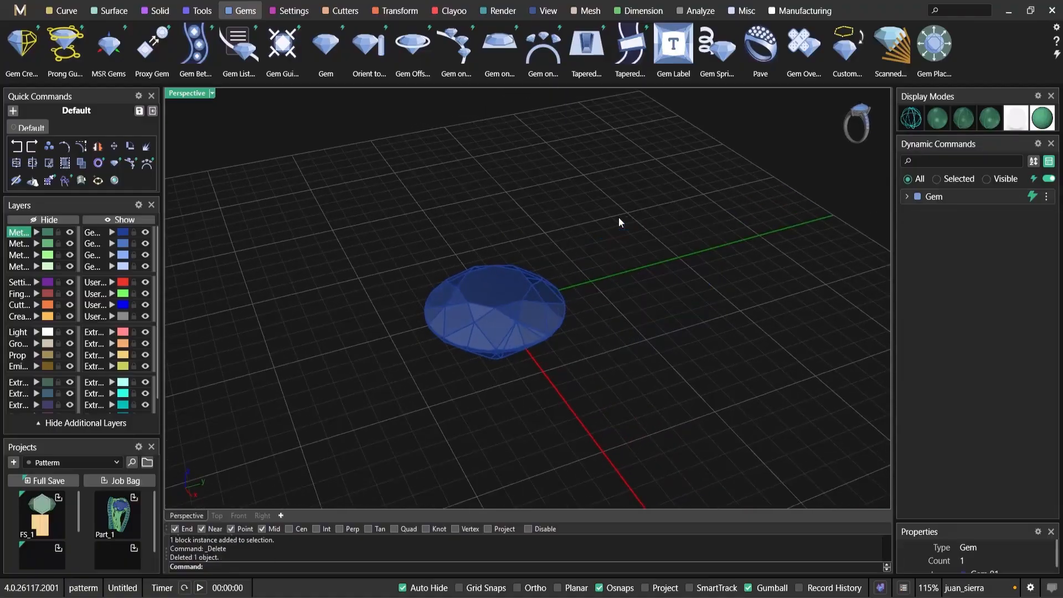
Duplicate the round gem through its Dynamic Commands entry and move the duplicate along the green axis beside the original
click(543, 285)
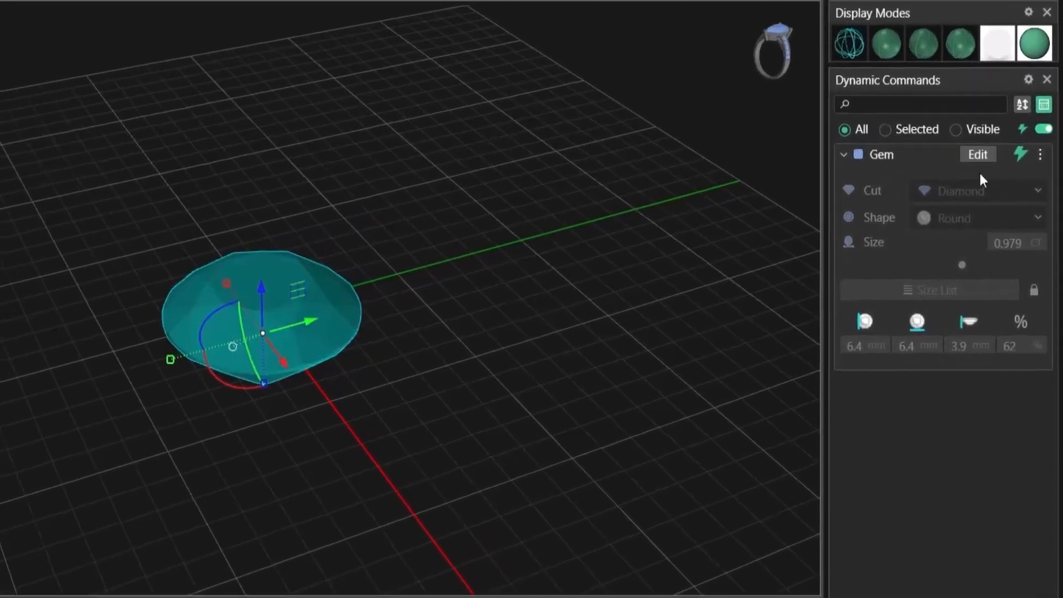
click(1039, 157)
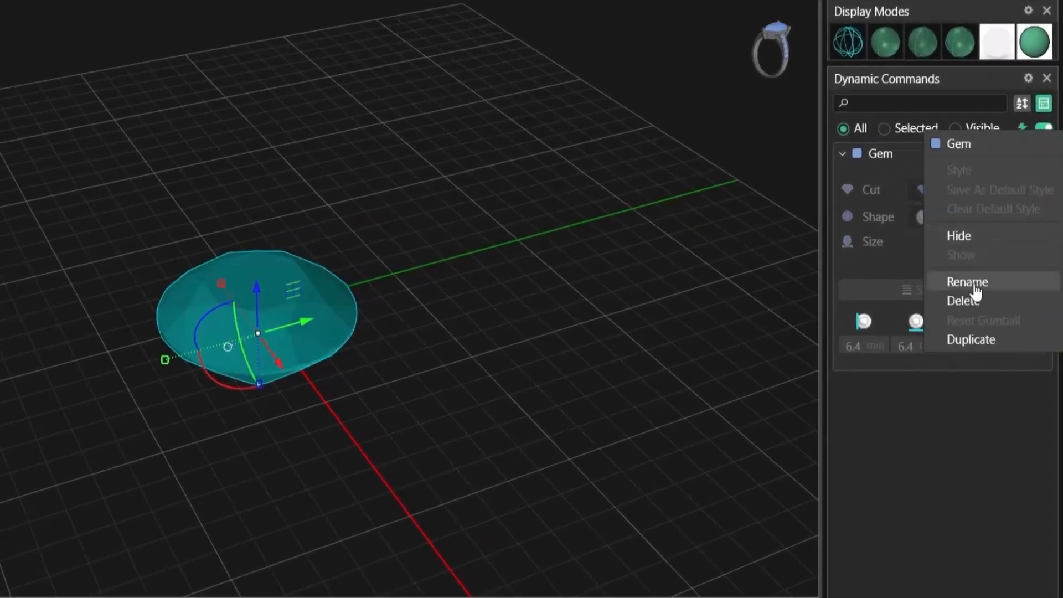
click(971, 340)
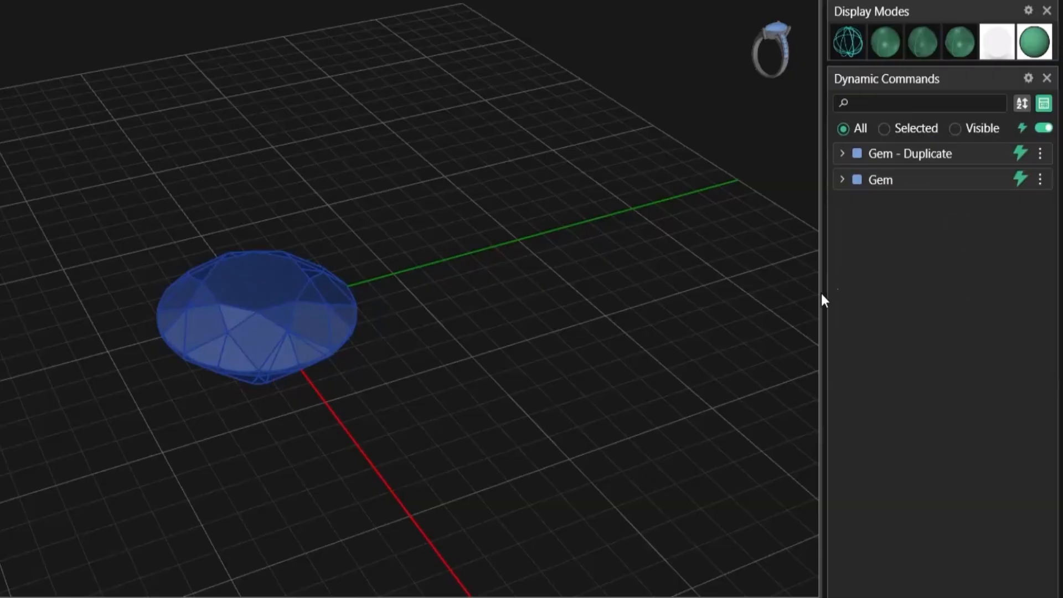
click(322, 318)
click(358, 356)
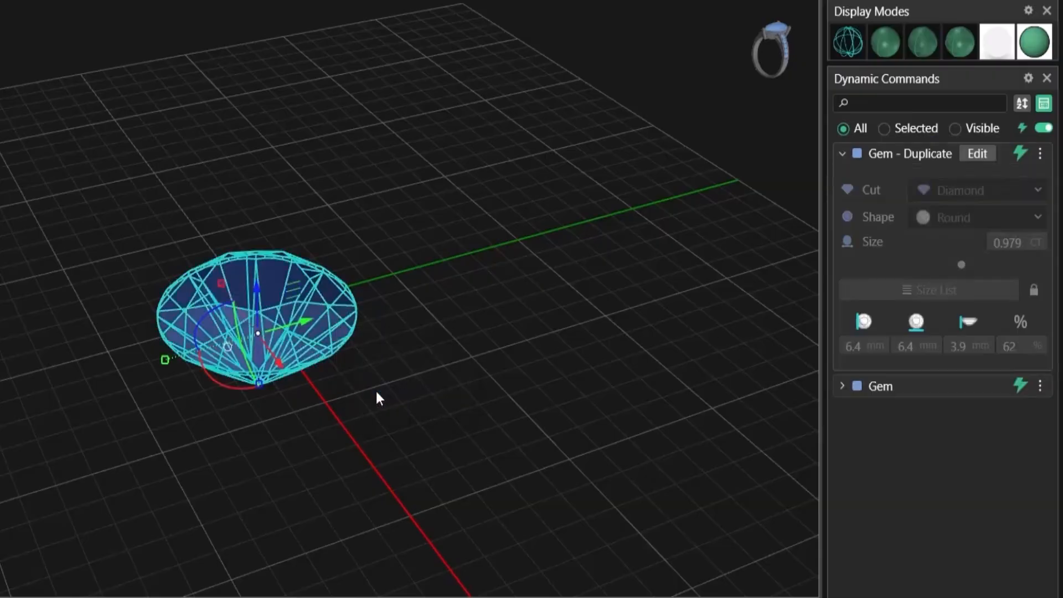
drag(308, 316, 523, 310)
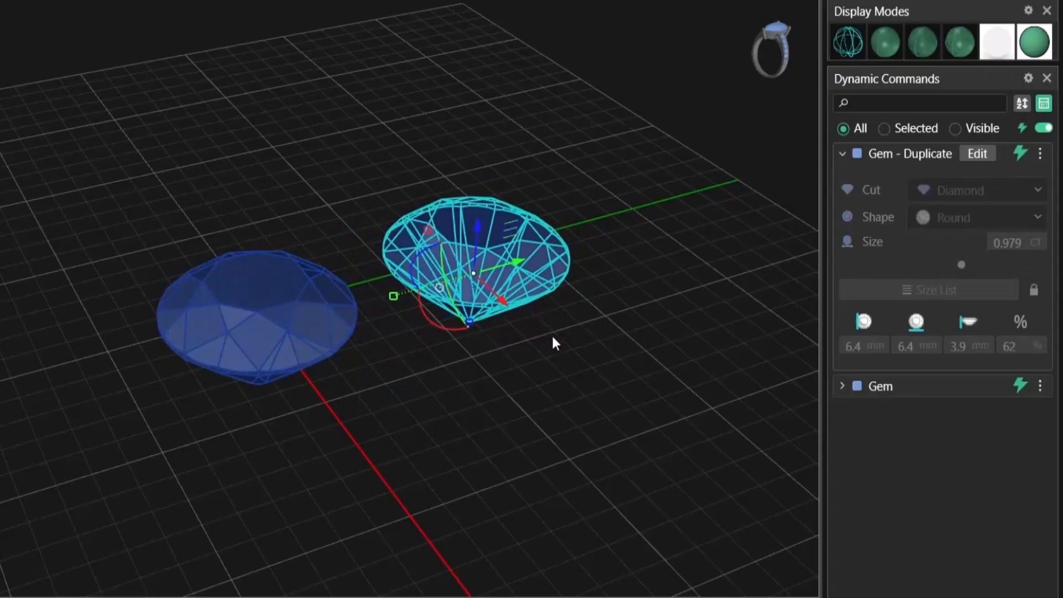
click(715, 231)
Add a bezel around the original round gem with a height of 1.9 and an angle of -16.9
shift+right_drag(613, 320, 431, 334)
click(213, 316)
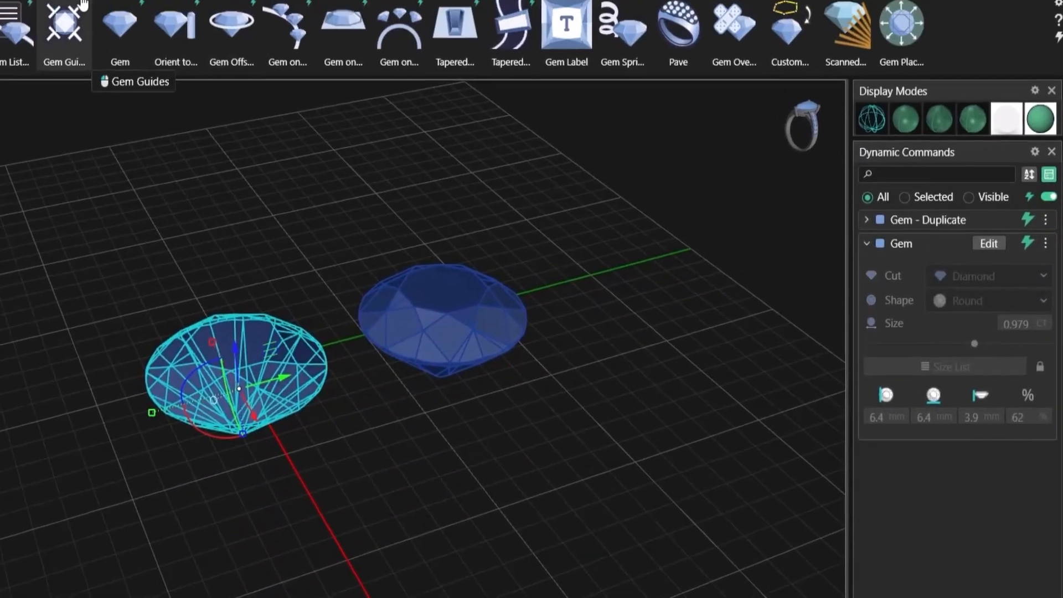
click(113, 11)
click(369, 53)
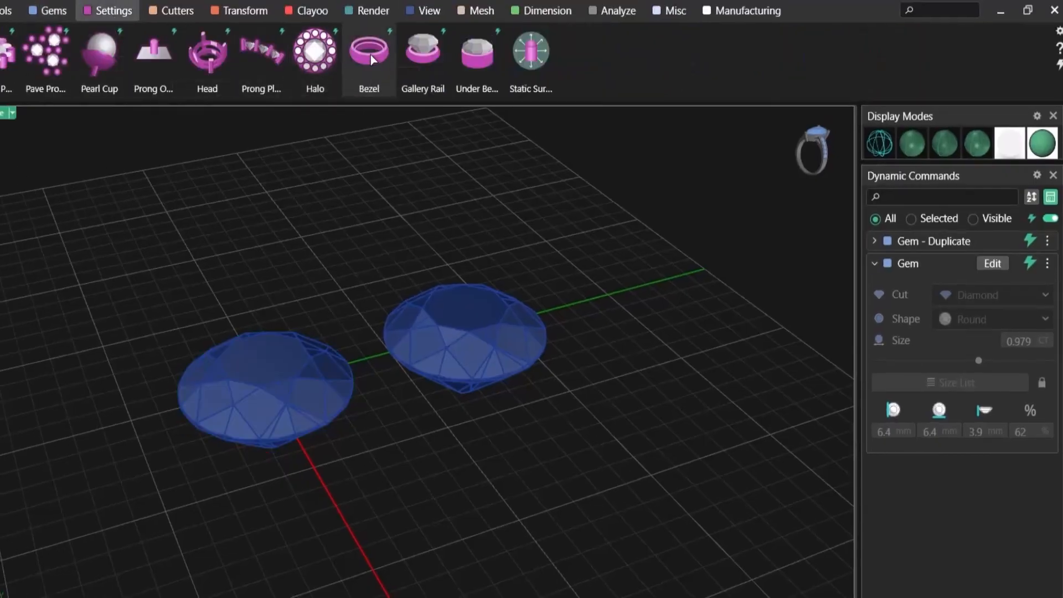
drag(325, 574, 319, 501)
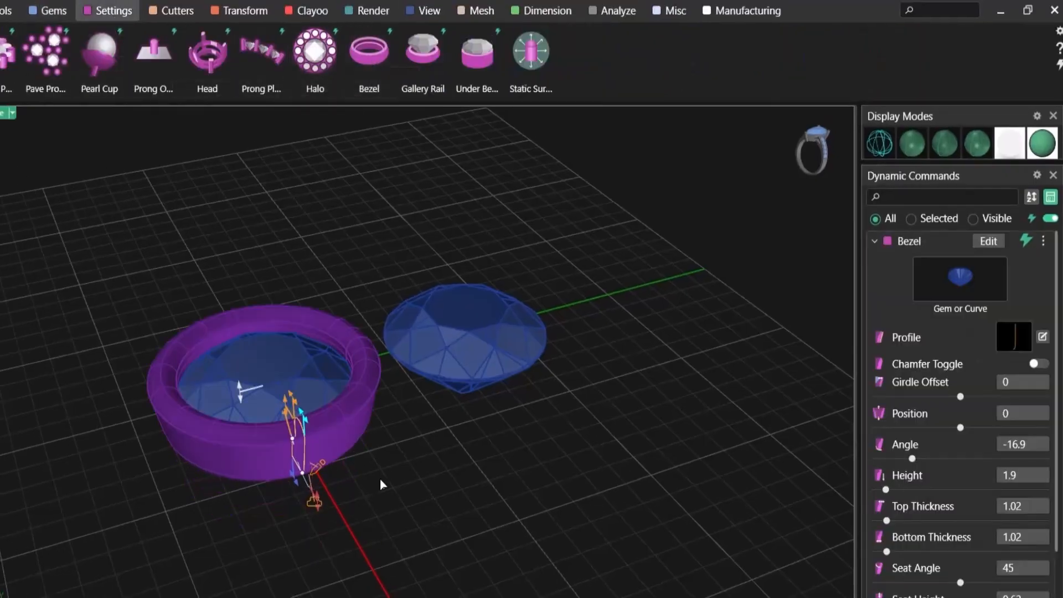
right_click(385, 476)
Duplicate the bezel through its Dynamic Commands entry, assigning the duplicated gem as its new target
click(373, 380)
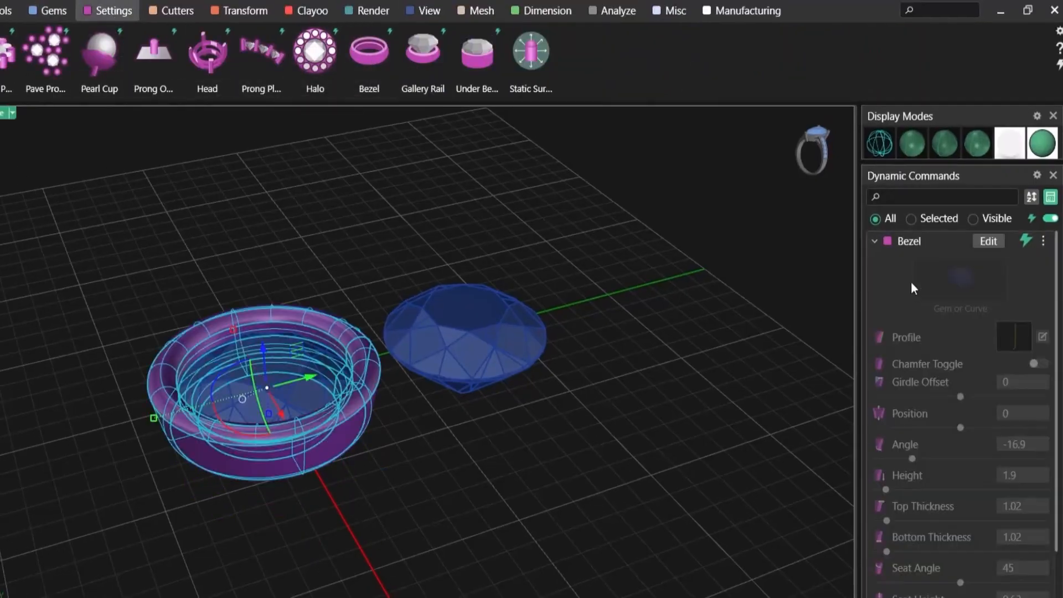
click(1046, 241)
click(985, 389)
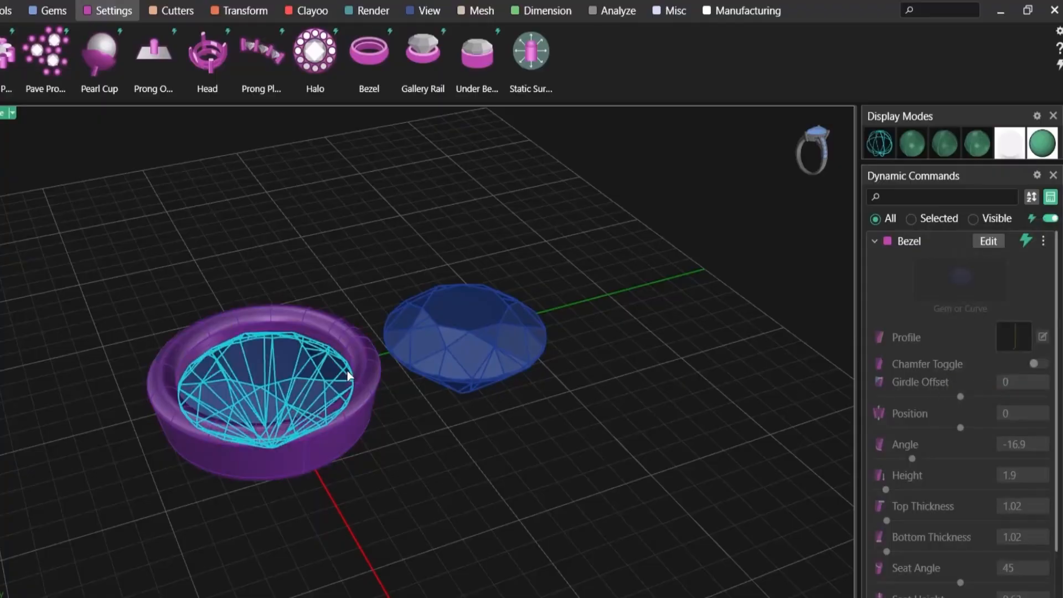
click(435, 352)
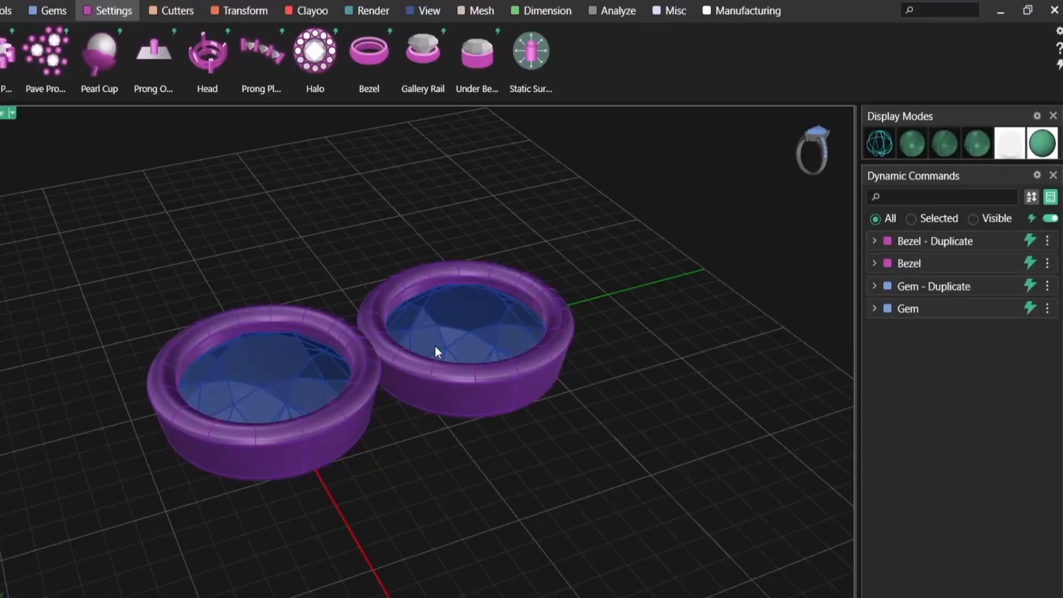
Change the duplicated gem's shape to Pear and move it along the green axis away from the round gem
right_drag(439, 398, 475, 381)
click(490, 318)
click(548, 357)
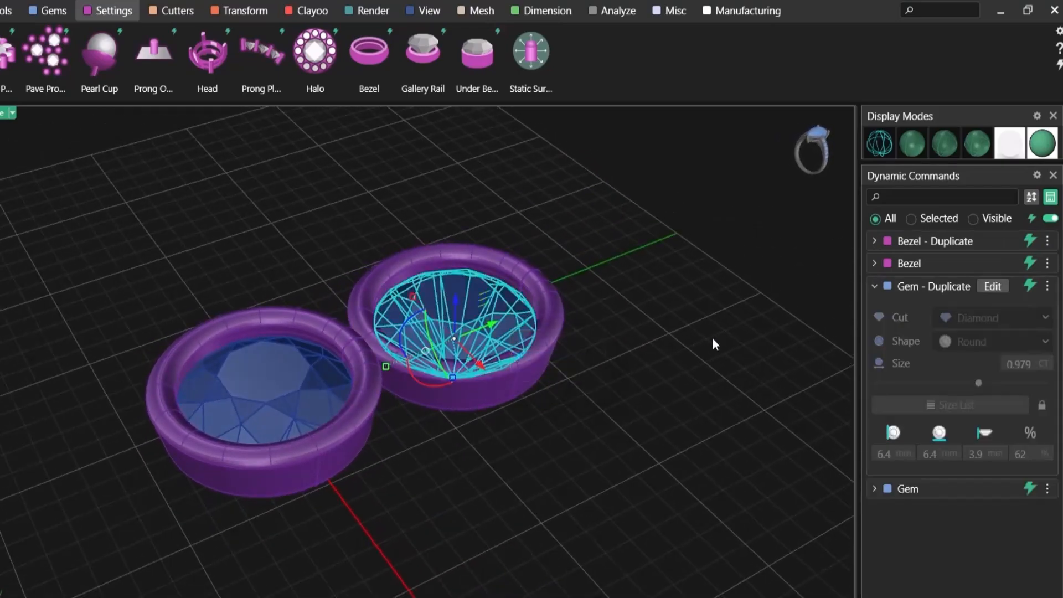
click(987, 297)
click(983, 318)
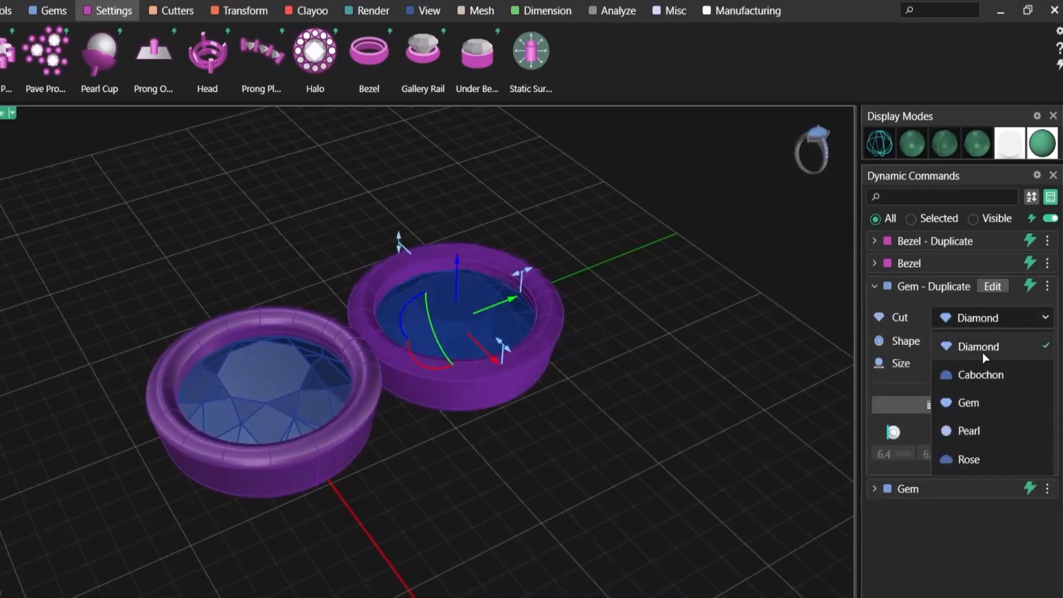
click(973, 320)
click(969, 341)
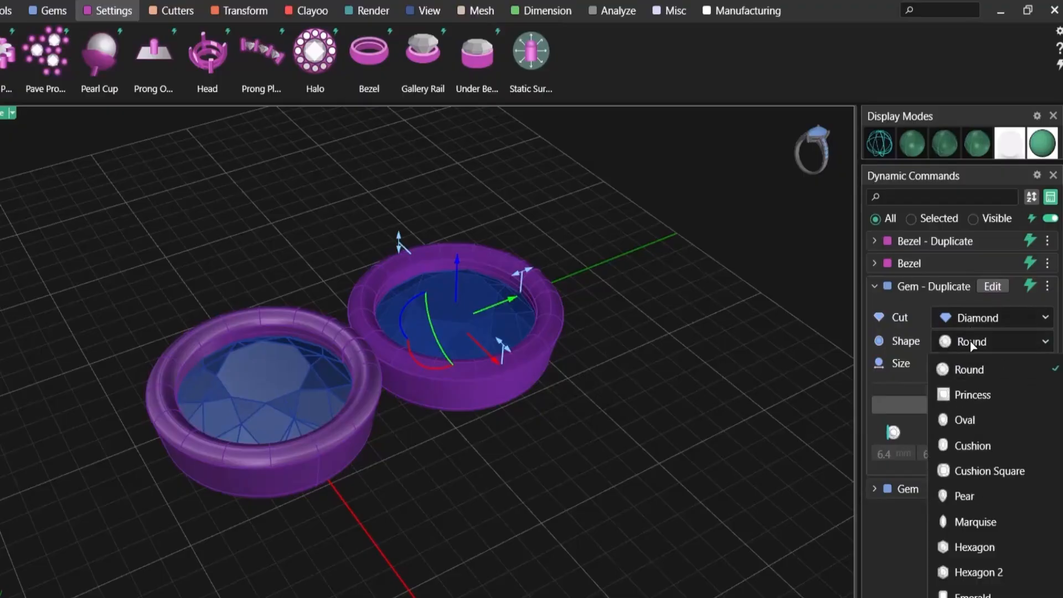
click(966, 496)
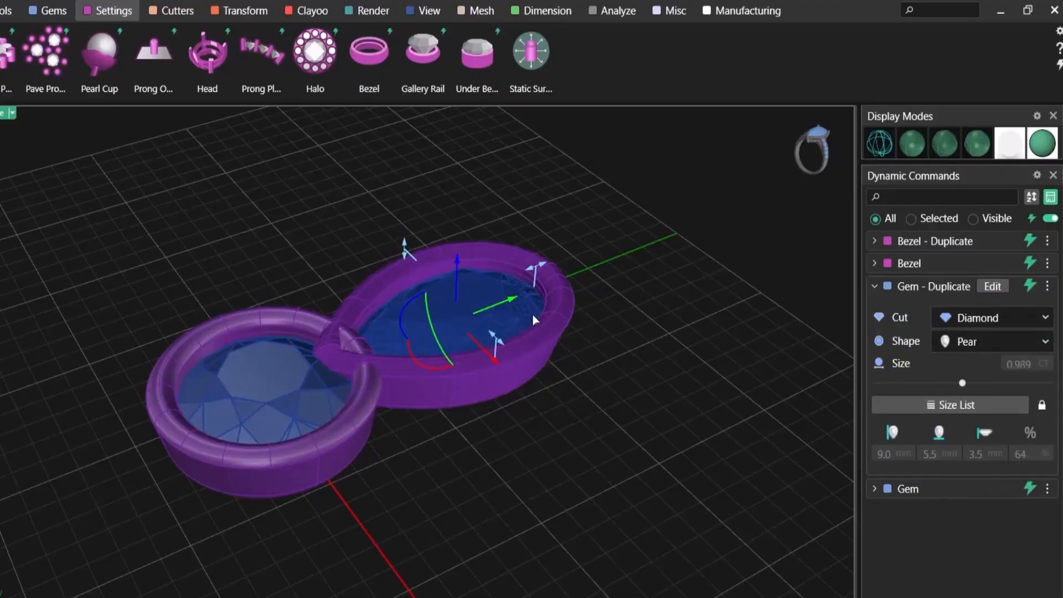
drag(509, 306, 551, 292)
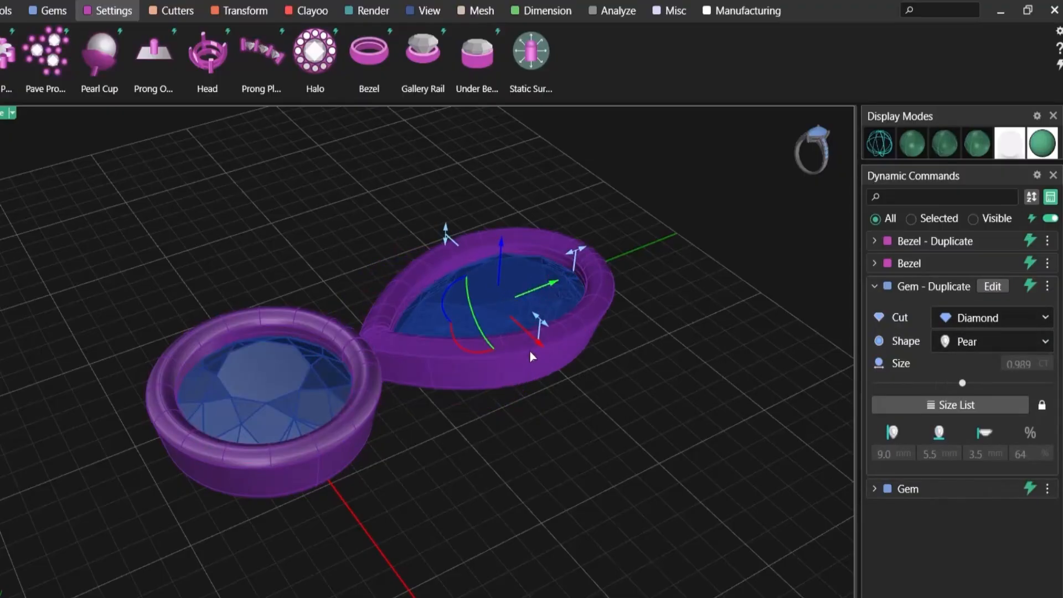
click(531, 405)
right_drag(534, 403, 414, 423)
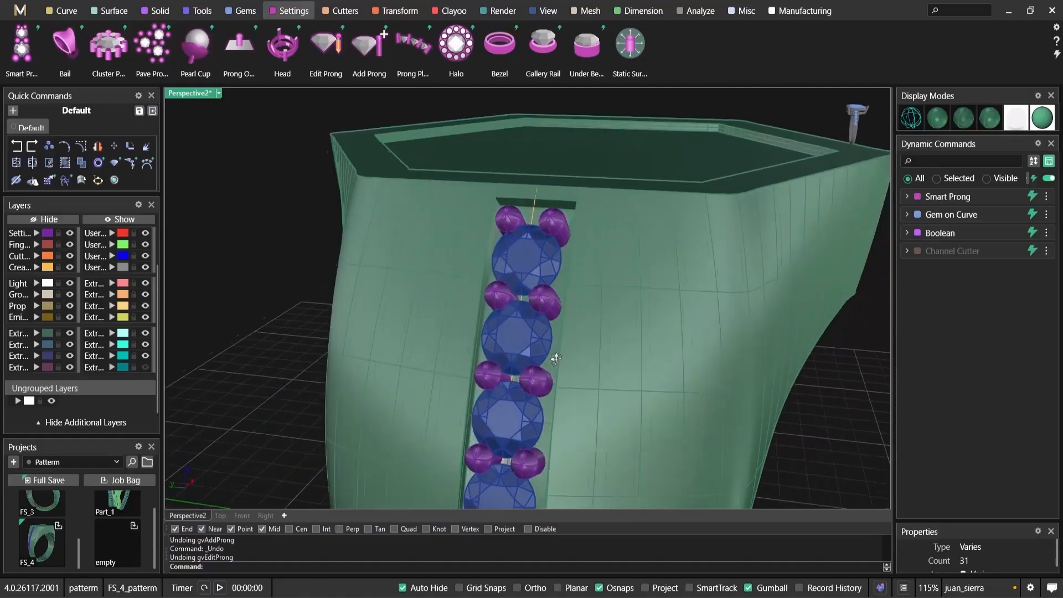
Open the two end prongs of the uppermost gem in the ring's channel for editing with Edit Prong
right_drag(555, 359, 548, 395)
ctrl+right_drag(538, 344, 538, 314)
shift+right_drag(547, 330, 561, 344)
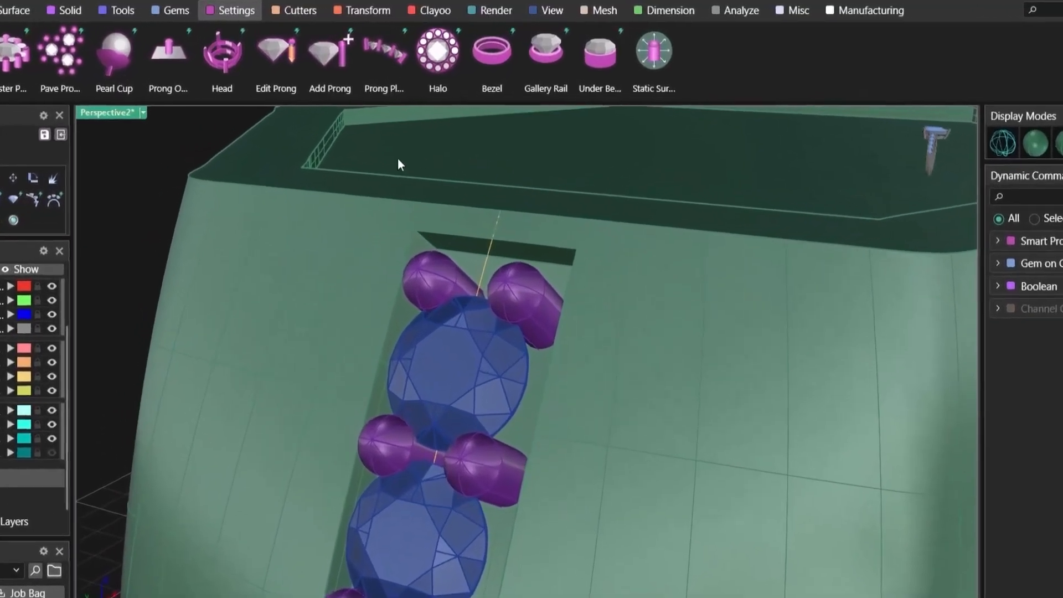
click(277, 57)
click(422, 251)
click(520, 290)
click(561, 328)
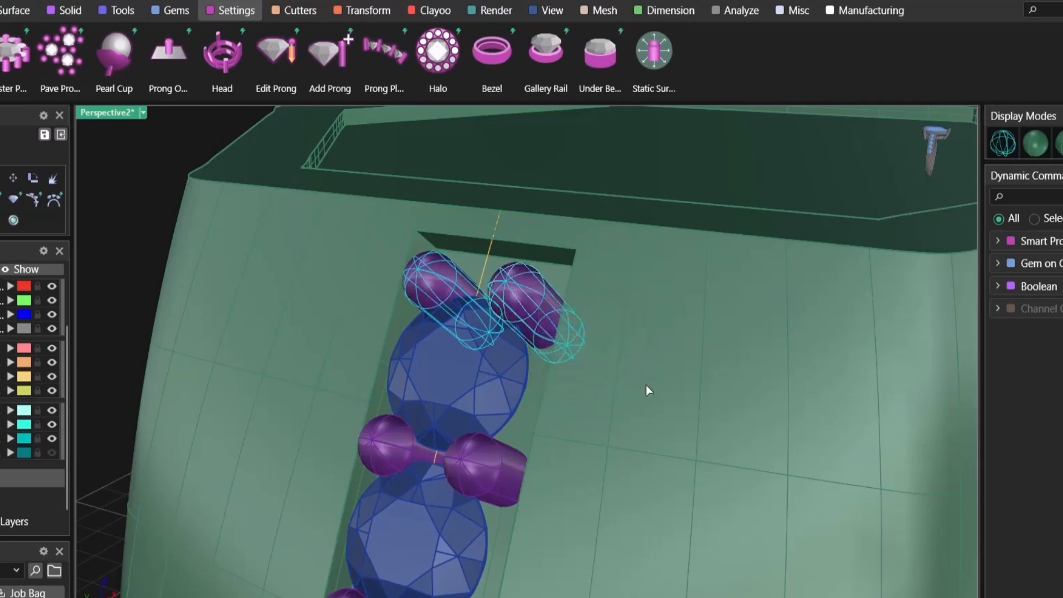
right_click(603, 390)
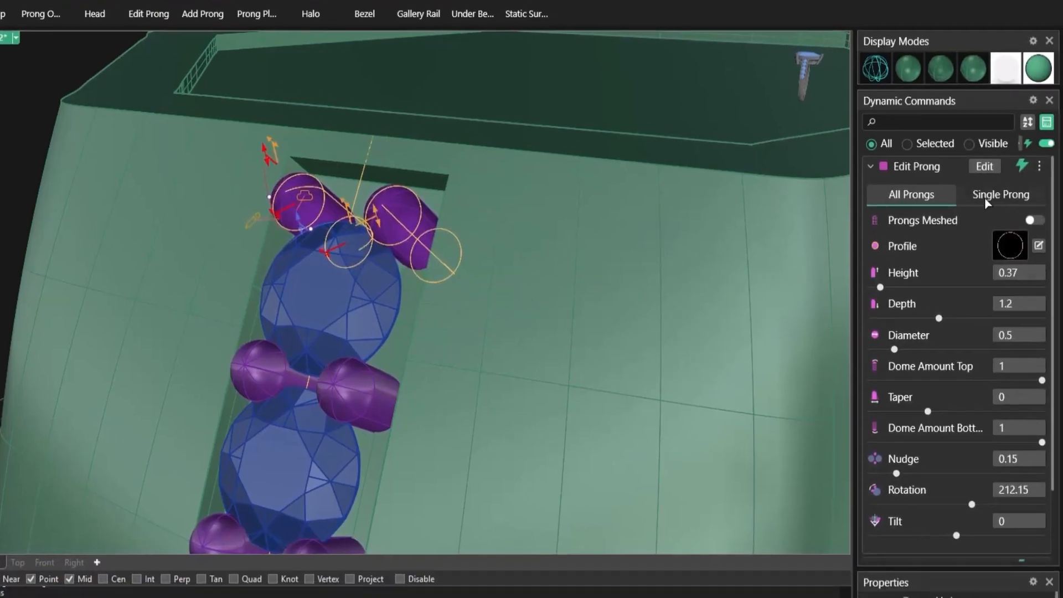
Adjust only the right end prong, with diameter 0.46, rotation 135, taper 0.25 and tilt -20
click(987, 199)
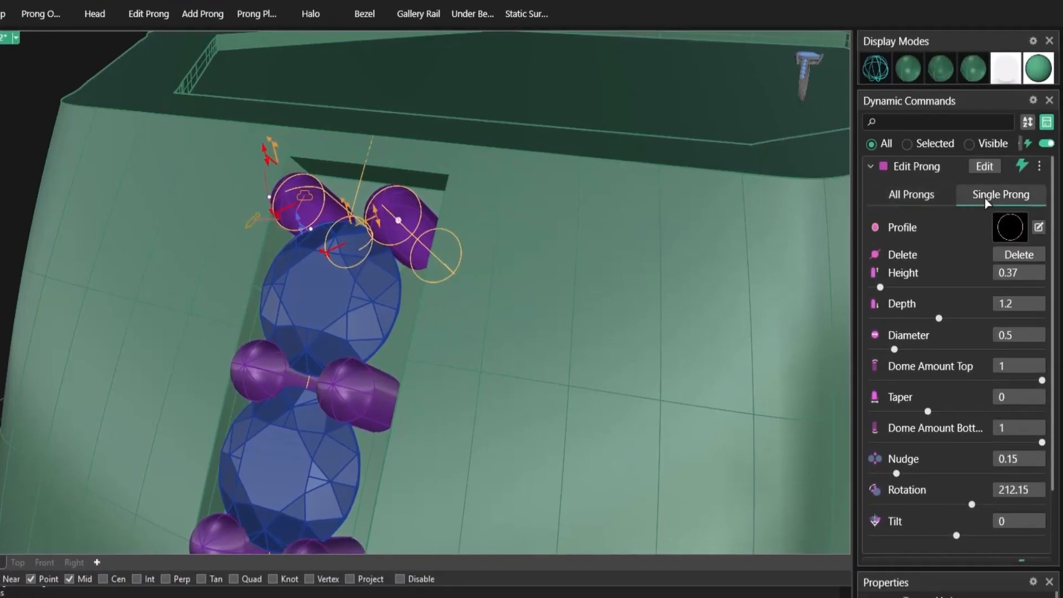
click(912, 198)
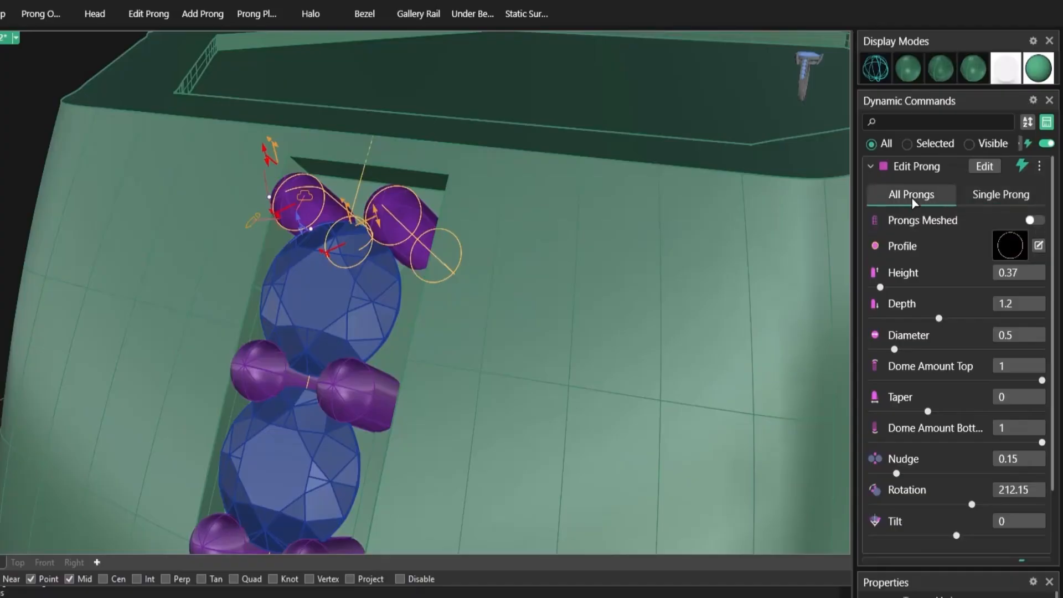
click(977, 201)
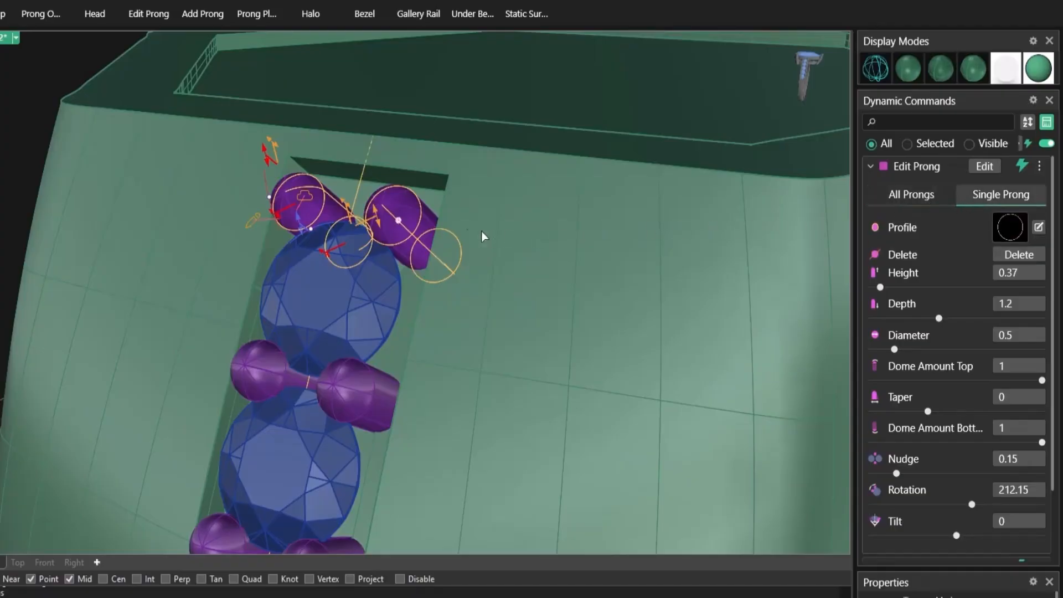
mouse_move(398, 221)
mouse_down()
mouse_move(382, 243)
mouse_move(370, 327)
mouse_move(390, 268)
mouse_move(346, 222)
mouse_move(372, 269)
mouse_move(410, 190)
mouse_move(429, 185)
mouse_move(410, 212)
mouse_up()
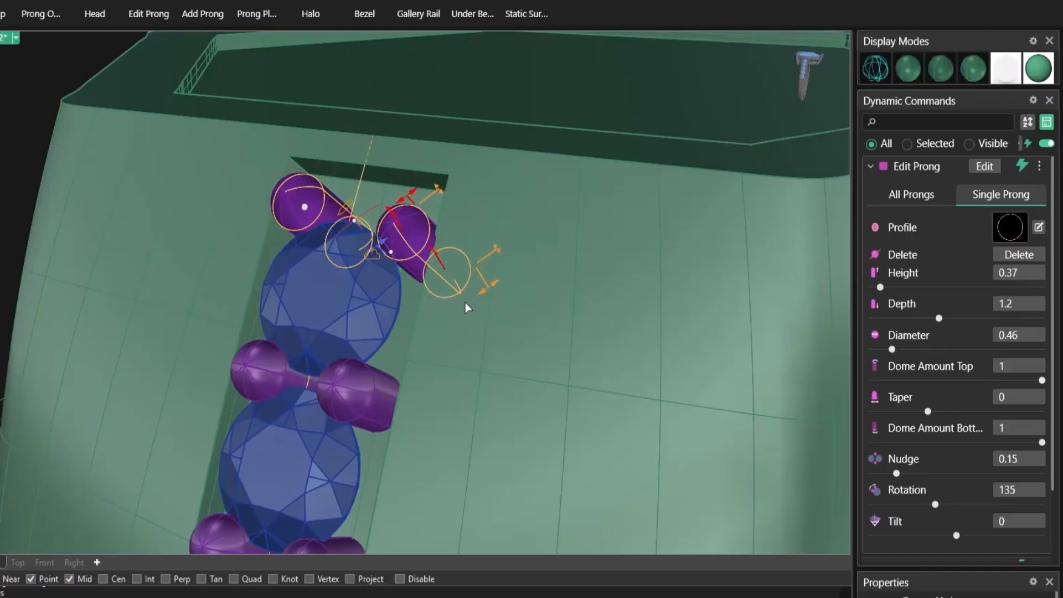
mouse_move(485, 287)
mouse_down()
mouse_move(510, 276)
mouse_move(496, 289)
mouse_up()
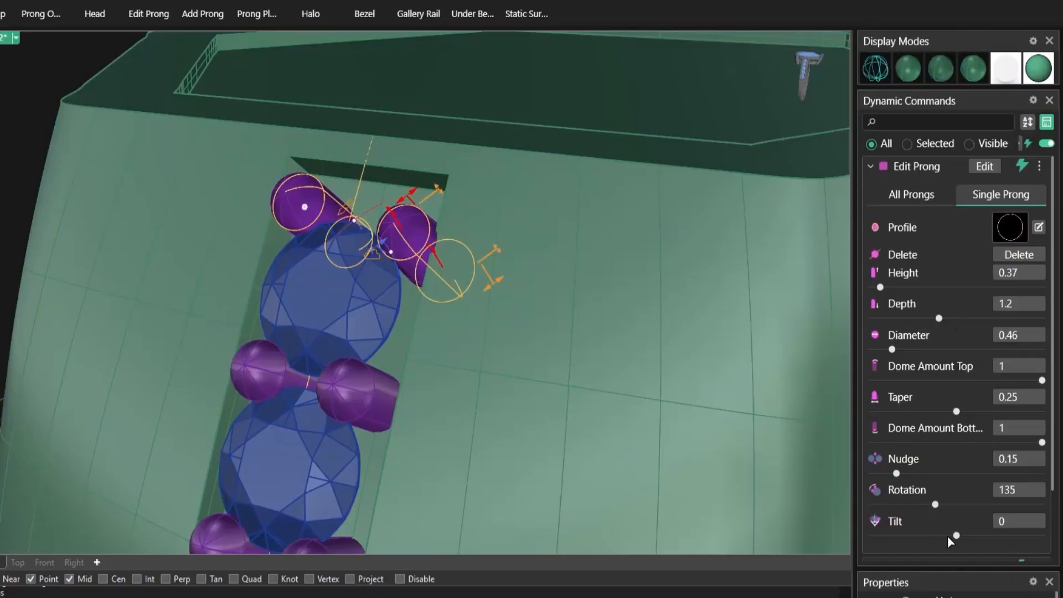
drag(949, 536, 936, 537)
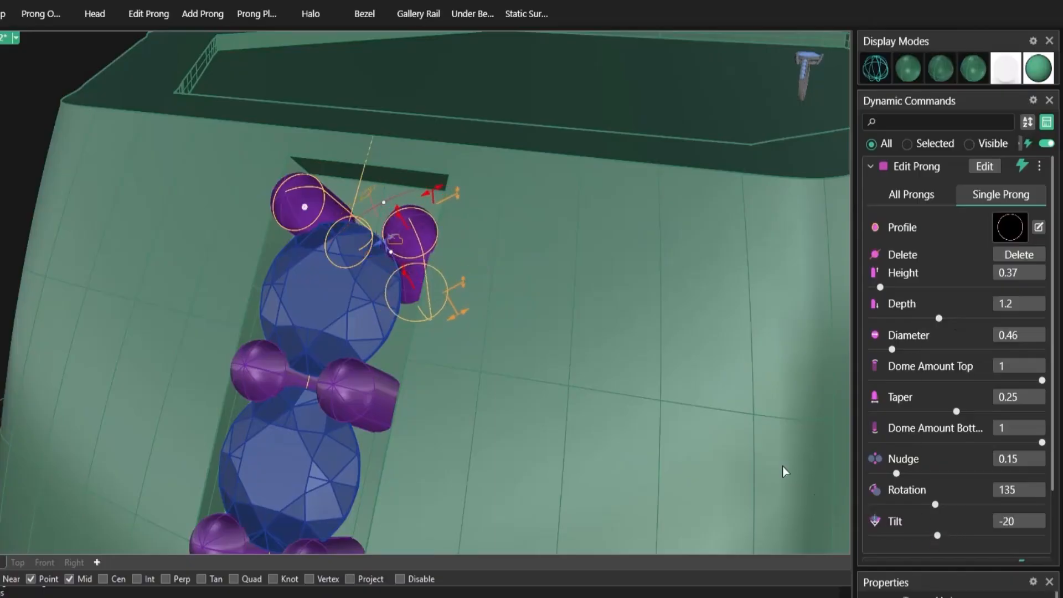
Edit both end prongs together, rotating the right one to 110 and setting diameter 0.43 and height 0.51
click(903, 199)
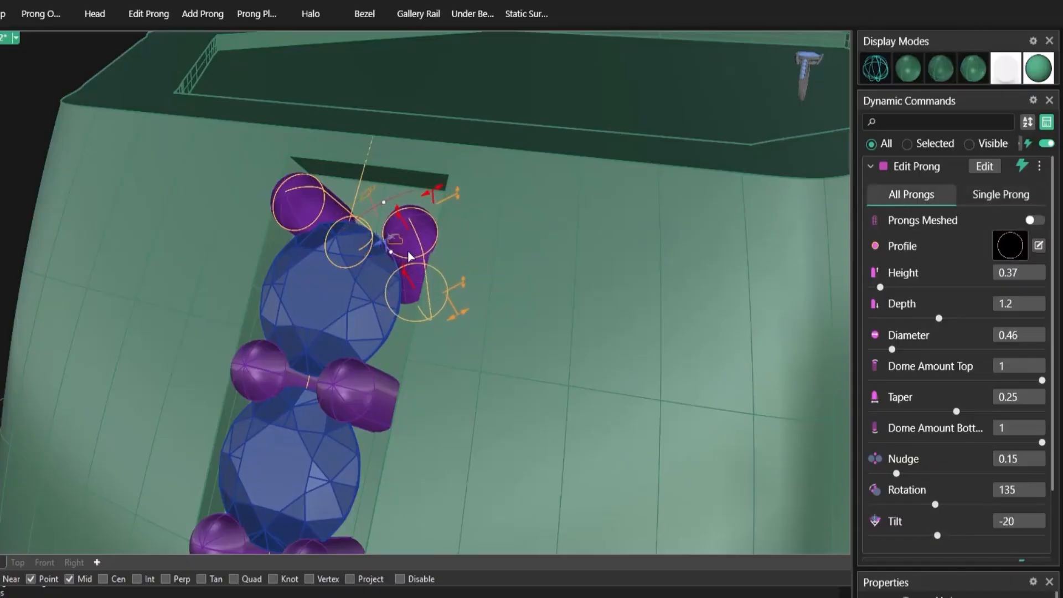
drag(386, 254, 393, 334)
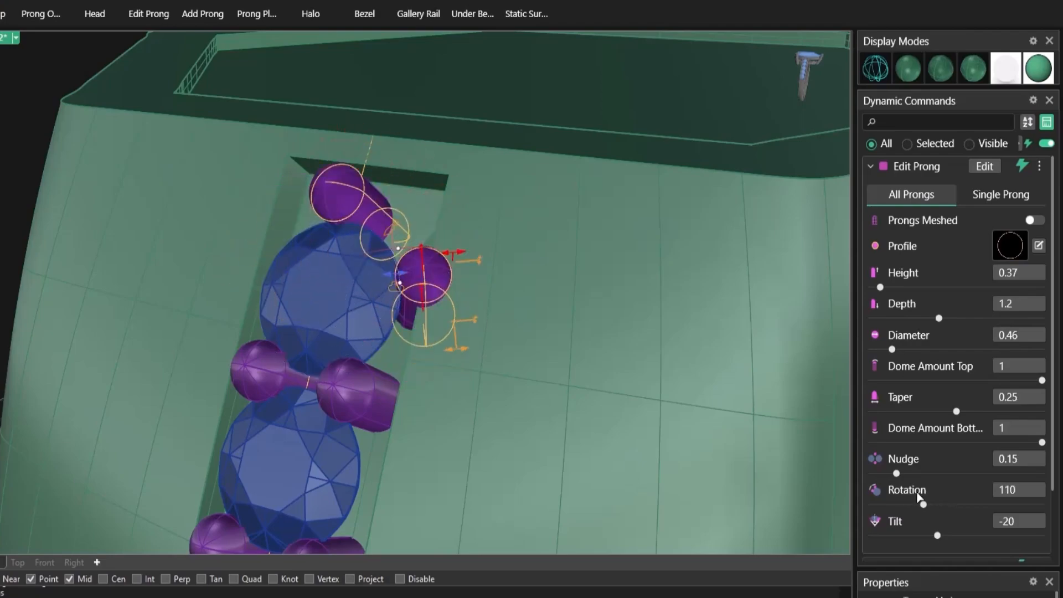
mouse_move(895, 352)
mouse_down()
mouse_move(879, 351)
mouse_move(892, 354)
mouse_up()
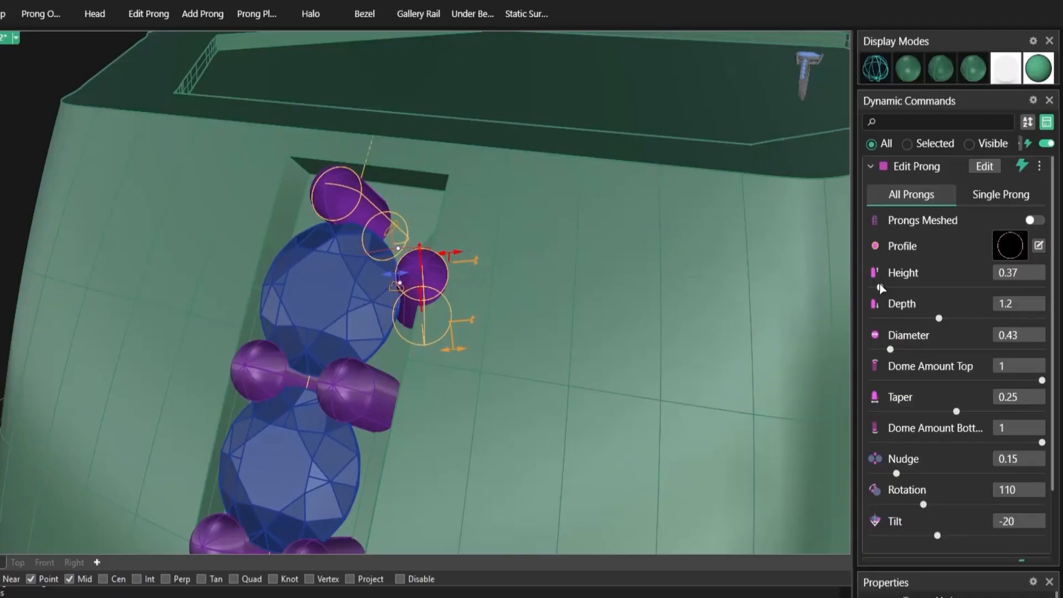
mouse_move(880, 288)
mouse_down()
mouse_move(906, 287)
mouse_move(884, 287)
mouse_up()
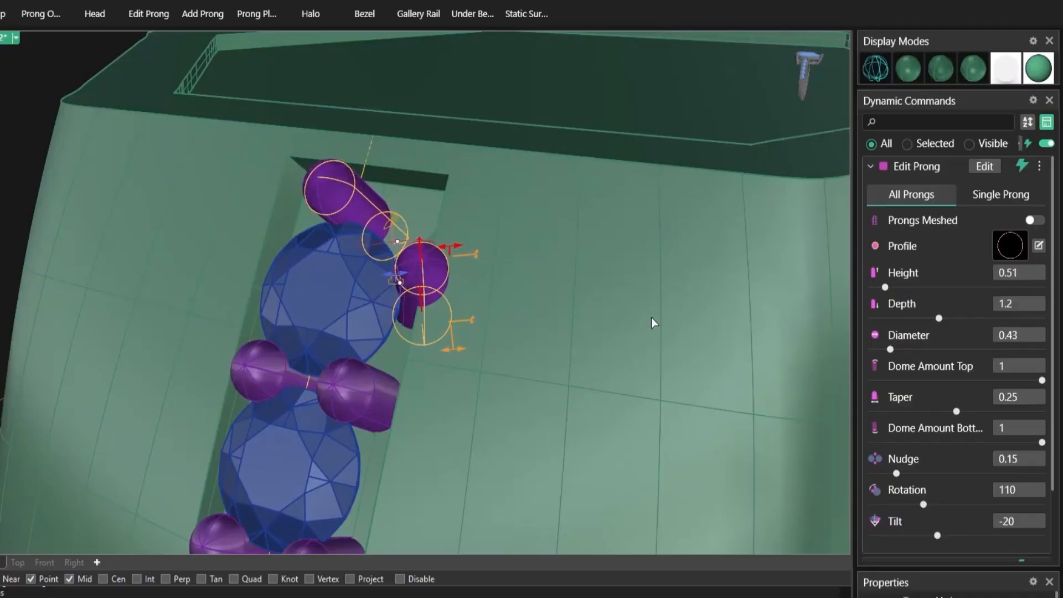
right_drag(493, 348, 537, 330)
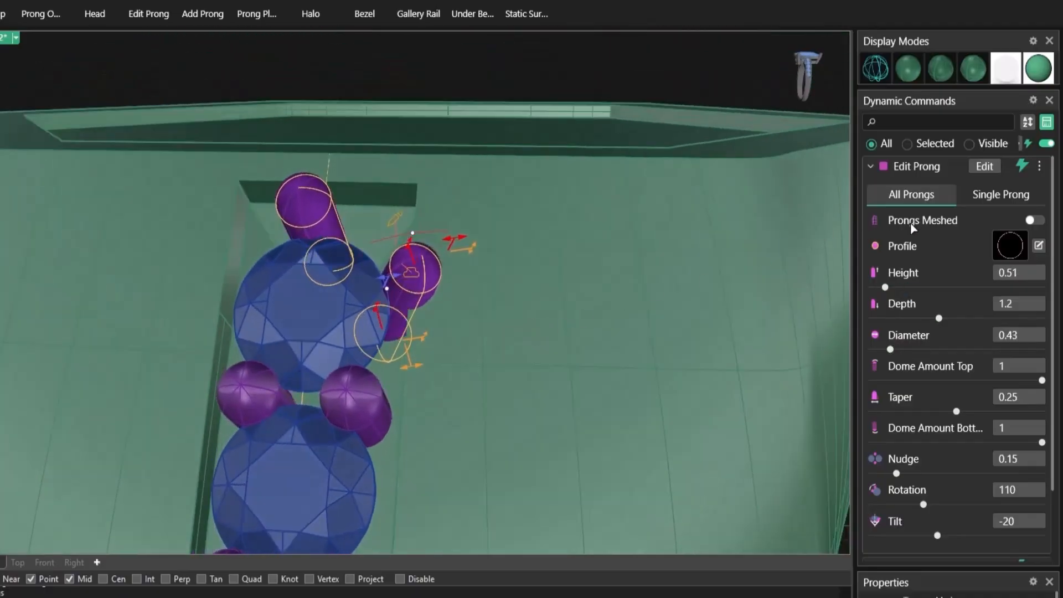
Rotate only the right end prong to 125 in single-prong mode and delete that prong
click(988, 199)
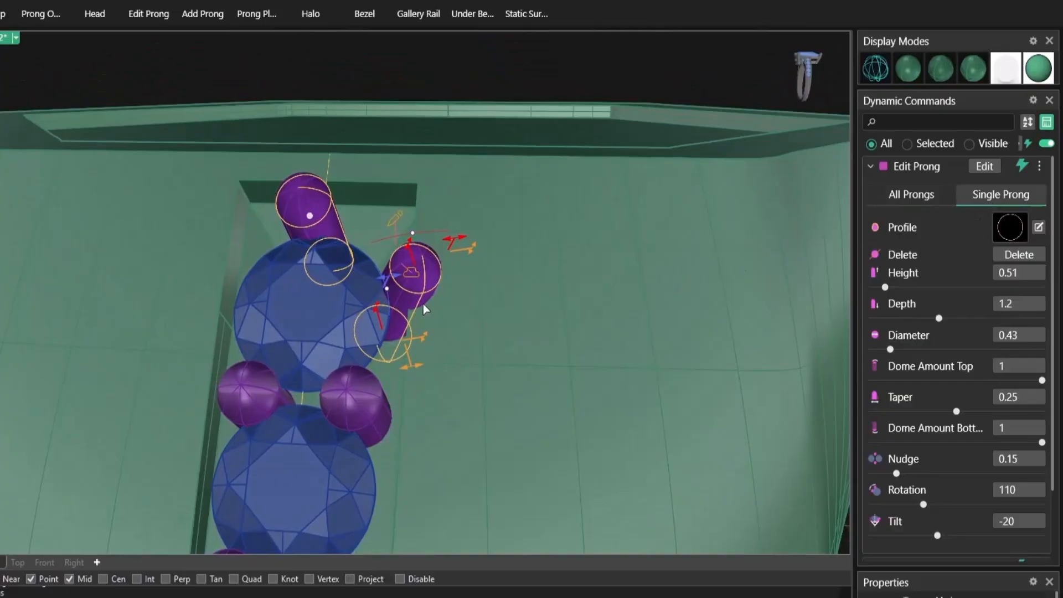
mouse_move(390, 288)
drag(388, 290, 384, 267)
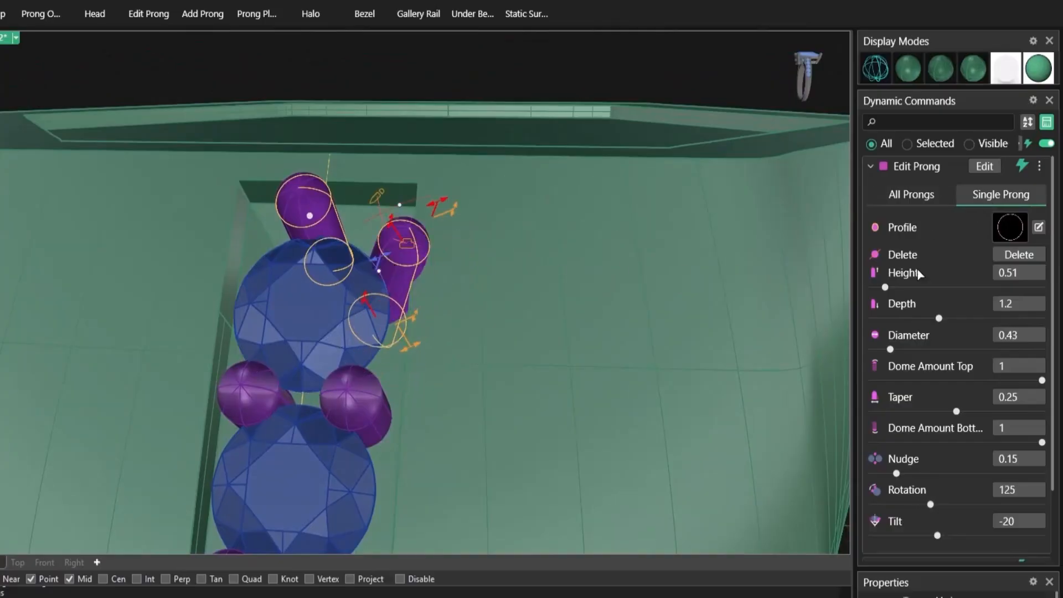
click(1010, 255)
Reposition the remaining end prong with rotation 220, nudge 0.41 and tilt -20
mouse_move(311, 239)
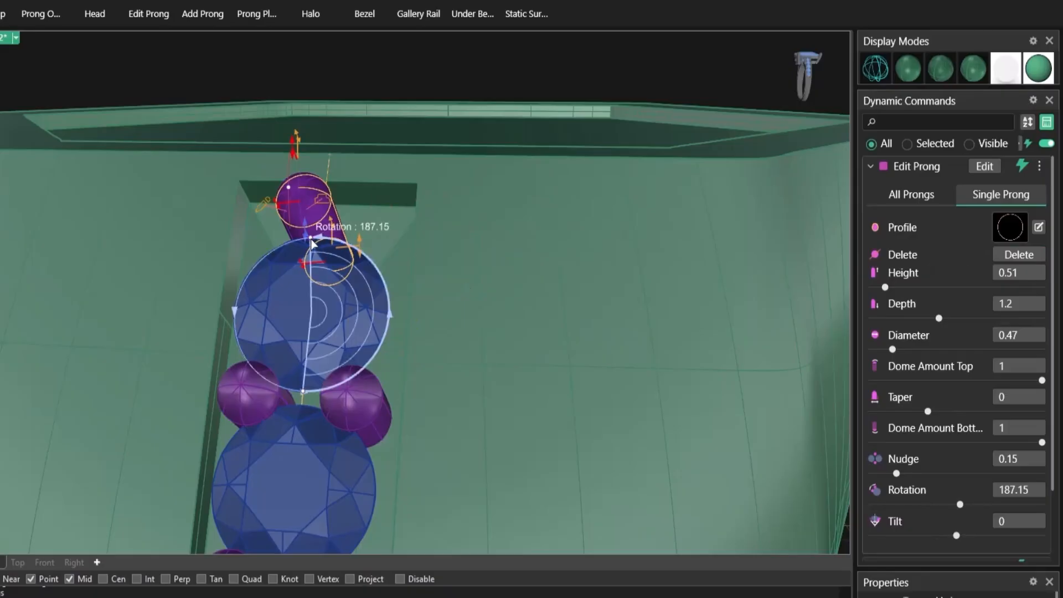
drag(311, 239, 260, 296)
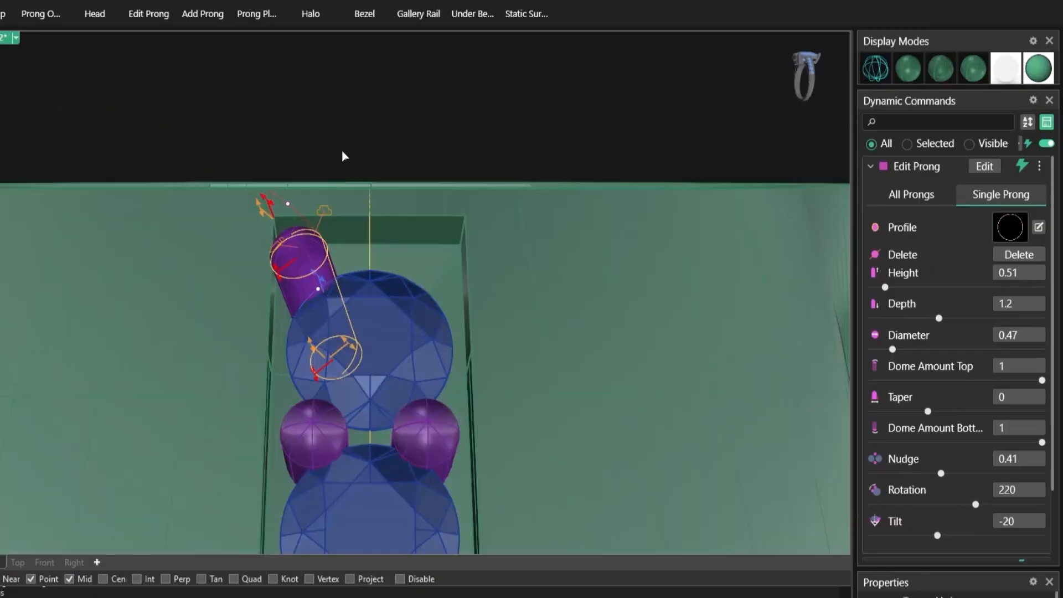
Accept the prong edit and add a prong to the row's end gem with rotation 230
key(Return)
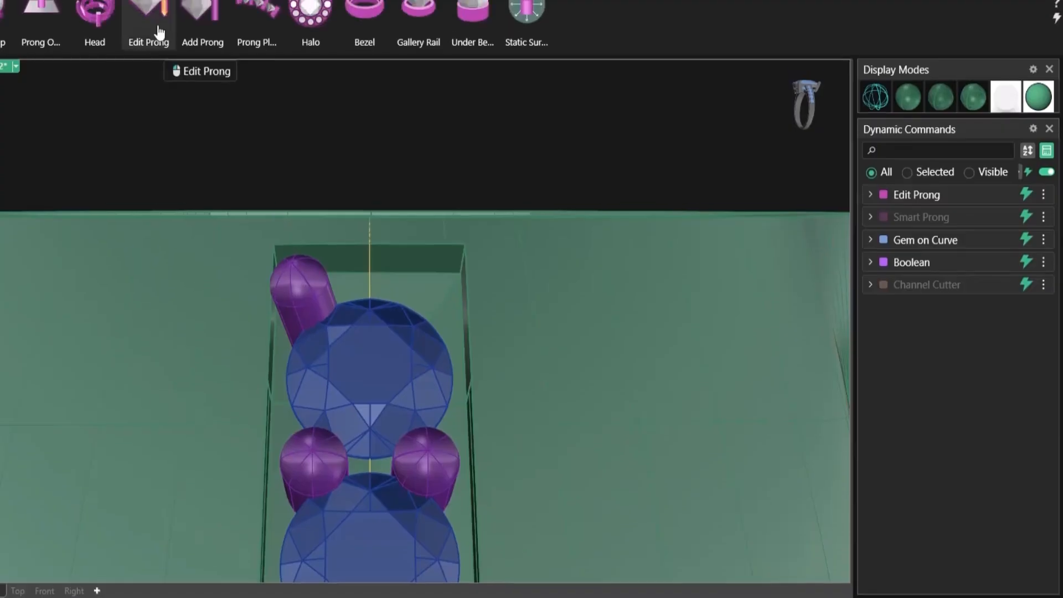
click(191, 27)
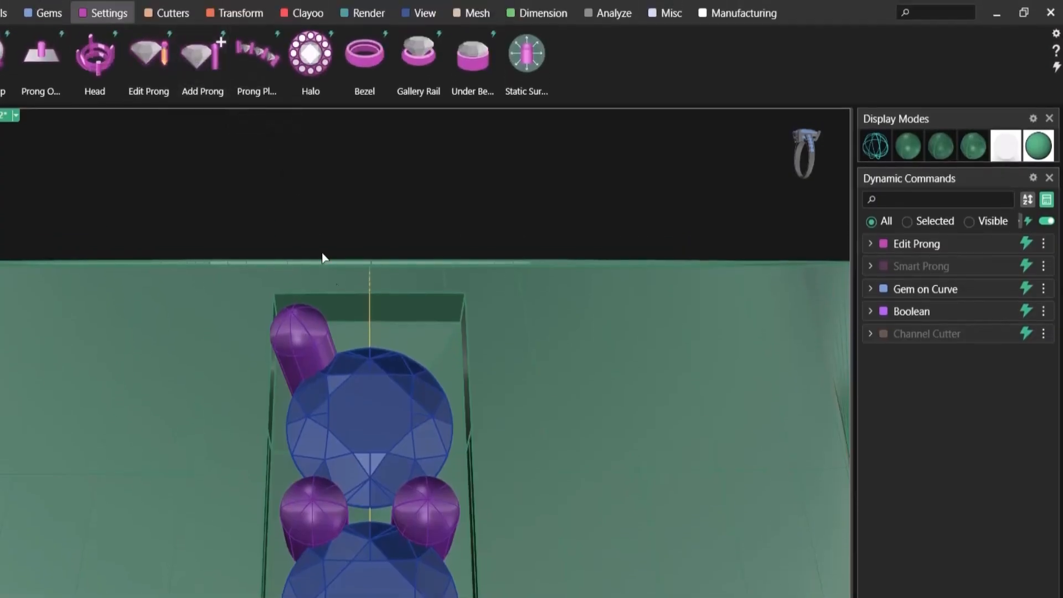
click(410, 358)
drag(287, 425, 330, 367)
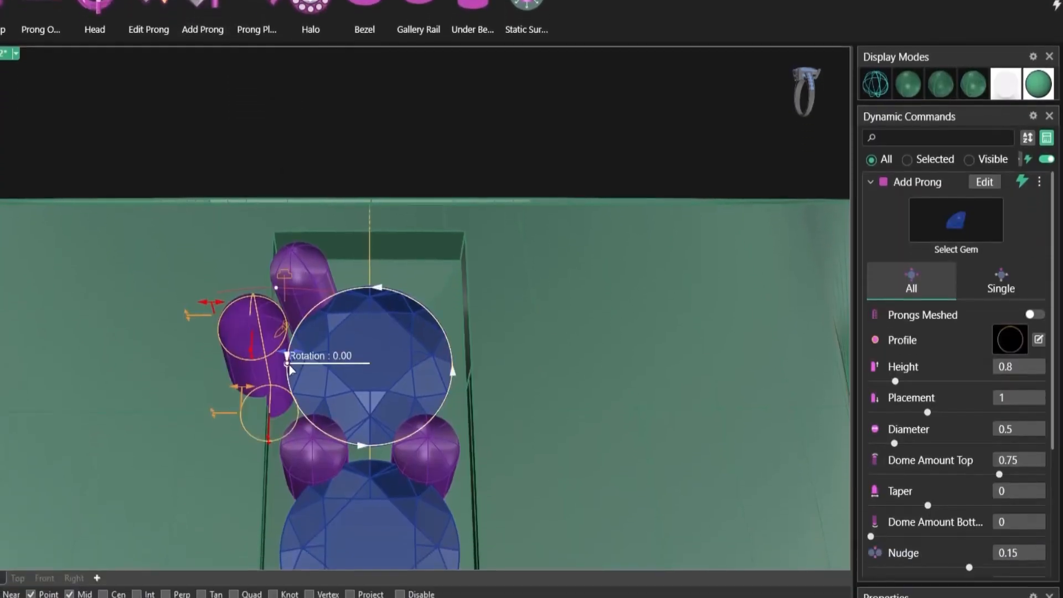
drag(330, 288, 419, 305)
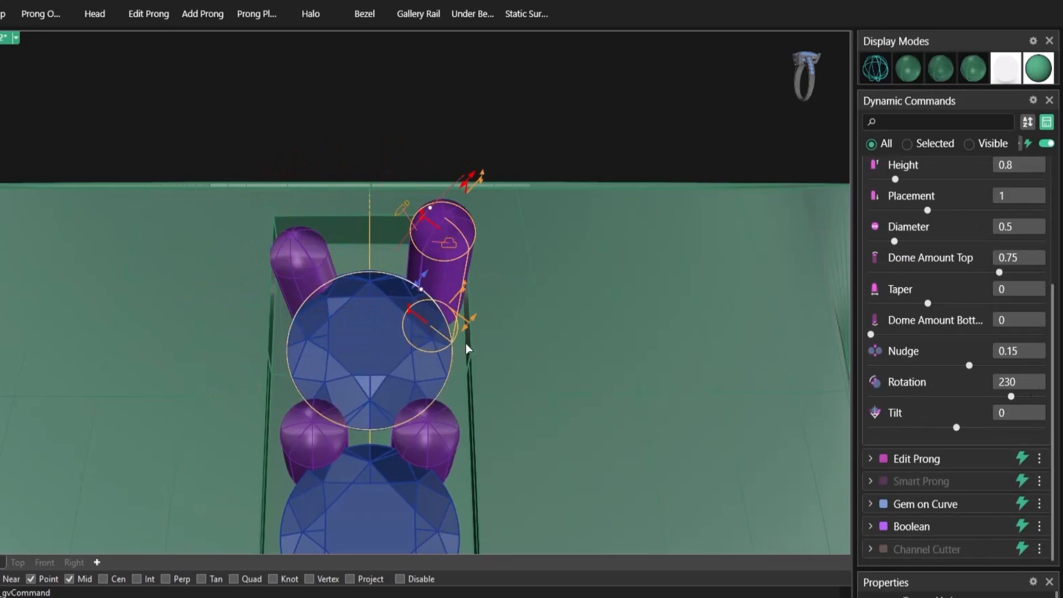
Fit the added prong with tilt -20, height 0.47 and diameter 0.49, and accept it
right_drag(468, 344, 434, 332)
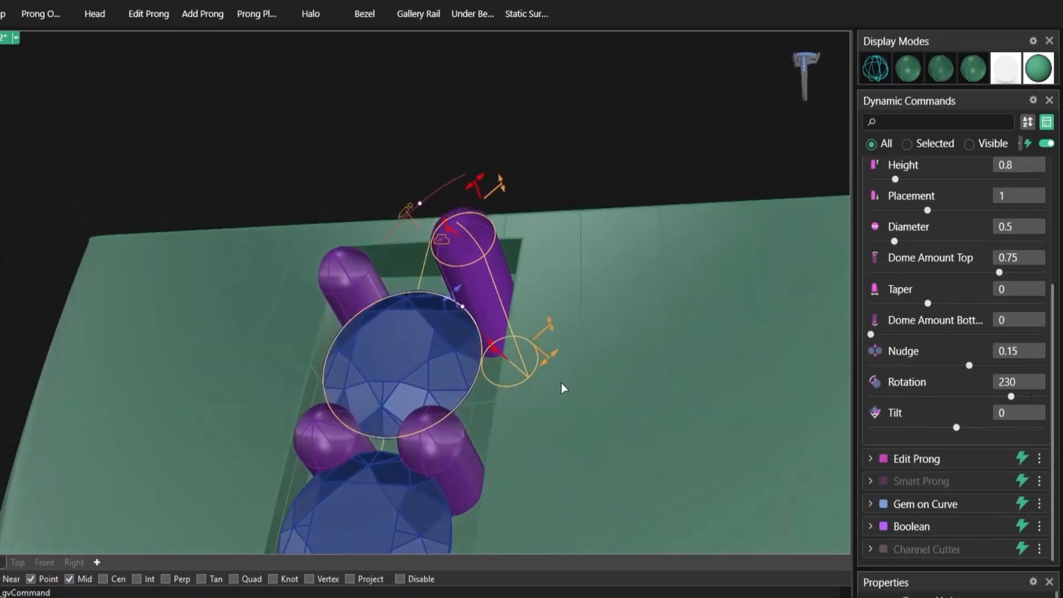
mouse_move(957, 427)
mouse_down()
mouse_move(974, 427)
mouse_move(928, 432)
mouse_move(939, 433)
mouse_up()
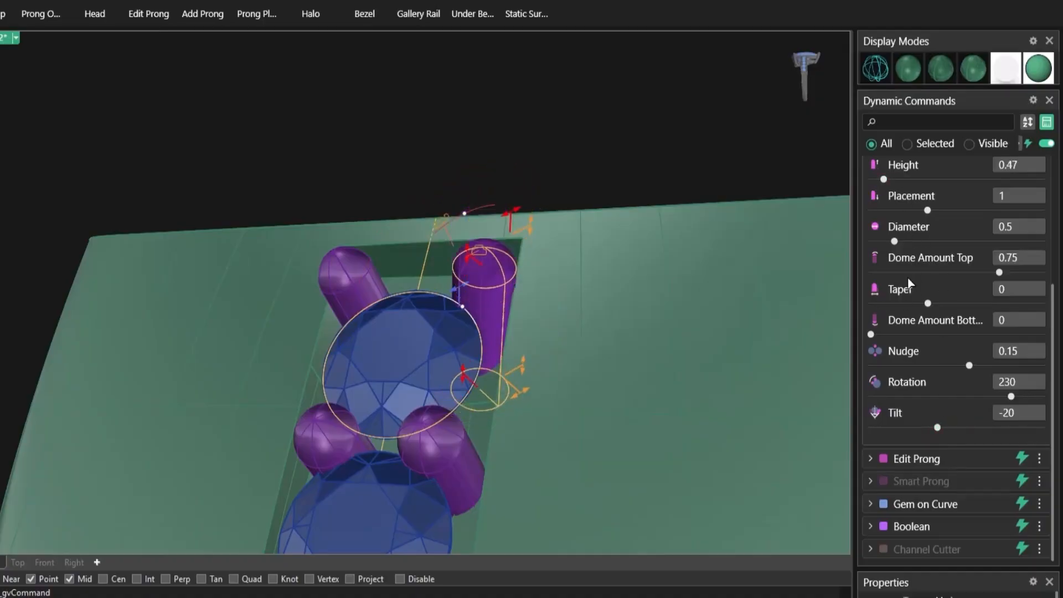
right_drag(540, 382, 572, 453)
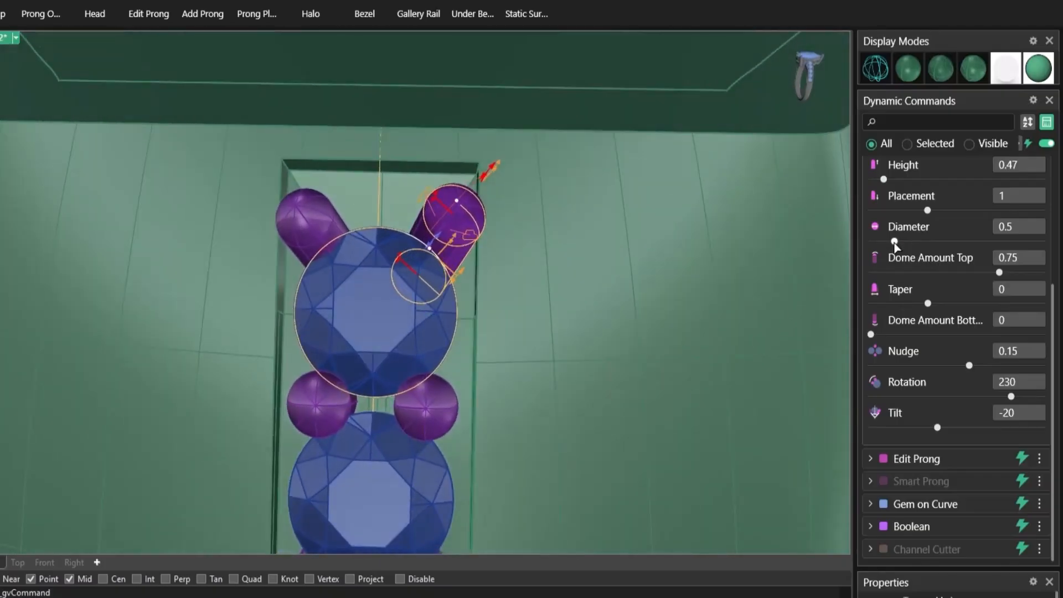
drag(894, 242, 893, 242)
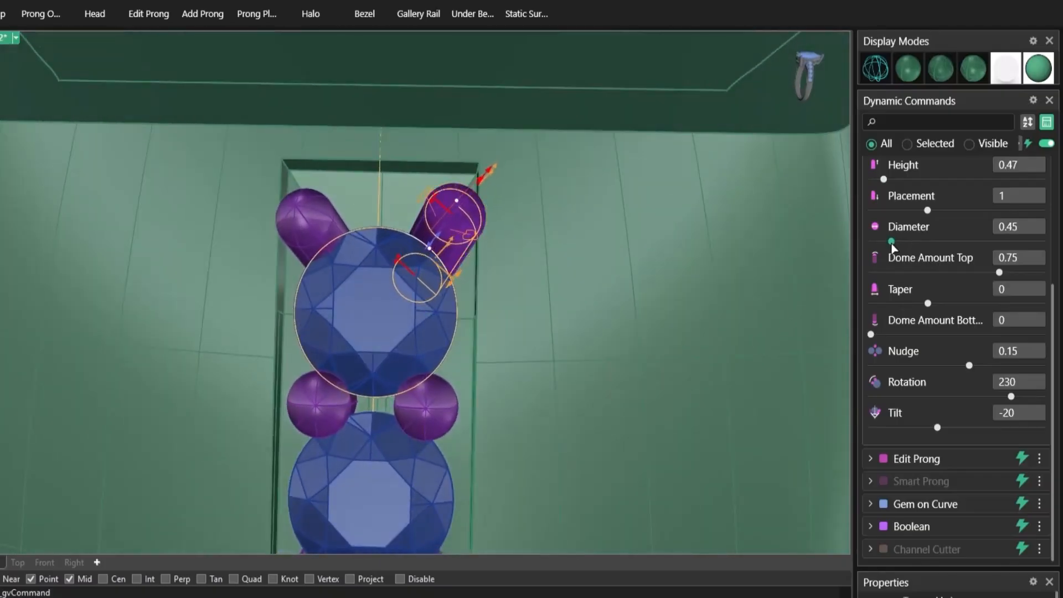
right_drag(594, 328, 475, 285)
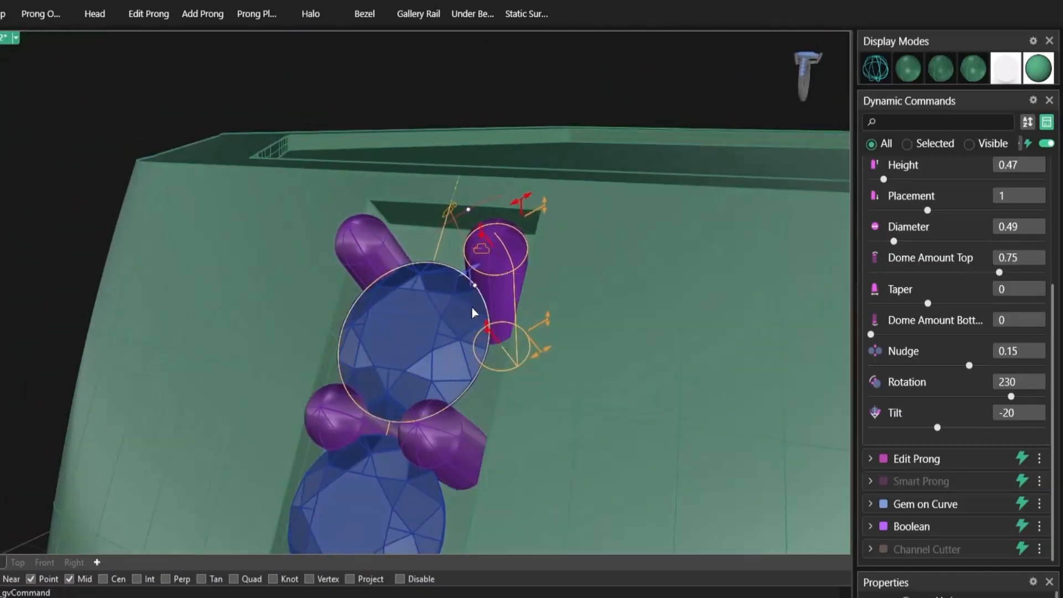
right_click(472, 286)
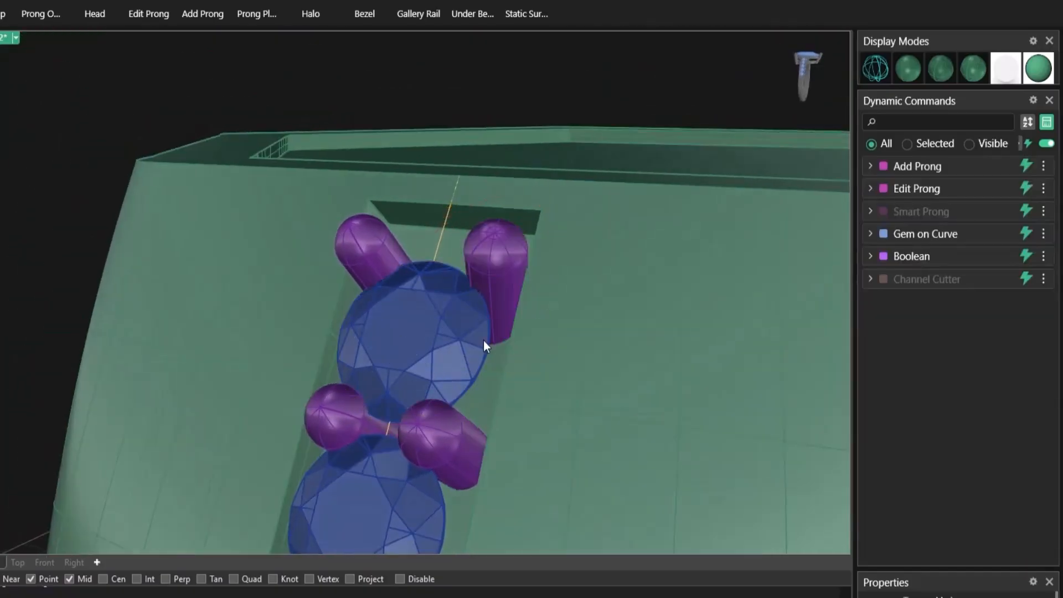
Edit several separate prongs along the gem row together, with height 0.98, diameter 0.63, nudge 0.4 and tilt -5
right_drag(483, 341, 483, 364)
scroll(484, 365, down, 7)
right_drag(497, 429, 500, 372)
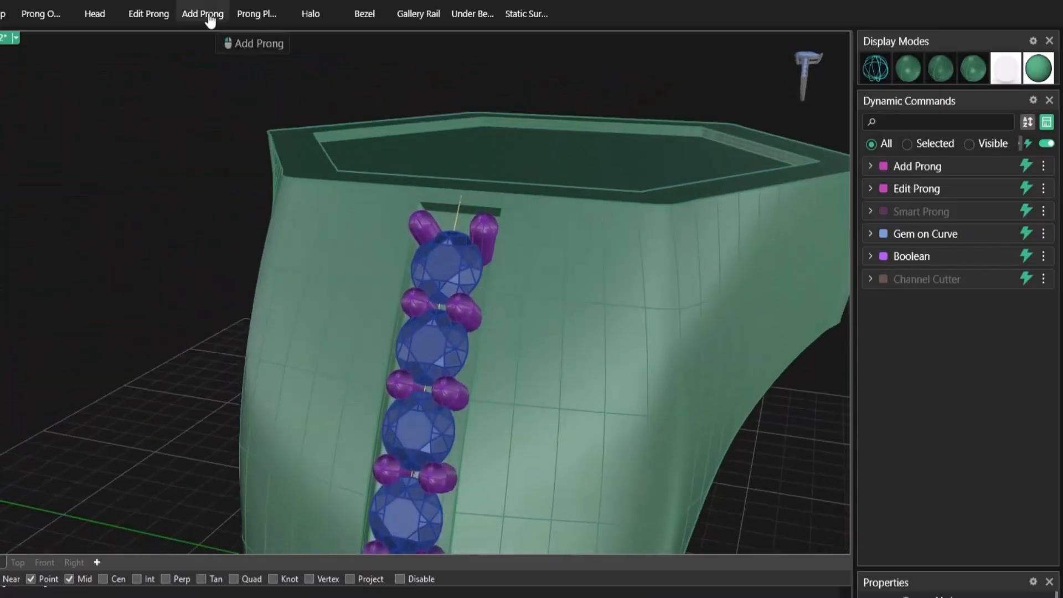
click(150, 16)
click(419, 305)
click(484, 344)
click(462, 305)
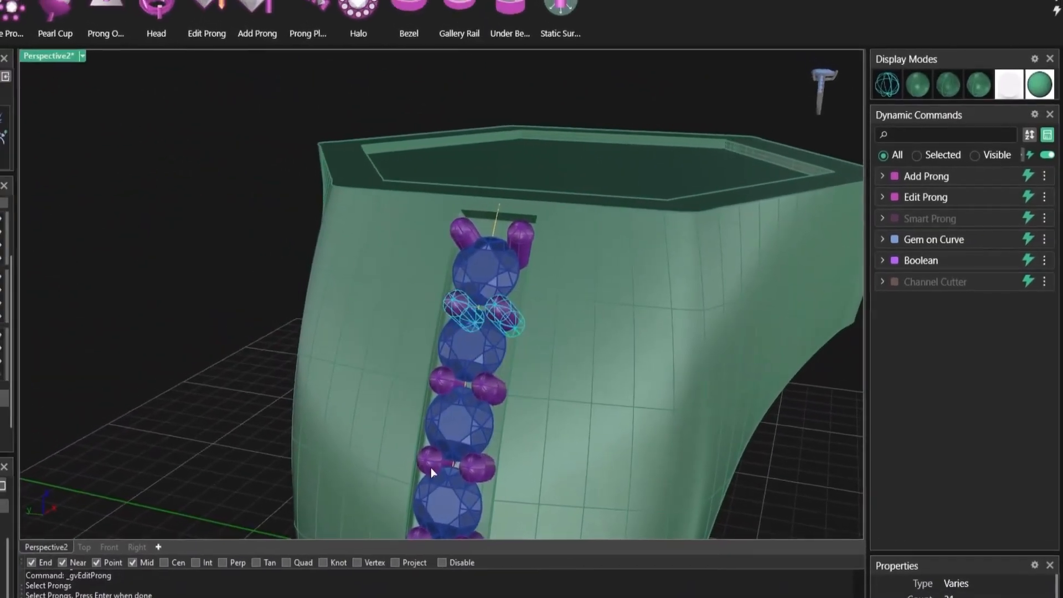
click(431, 469)
scroll(471, 466, down, 2)
right_drag(472, 466, 480, 382)
click(480, 380)
key(Return)
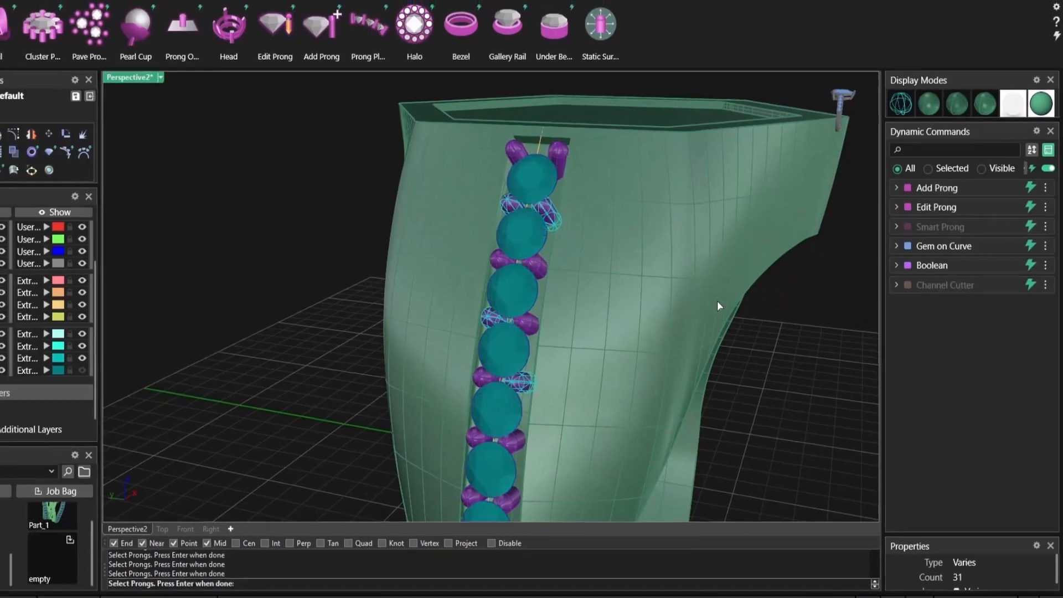
right_drag(738, 332, 545, 328)
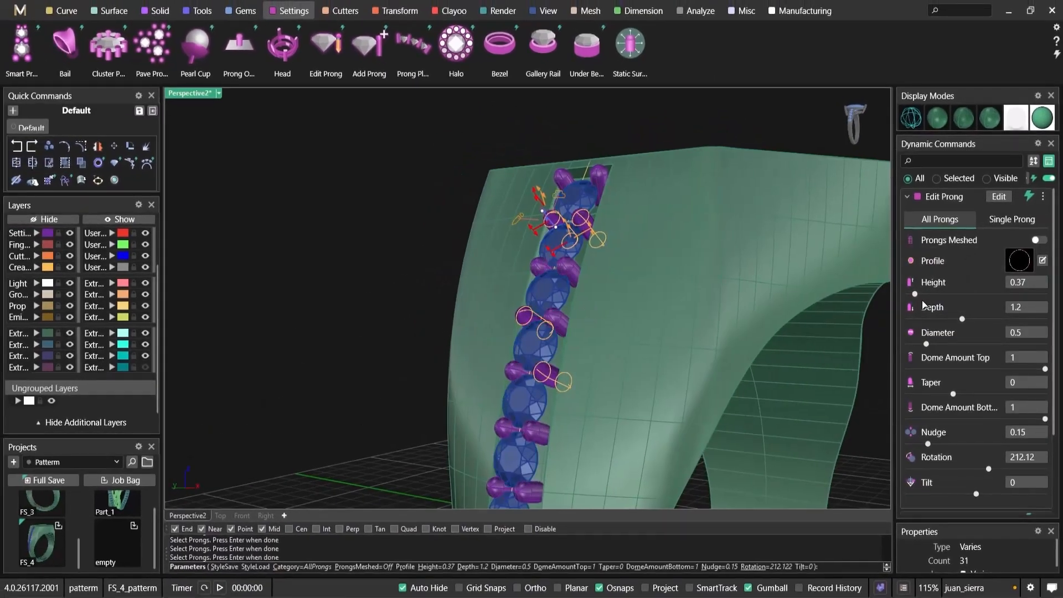
drag(927, 344, 933, 344)
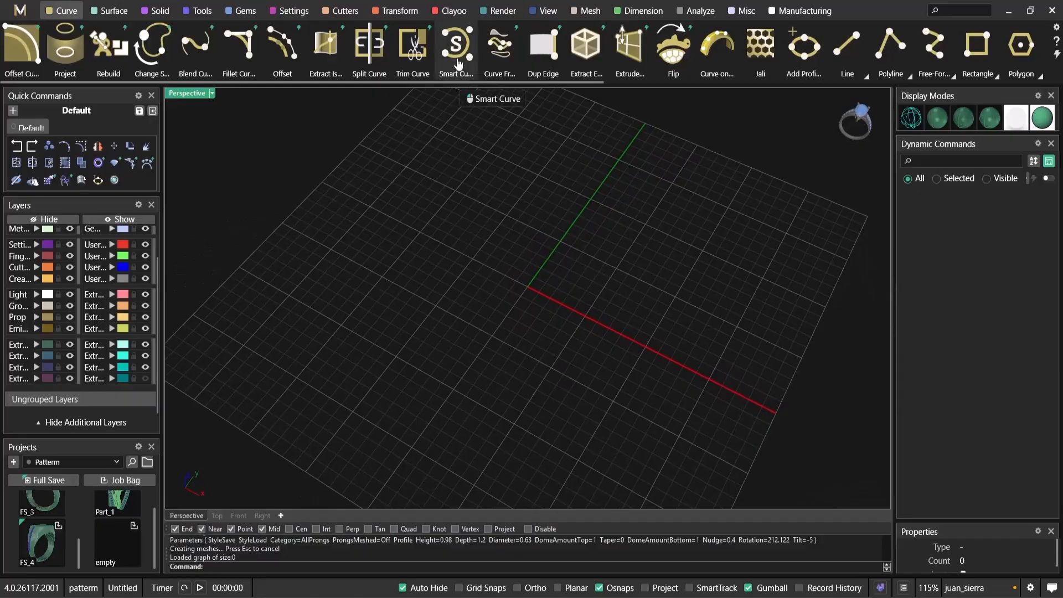
Draw a closed, asymmetric egg-shaped Smart Curve around the origin in the empty model
click(456, 60)
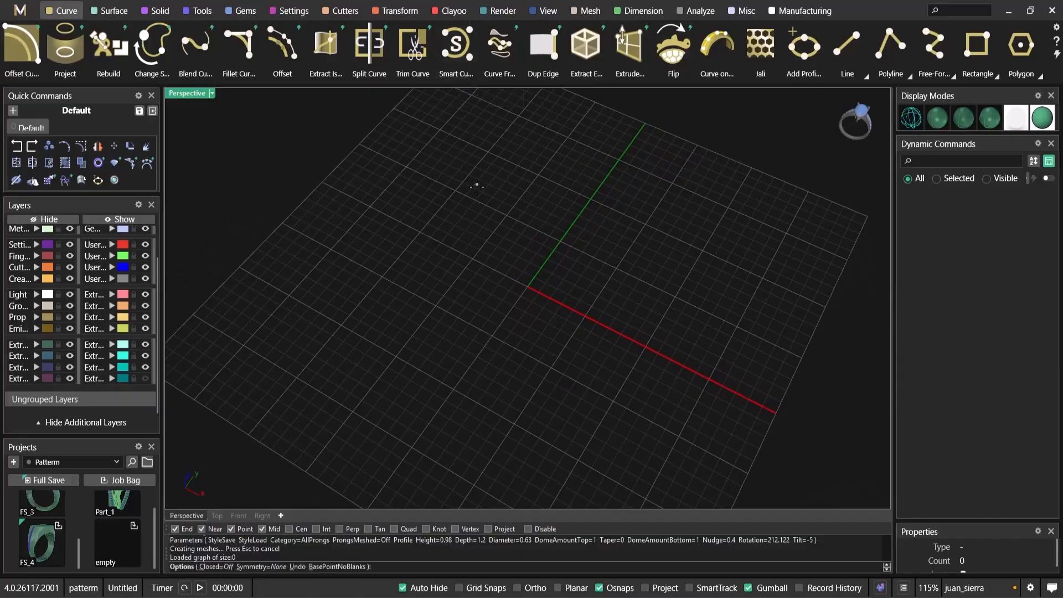
key(Escape)
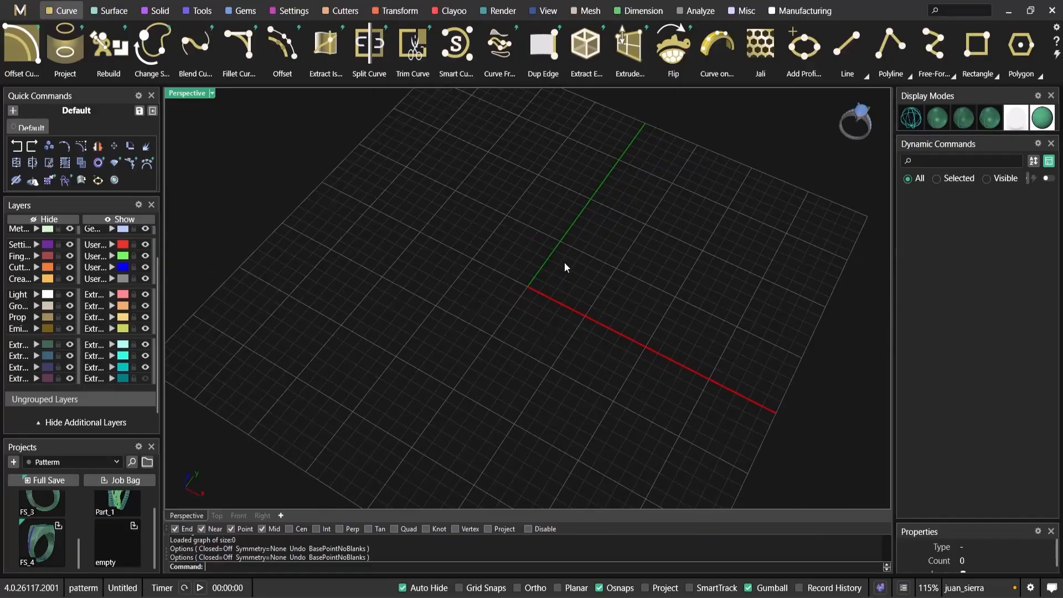
click(456, 56)
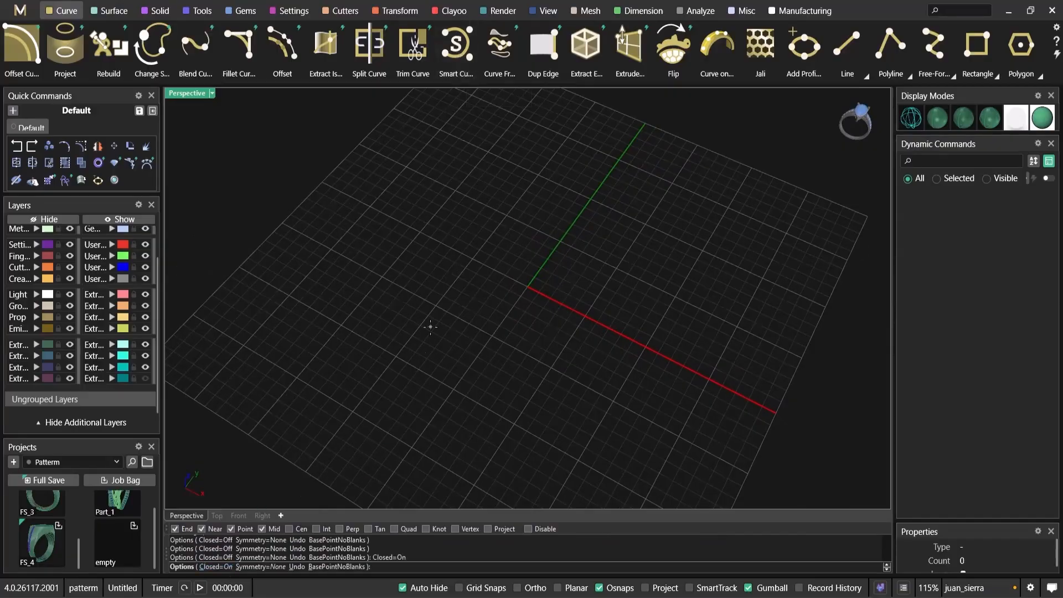
click(670, 387)
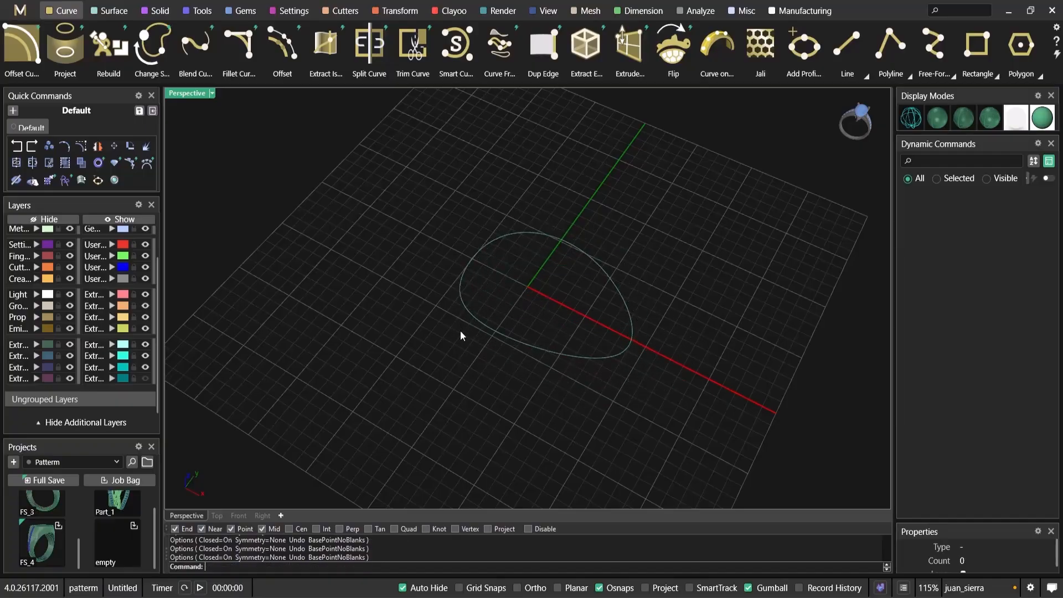
Create a custom gem from the closed egg-shaped curve with Gem Creator
right_drag(509, 327, 459, 352)
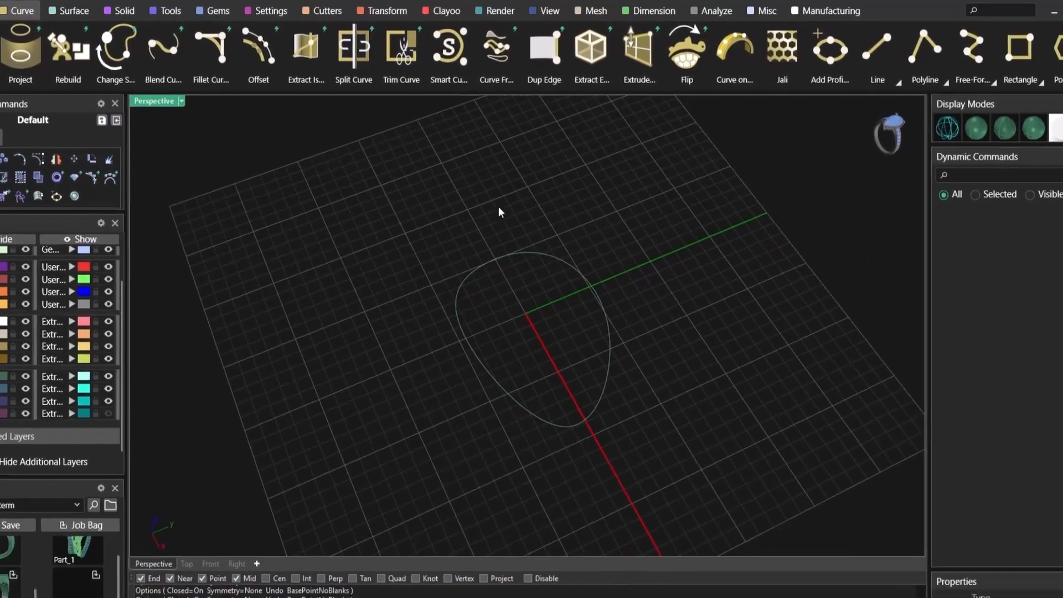
click(218, 11)
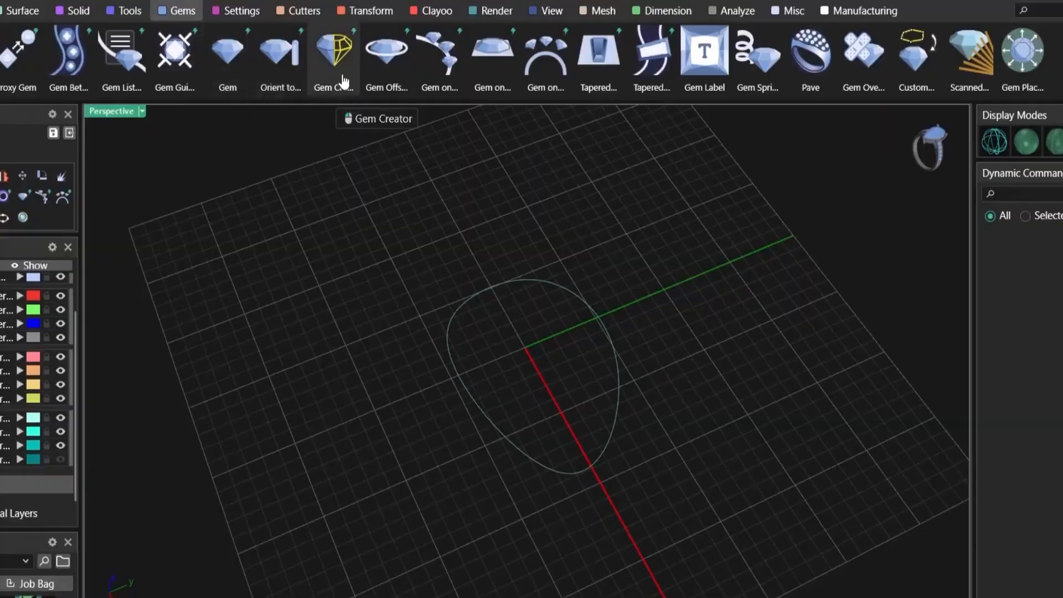
click(513, 282)
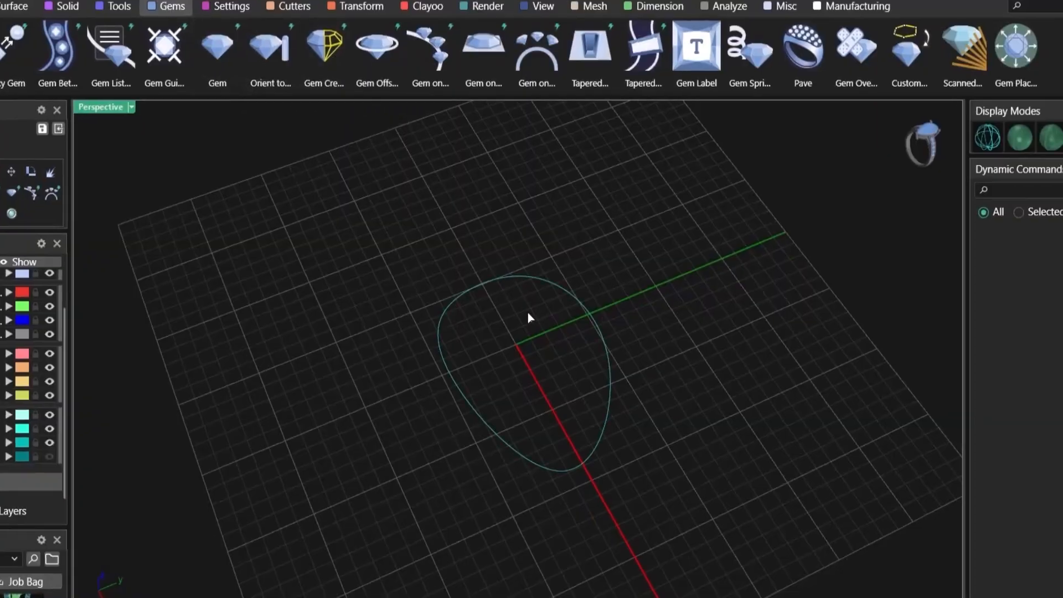
right_drag(591, 413, 410, 317)
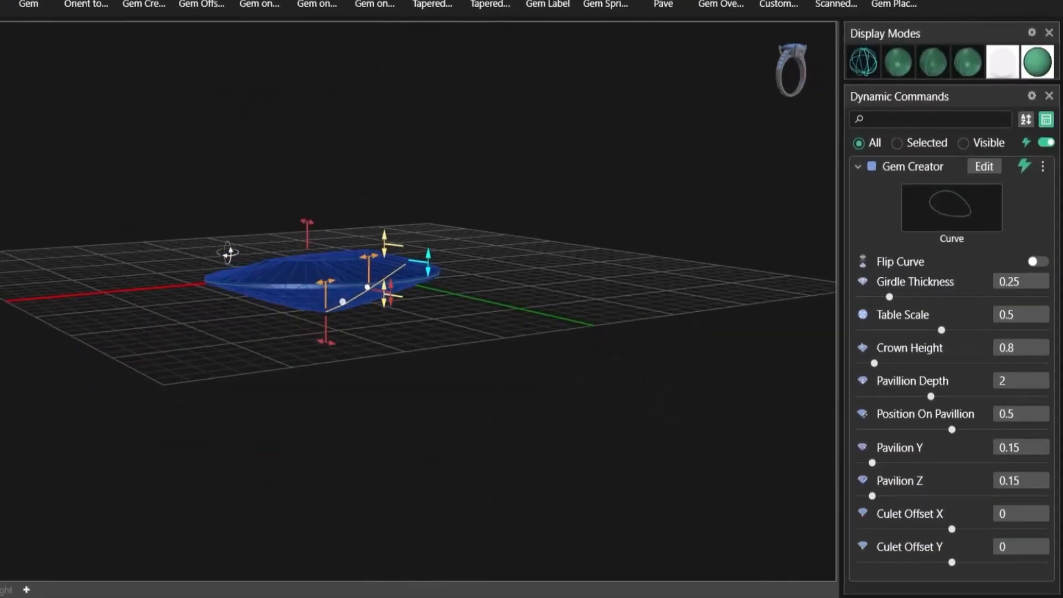
Shape the gem's upper part with crown height 1.5, table scale 0.55 and girdle thickness 1
right_drag(228, 253, 354, 277)
scroll(353, 277, up, 5)
mouse_move(377, 179)
mouse_down()
mouse_move(379, 136)
mouse_move(377, 160)
mouse_up()
mouse_move(278, 169)
mouse_down()
mouse_move(289, 178)
mouse_move(262, 167)
mouse_up()
drag(427, 211, 430, 165)
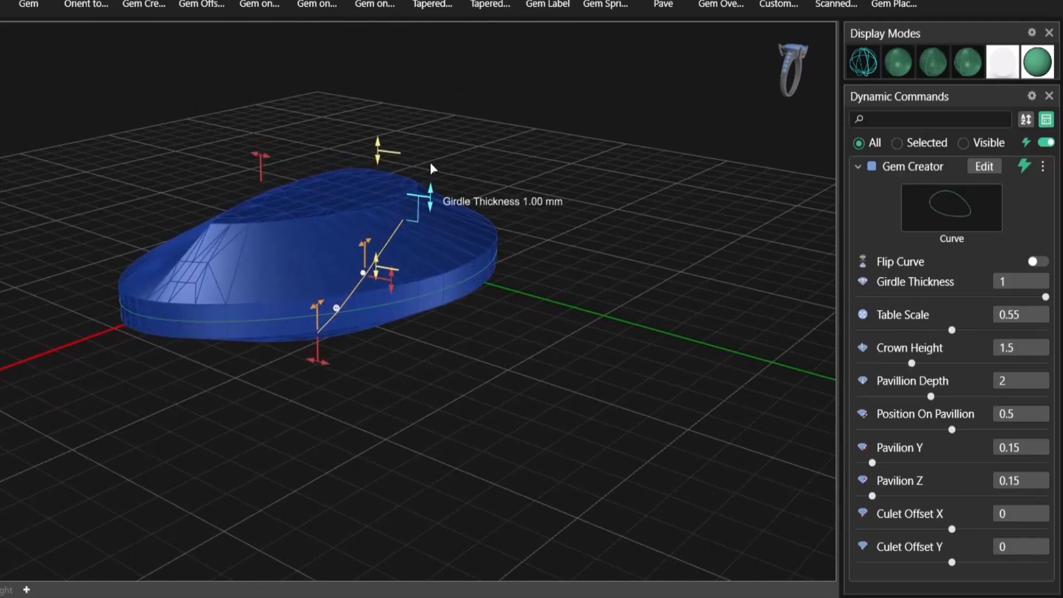
Shift the gem's culet off-center with offset Y -0.15 and offset X 0.23
right_drag(436, 311, 314, 332)
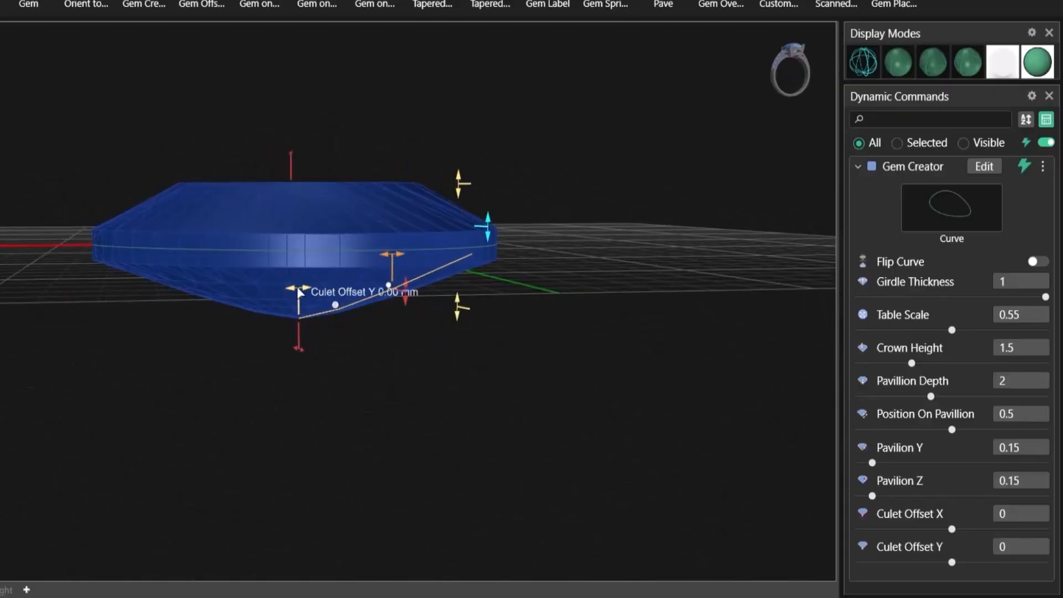
mouse_move(298, 288)
mouse_down()
mouse_move(330, 288)
mouse_move(294, 289)
mouse_up()
right_drag(299, 349, 310, 355)
mouse_move(310, 354)
mouse_down()
mouse_move(332, 364)
mouse_move(302, 349)
mouse_up()
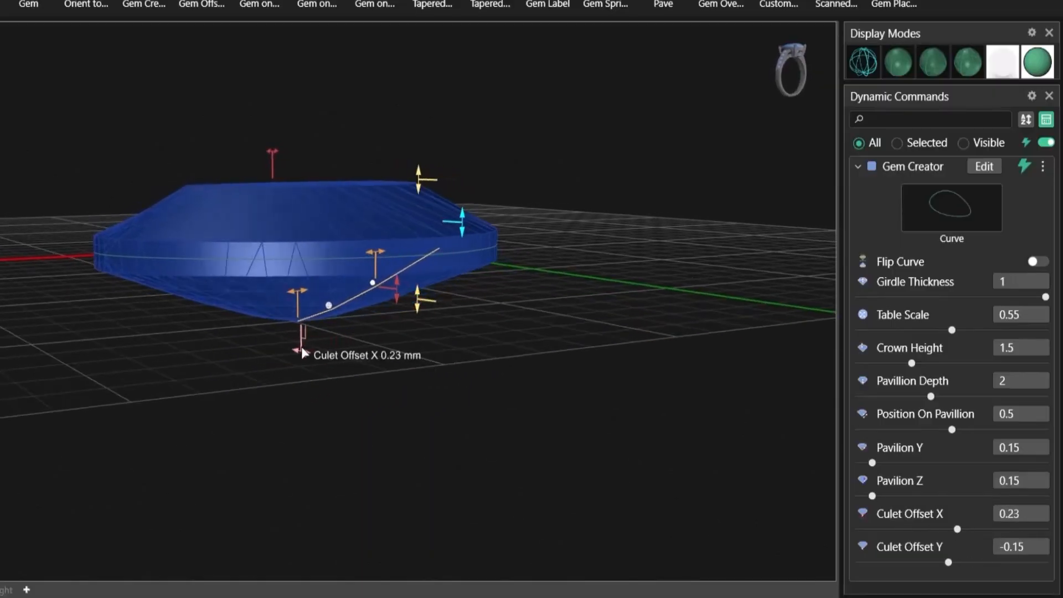
Deepen the gem's pavilion to 3.75 and bulge its profile with pavilion Y 0.96 and Z 0.61
right_drag(302, 347, 451, 304)
drag(450, 304, 451, 357)
right_drag(451, 357, 327, 345)
drag(400, 301, 401, 335)
mouse_move(402, 292)
mouse_down()
mouse_move(439, 289)
mouse_move(418, 294)
mouse_up()
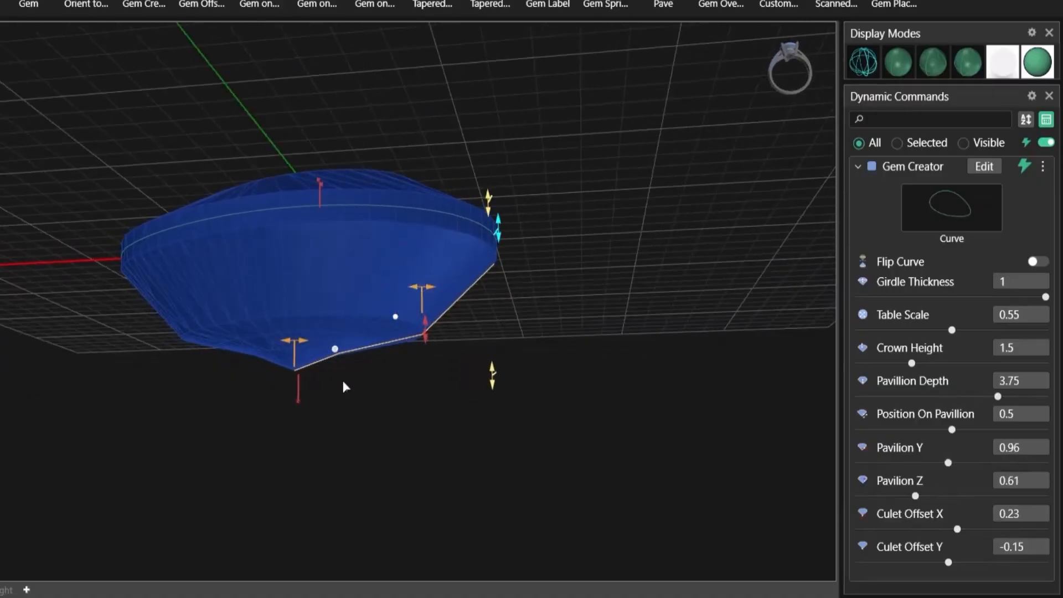
Refine and accept the gem with pavilion depth 3.05, position on pavilion 0.721, pavilion Y and Z 0.15, girdle thickness 0.8 and table scale 0.5
right_drag(347, 317, 373, 410)
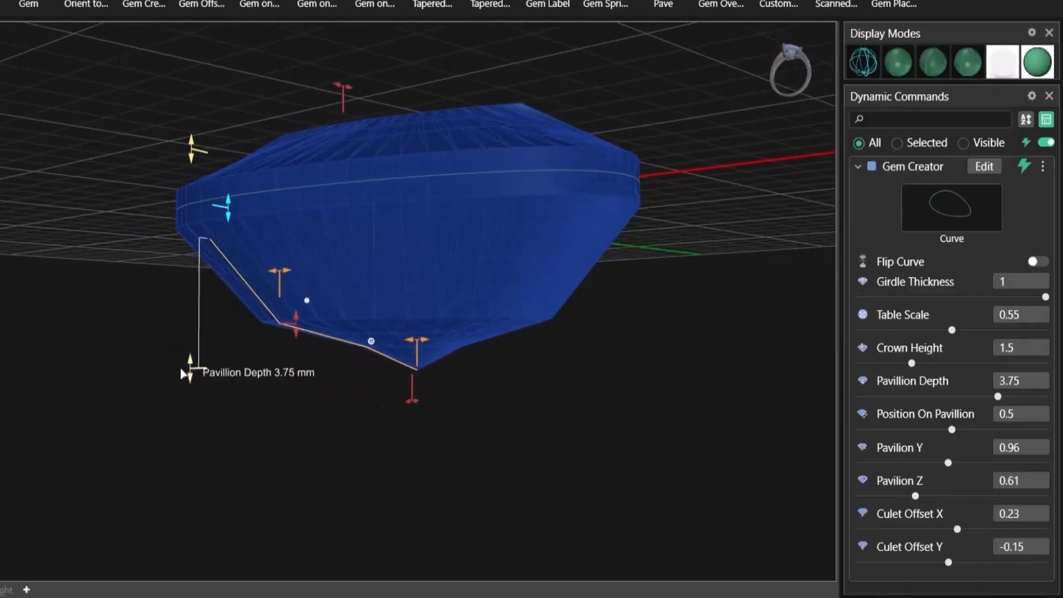
drag(183, 374, 190, 342)
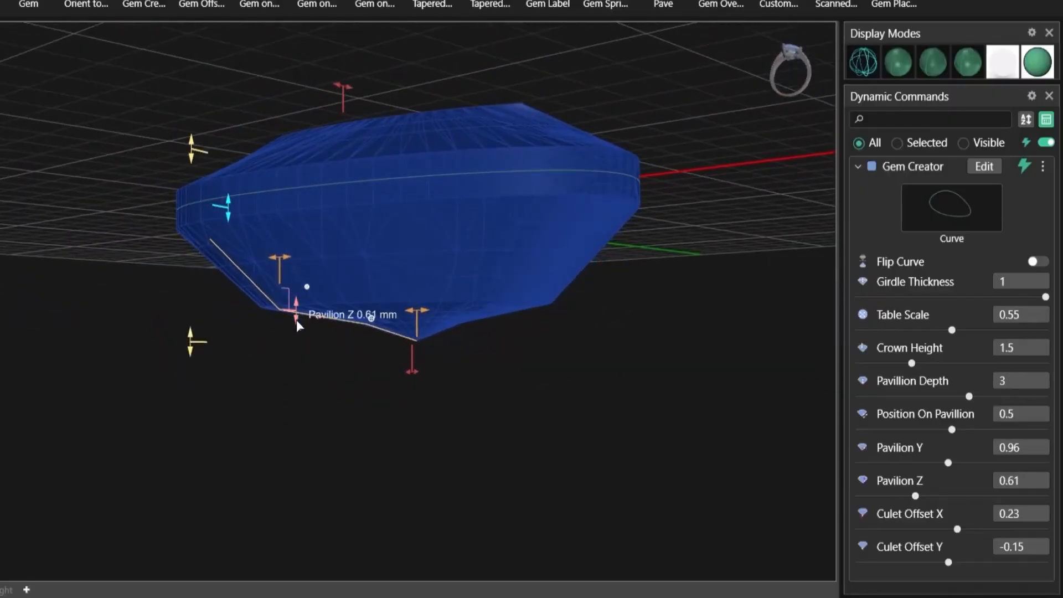
drag(297, 320, 291, 320)
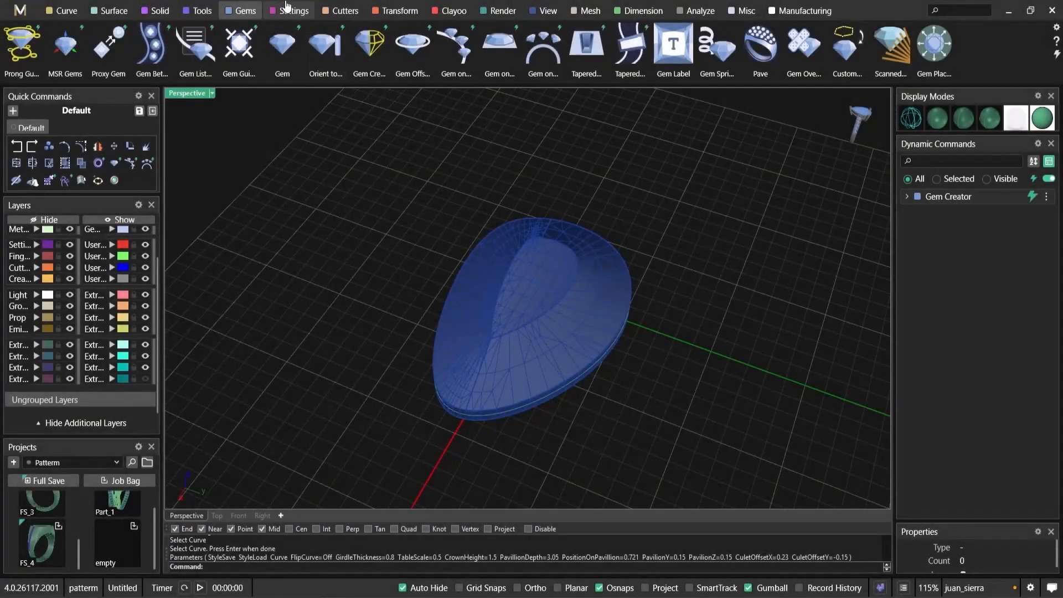
Build a bezel around the custom teardrop gem
click(288, 9)
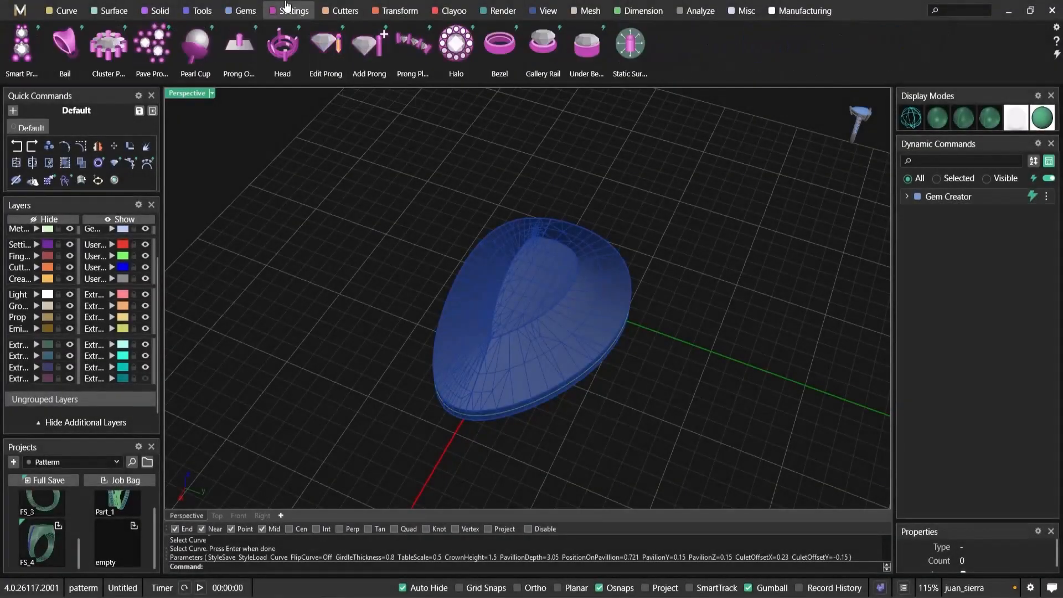
click(509, 57)
click(521, 290)
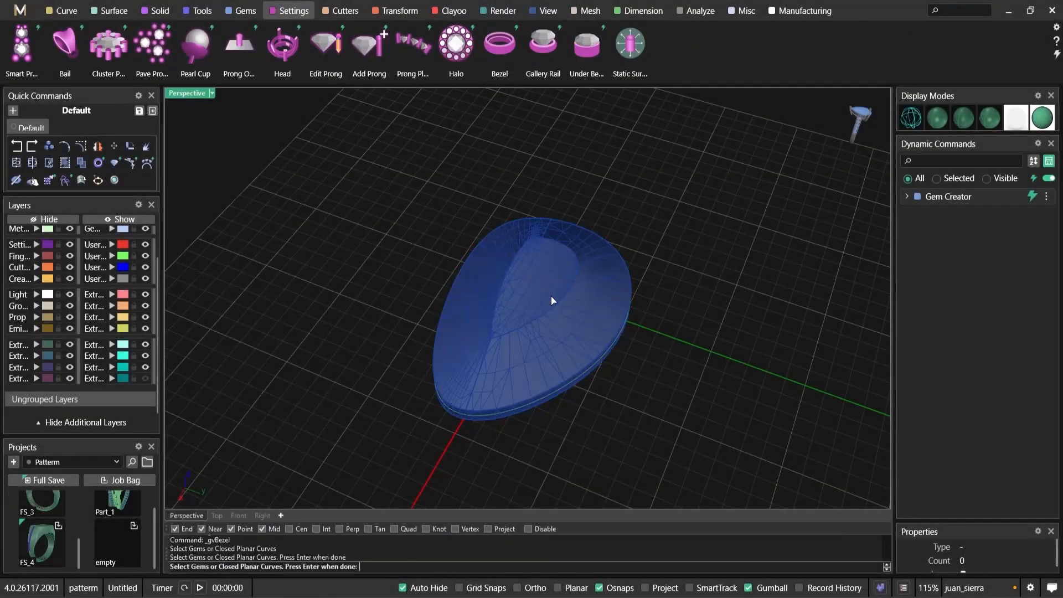
key(Return)
scroll(547, 374, down, 5)
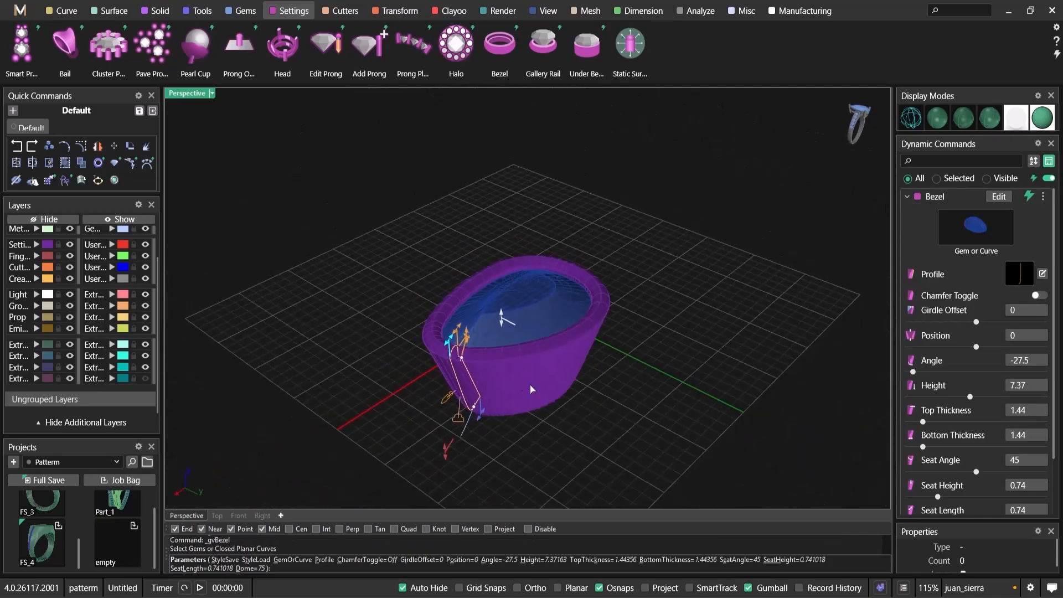
Reduce the teardrop gem bezel's height to 4.5 mm
right_drag(515, 323, 497, 312)
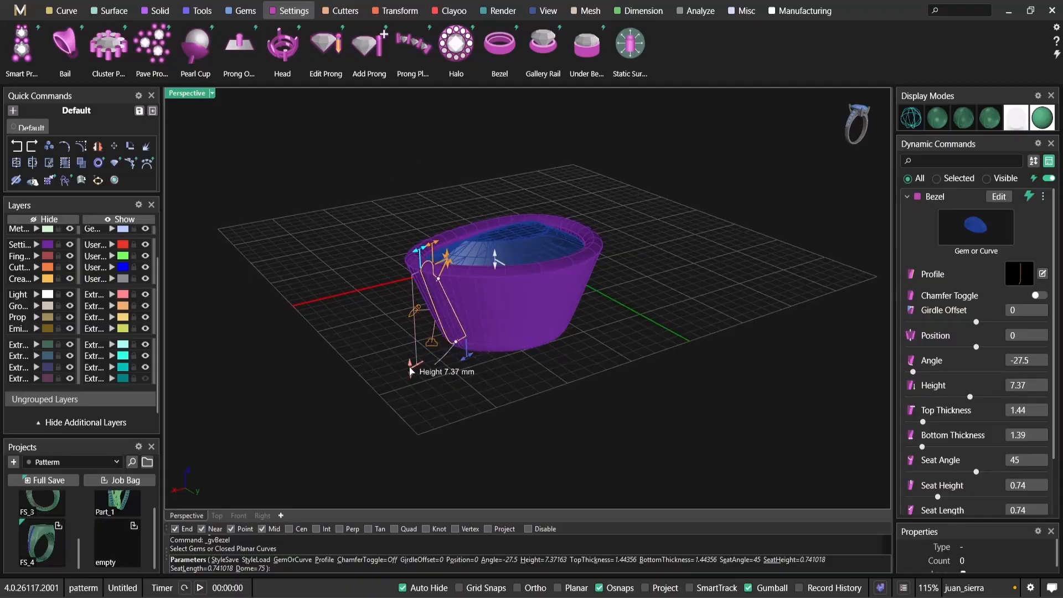
drag(411, 371, 411, 339)
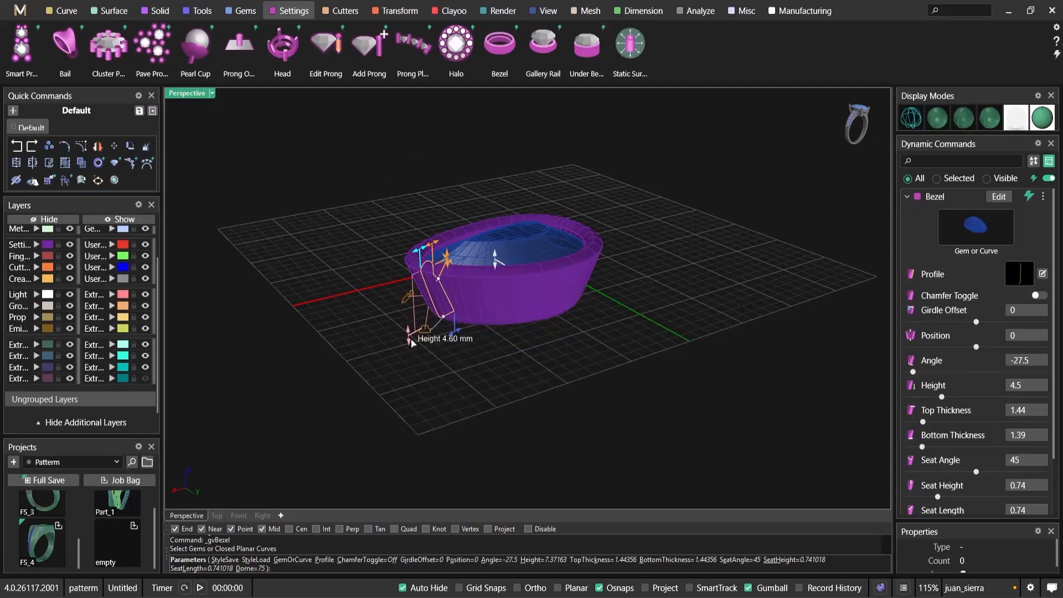
right_drag(501, 350, 546, 358)
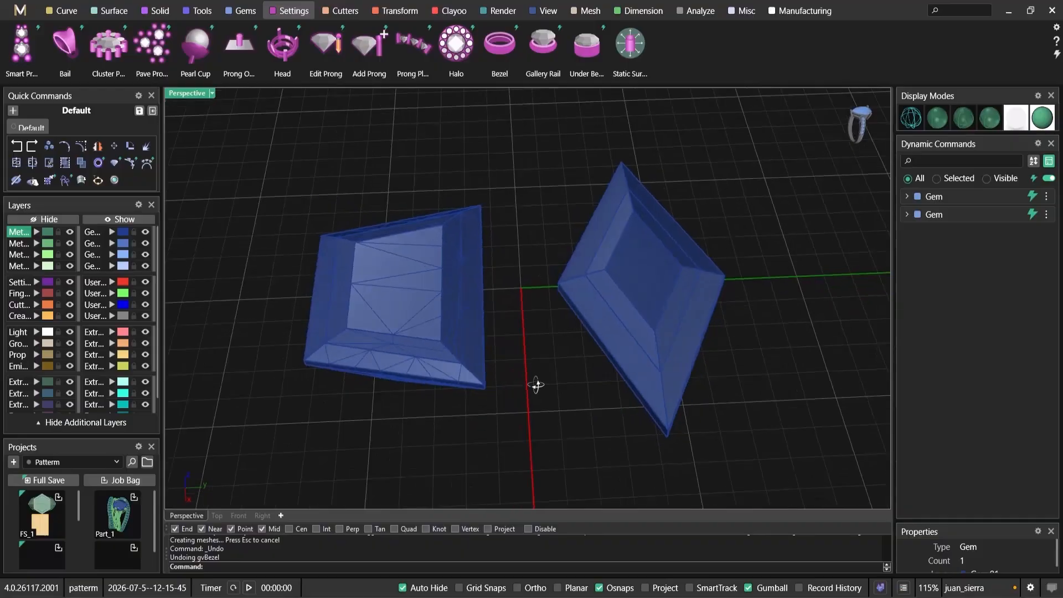
Open the lozenge gem for editing and unlock its individual dimensions
right_drag(536, 384, 594, 364)
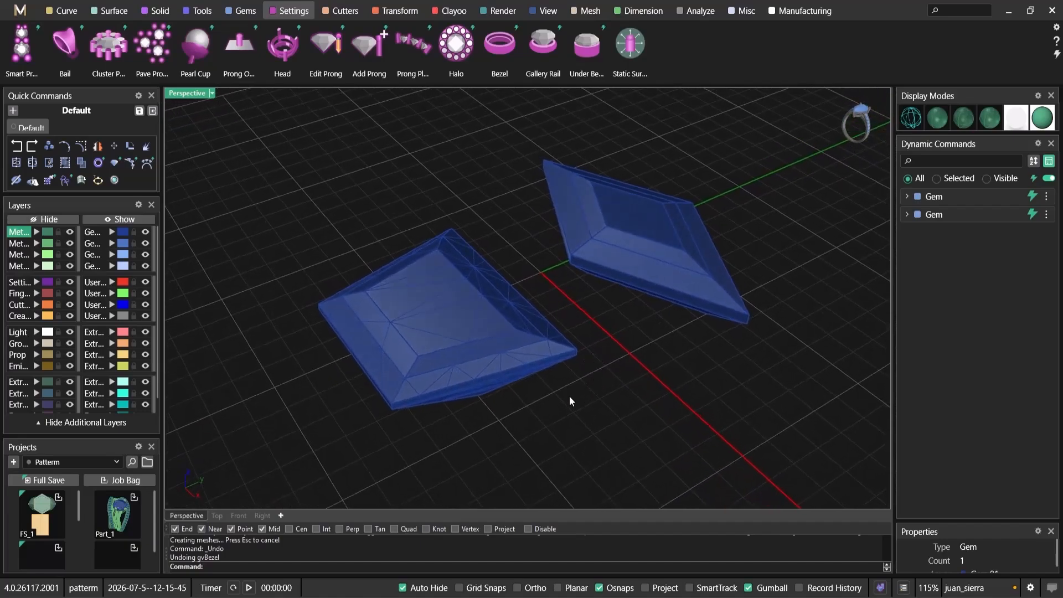
click(503, 340)
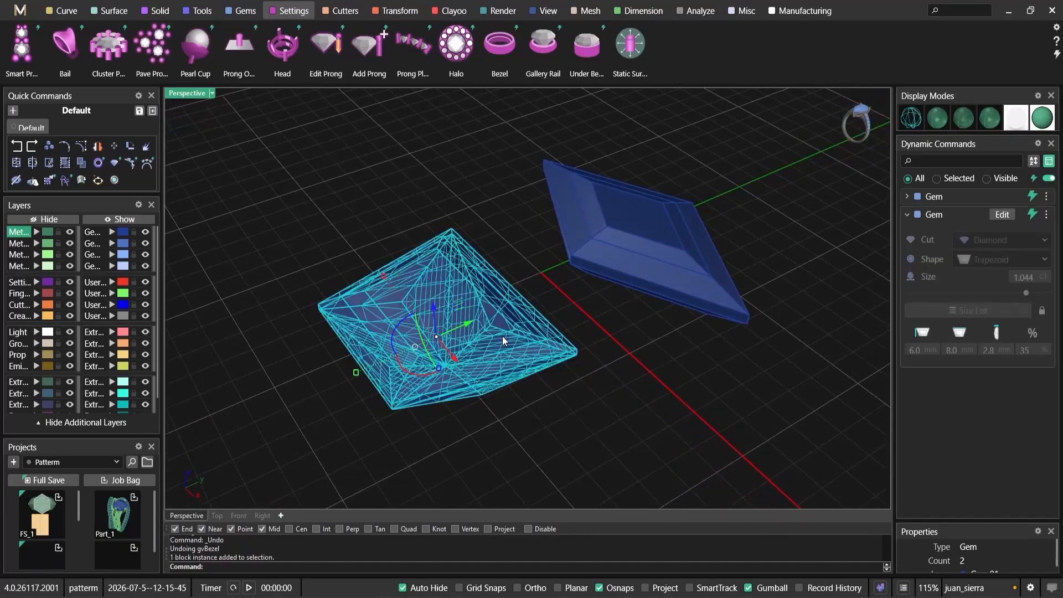
click(658, 271)
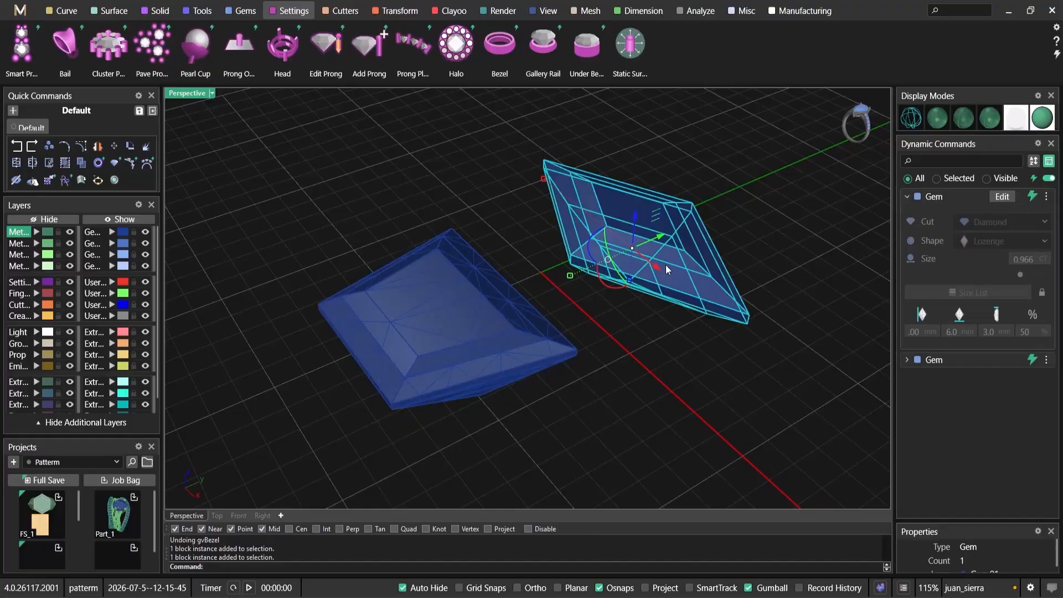
scroll(680, 257, up, 5)
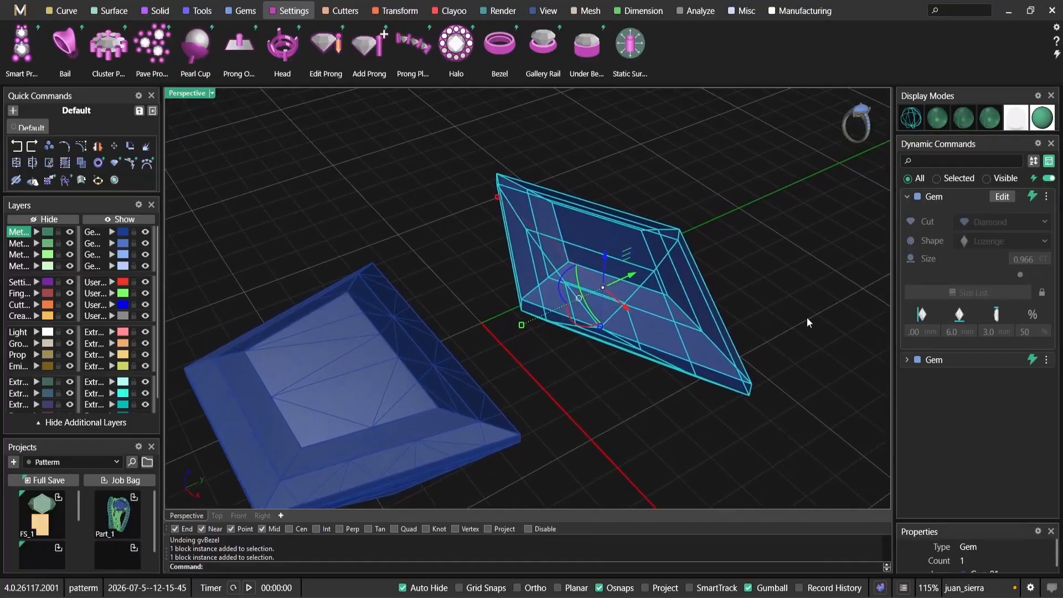
click(1001, 198)
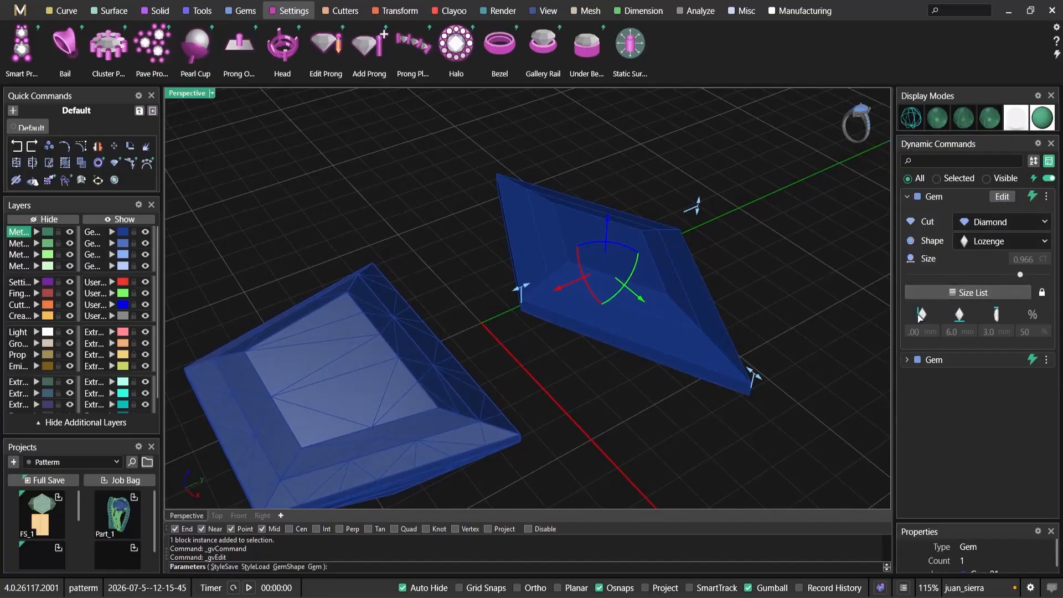
click(1042, 295)
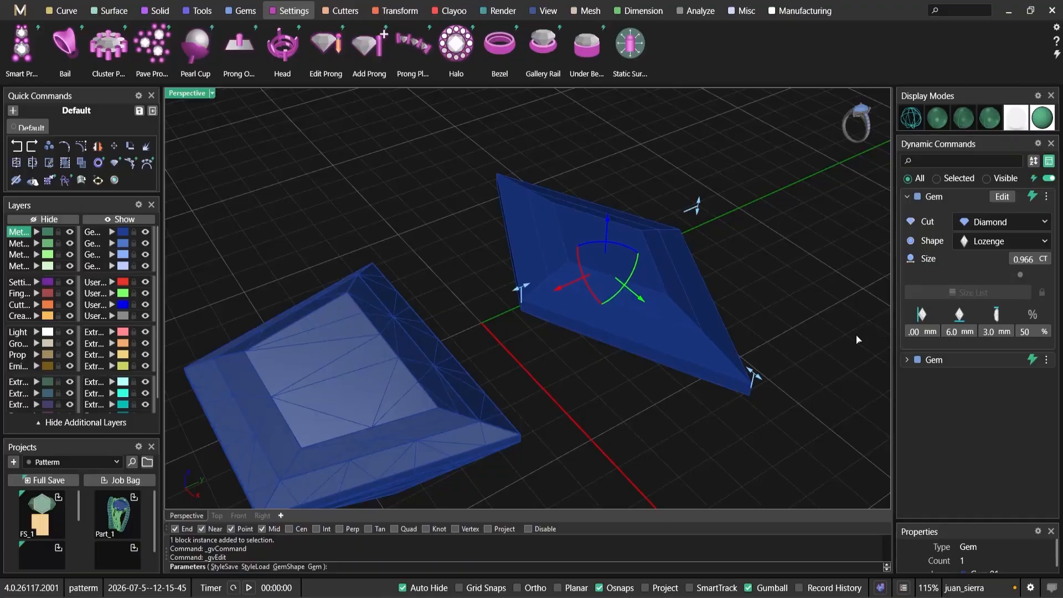
Reshape the lozenge gem asymmetrically to dimensions of 6.4 mm and 2.9 mm with a 46.28 % proportion, and accept it
drag(522, 290, 509, 295)
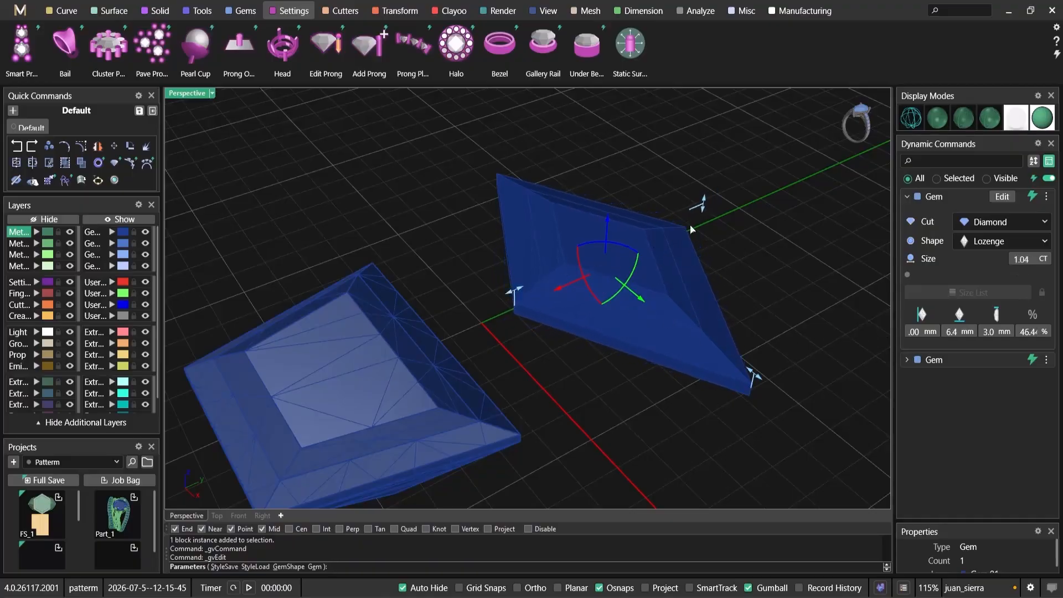
drag(705, 198, 709, 204)
drag(765, 379, 751, 361)
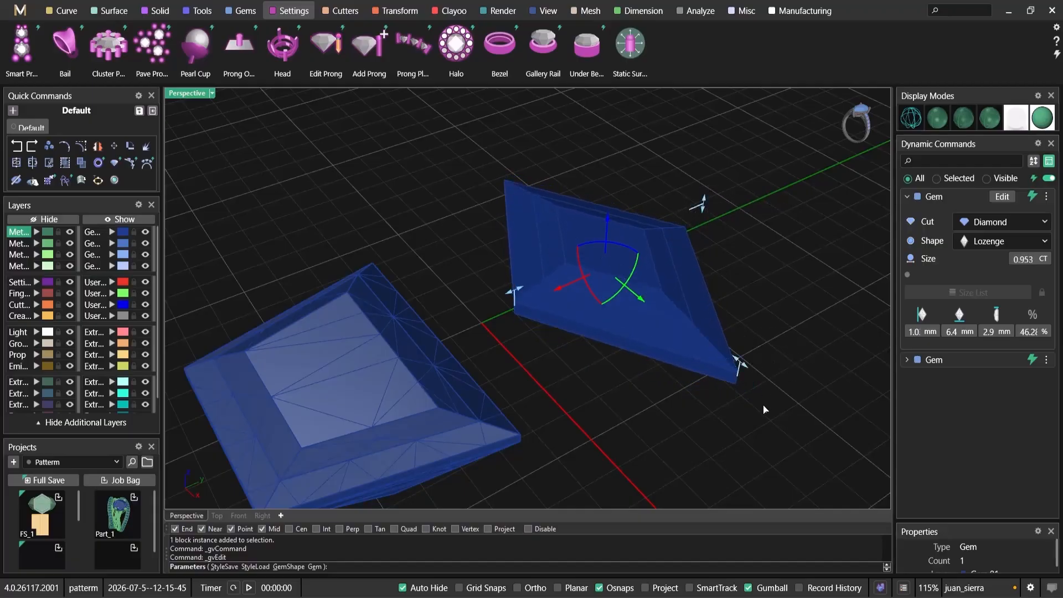
right_drag(763, 406, 642, 424)
right_click(641, 426)
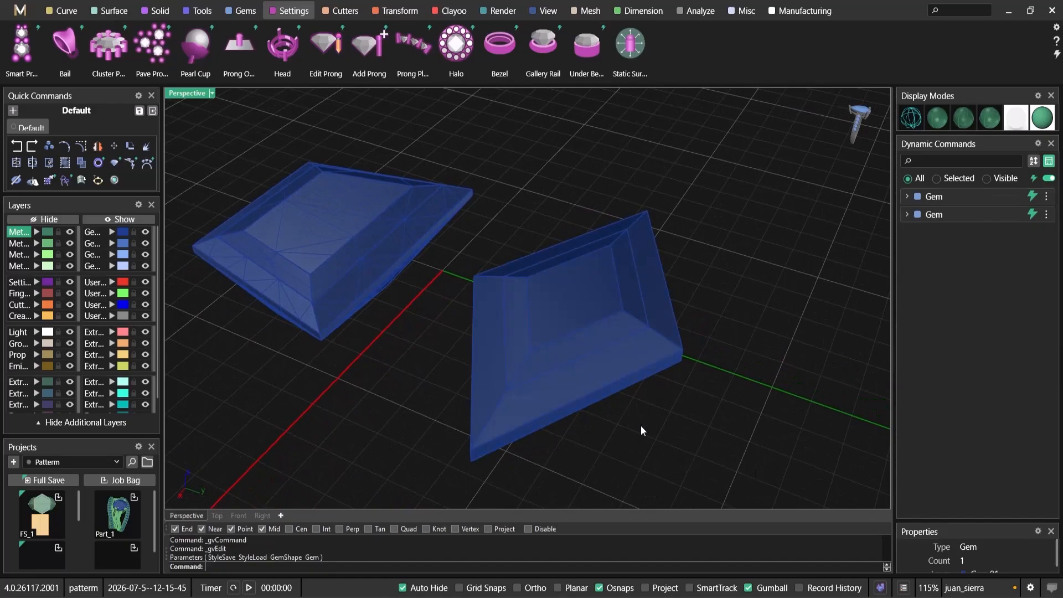
Build a bezel around the reshaped lozenge gem with a height of 3.4 mm and an adjusted girdle offset
scroll(640, 426, down, 4)
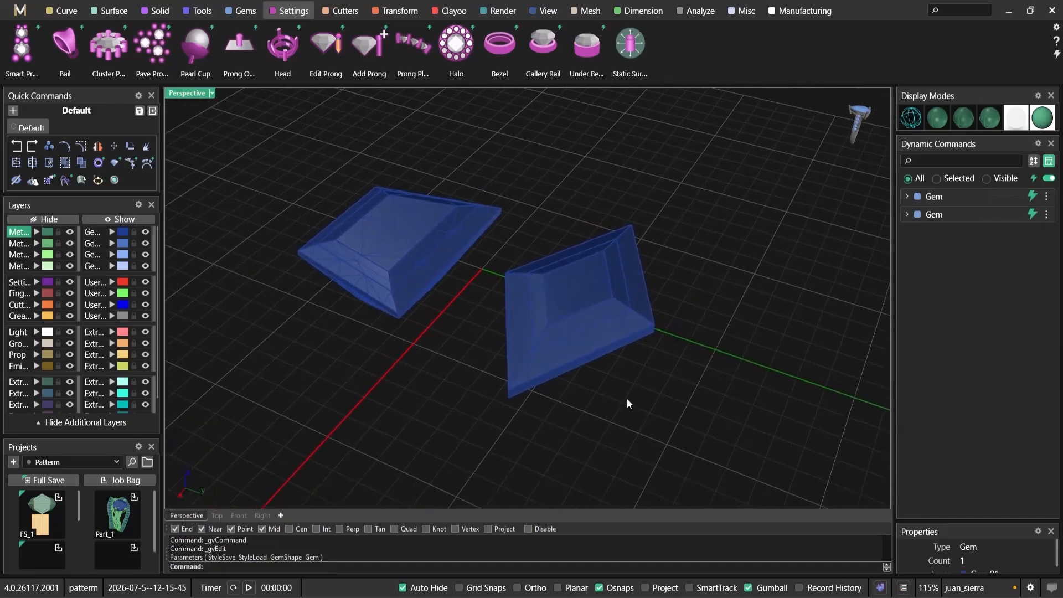
click(609, 326)
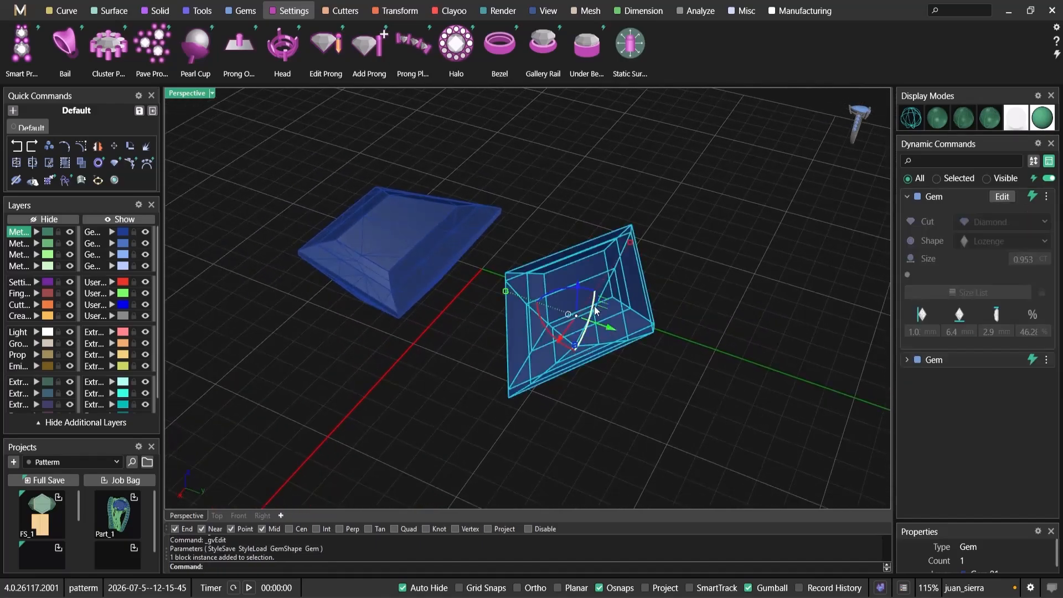
click(500, 45)
right_drag(588, 289, 650, 339)
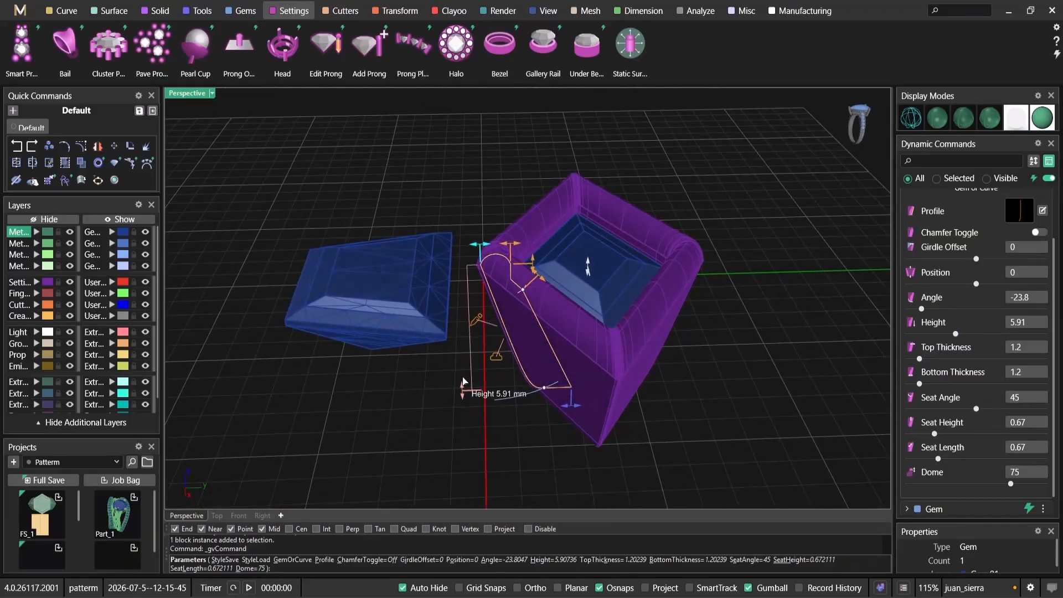
drag(464, 380, 464, 343)
right_drag(509, 373, 564, 377)
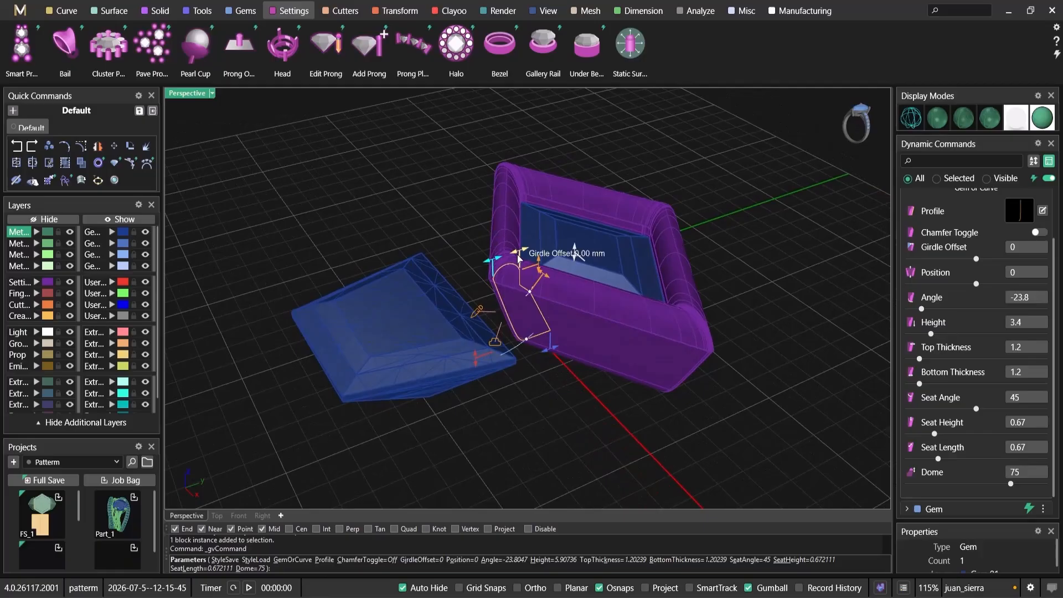
mouse_move(519, 257)
mouse_down()
mouse_move(510, 263)
mouse_move(527, 259)
mouse_up()
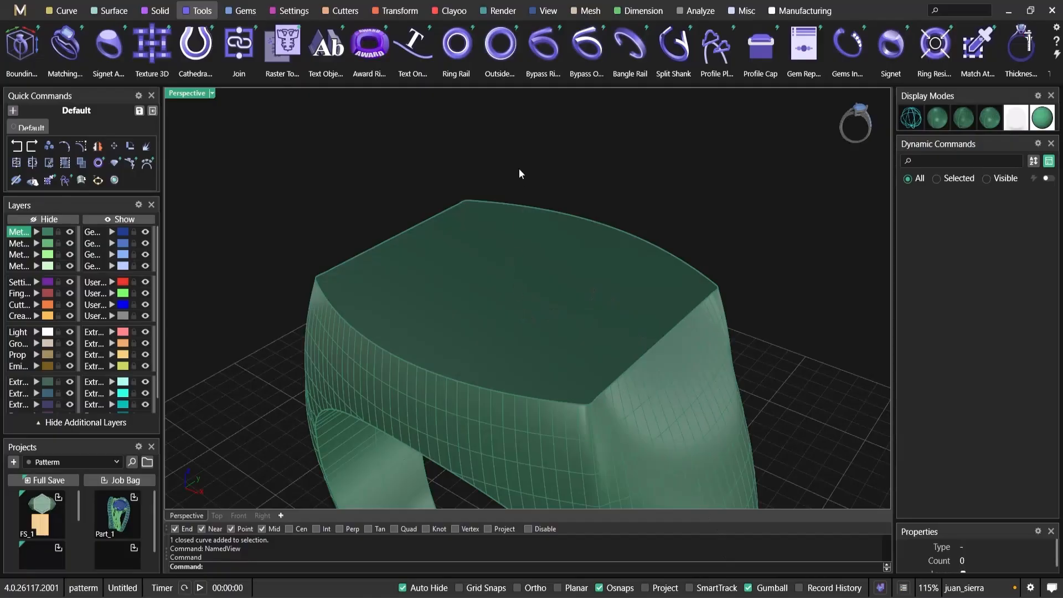
Build an award ring top on the signet ring from its top profile with Award Ring Builder
click(487, 227)
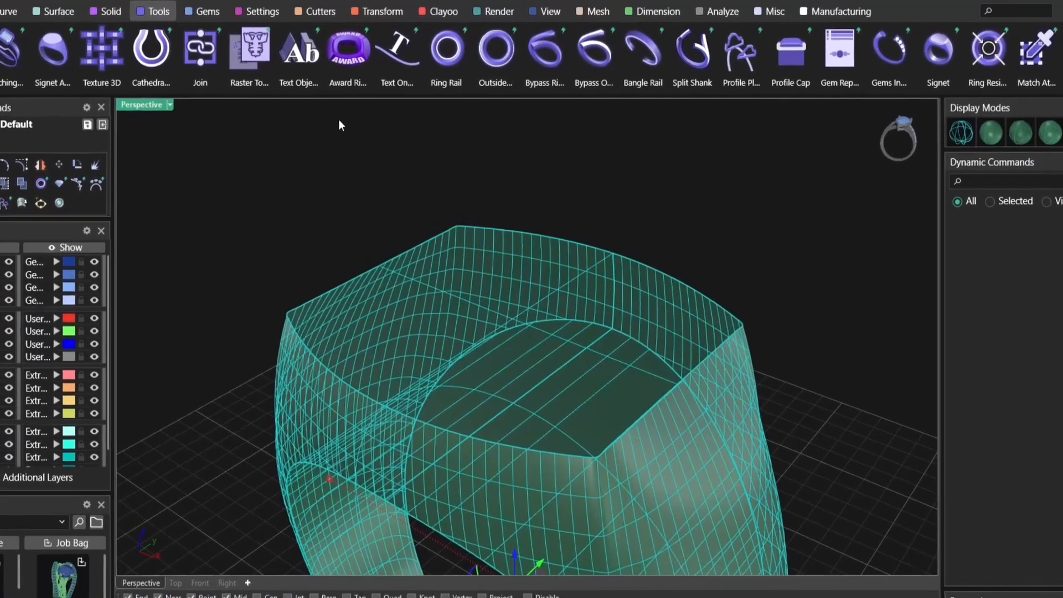
click(357, 47)
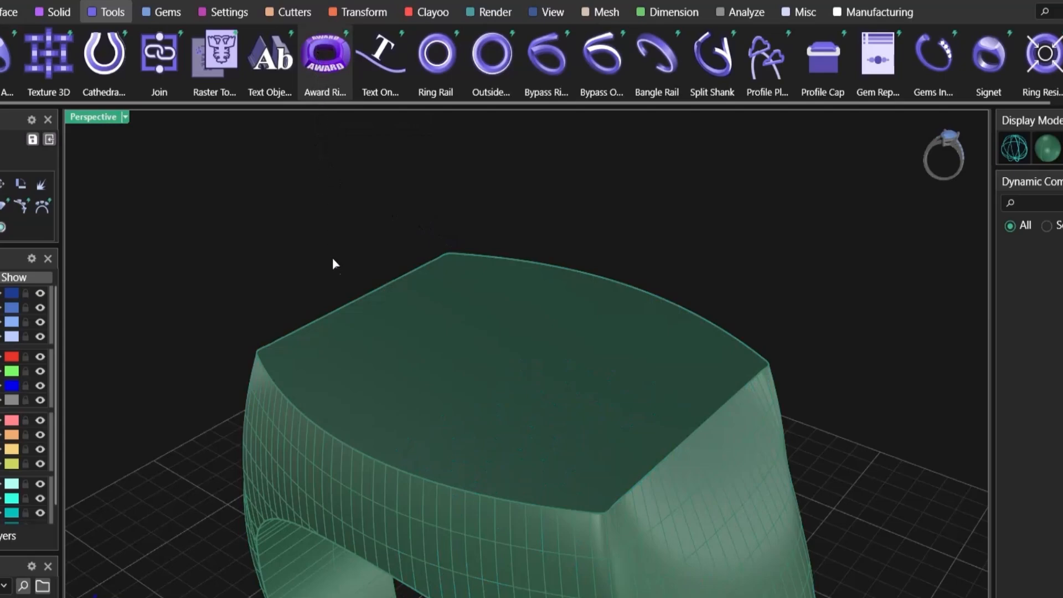
click(417, 473)
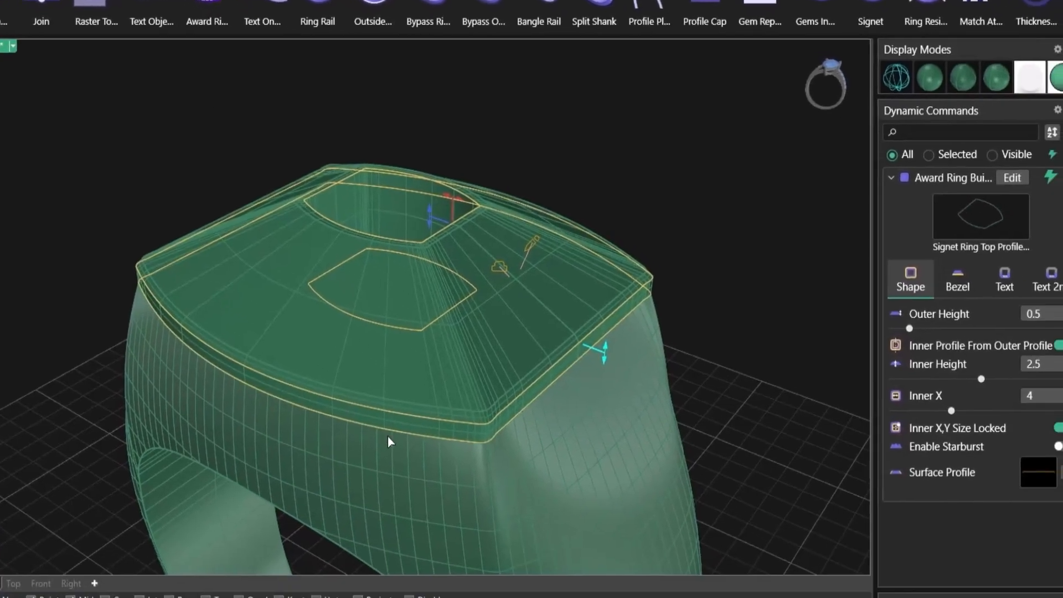
right_drag(409, 445, 400, 422)
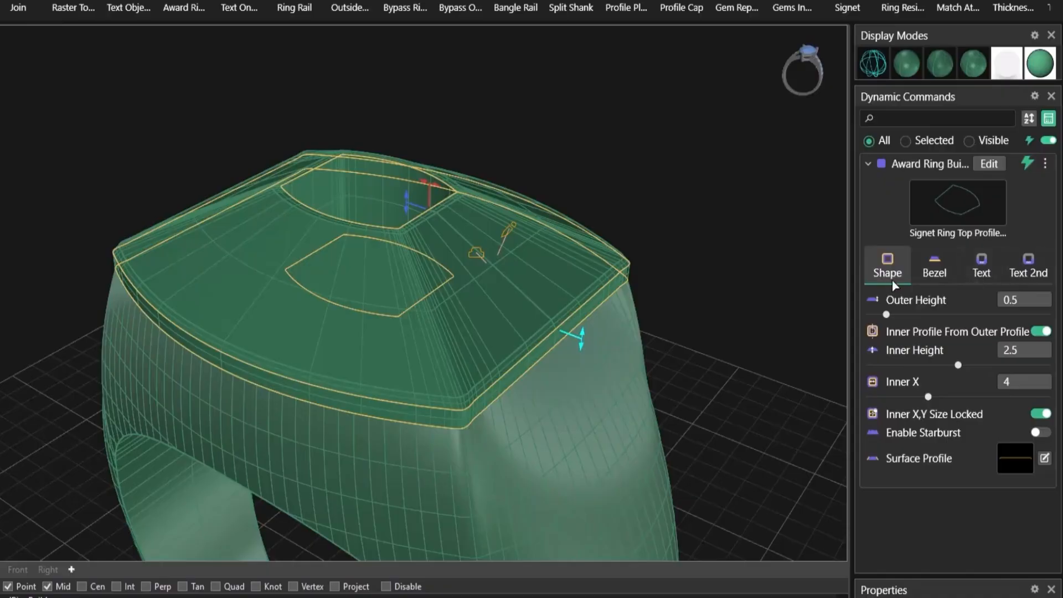
Set the award top's outer height to 0.93 and inner height to 2.7, and use a separate round inner profile
mouse_move(888, 315)
mouse_down()
mouse_move(942, 315)
mouse_move(902, 314)
mouse_up()
mouse_move(958, 365)
mouse_down()
mouse_move(985, 365)
mouse_move(965, 365)
mouse_up()
click(1041, 331)
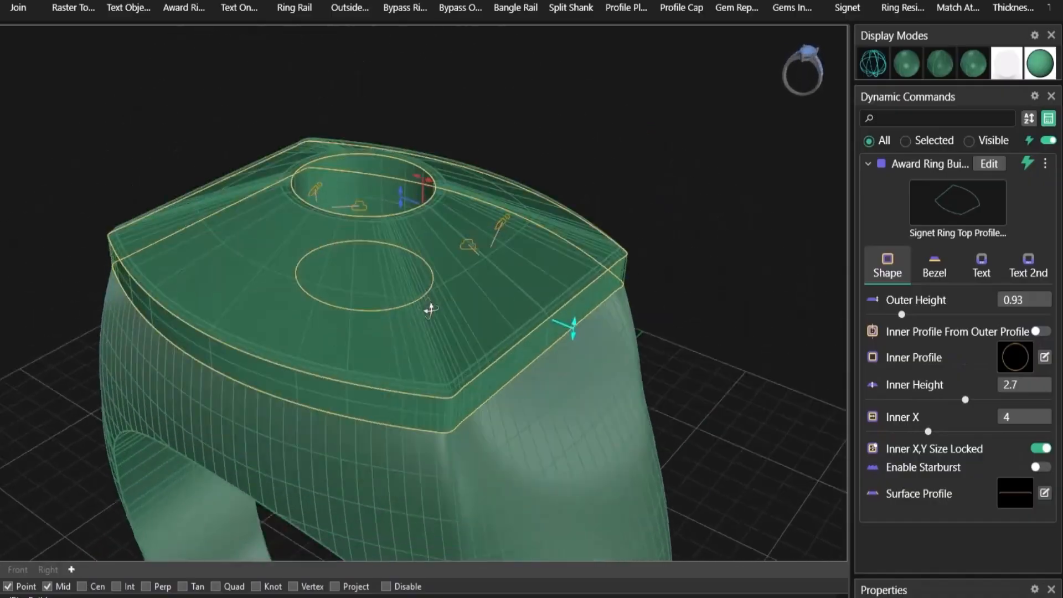
Apply the wavy surface profile 06 to the award ring top
click(1007, 493)
click(340, 433)
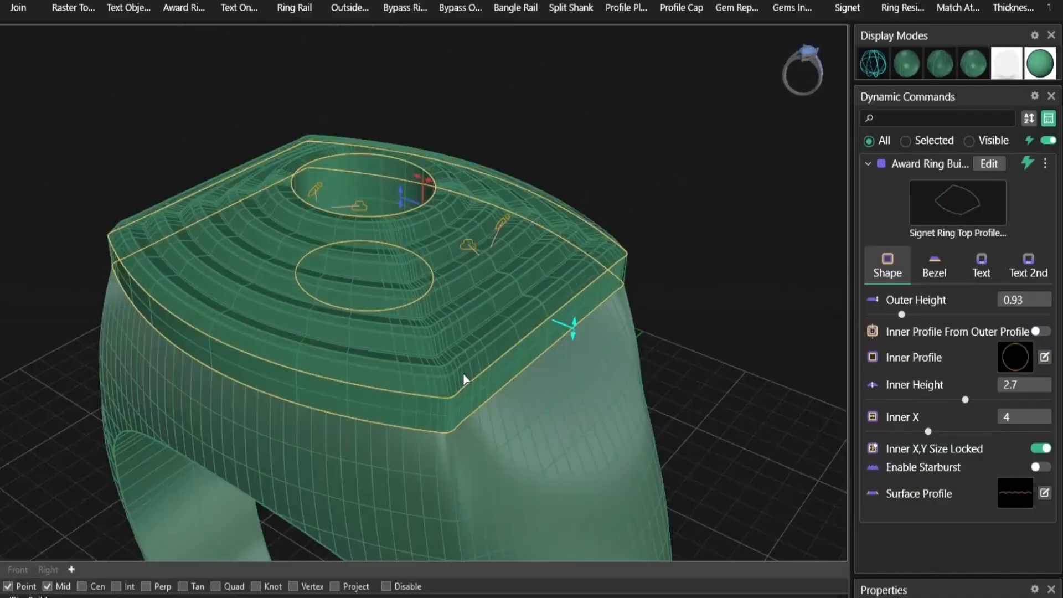
right_drag(466, 379, 498, 407)
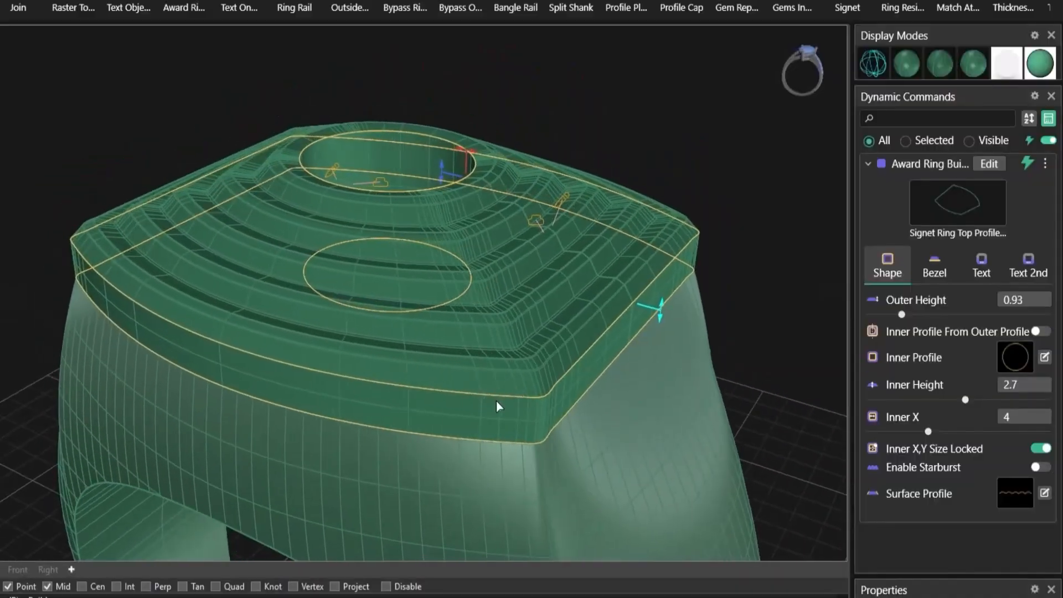
Try a starburst on the award top with count 13 and outer height 1.34, and switch it off
click(1036, 467)
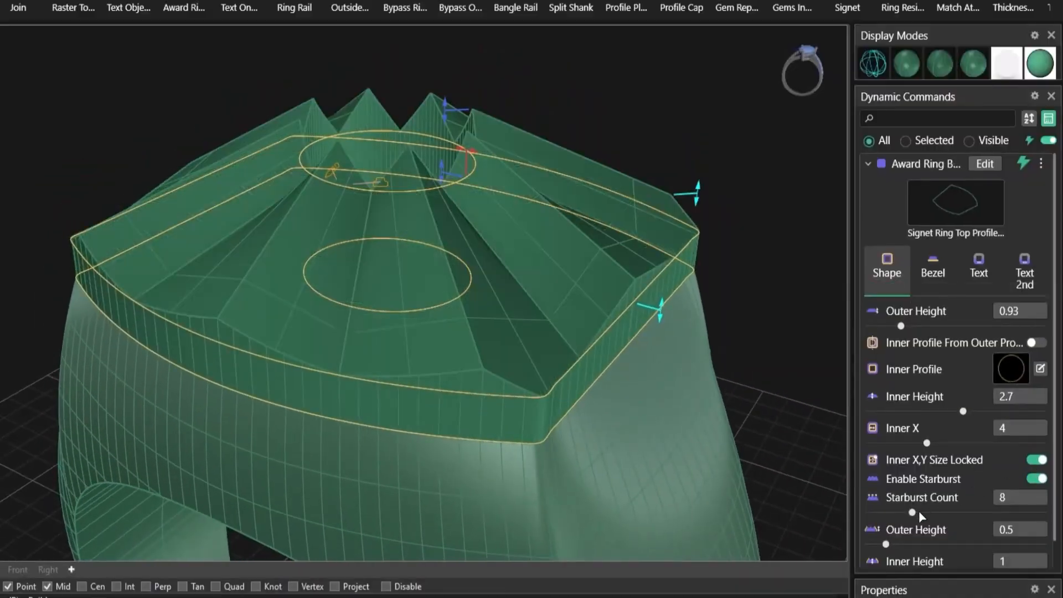
drag(912, 512, 966, 512)
click(915, 544)
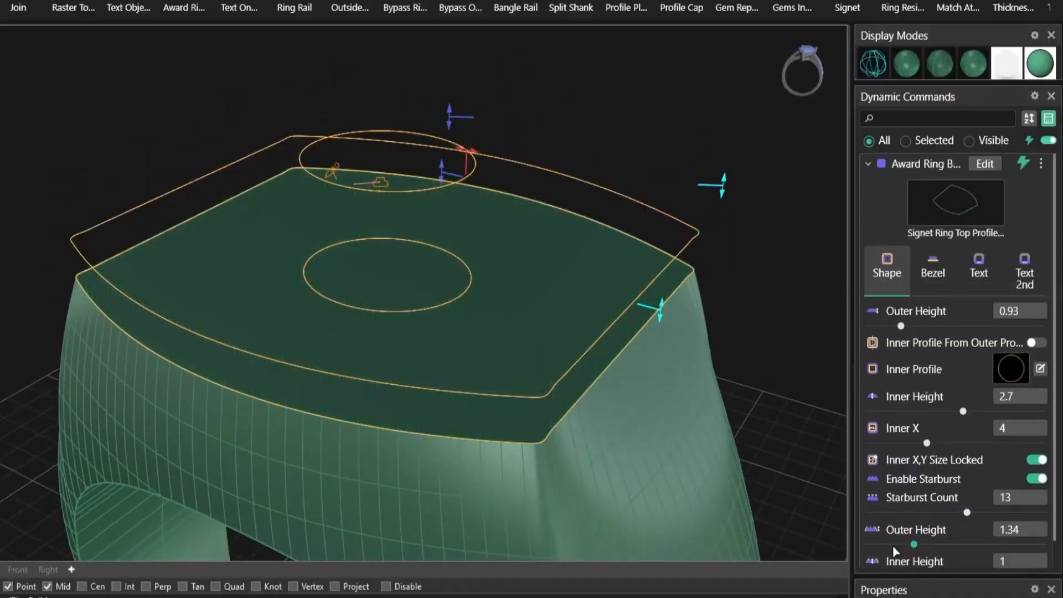
drag(893, 546, 886, 545)
click(1036, 479)
Restore the straight surface profile on the award ring top
click(1017, 492)
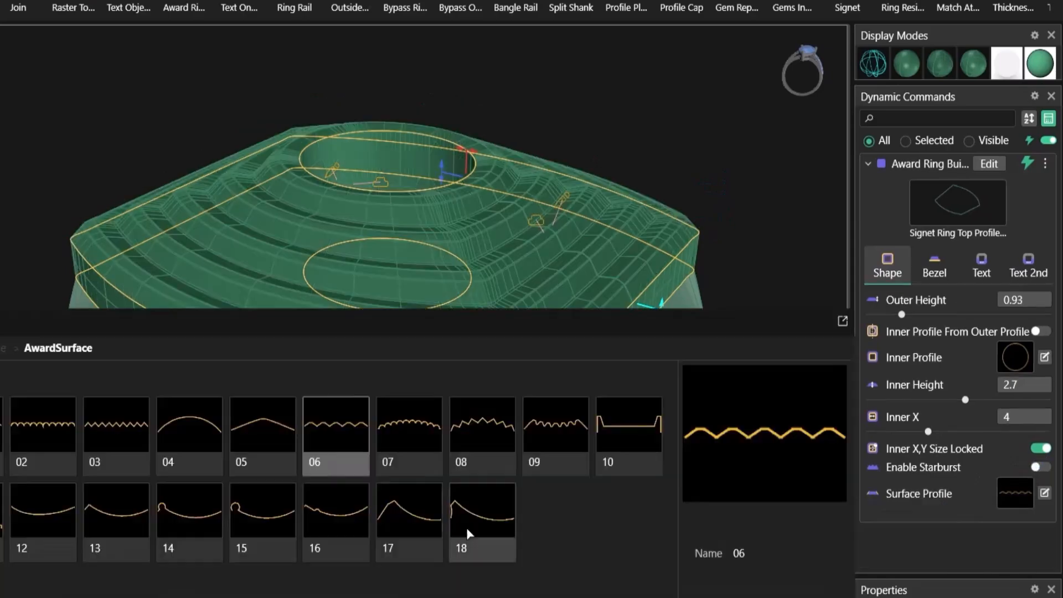
click(1, 442)
click(750, 594)
scroll(535, 407, down, 4)
right_drag(536, 410, 503, 399)
Enable the award top's bezel with the Stadium profile and set its width to 0.9
click(933, 271)
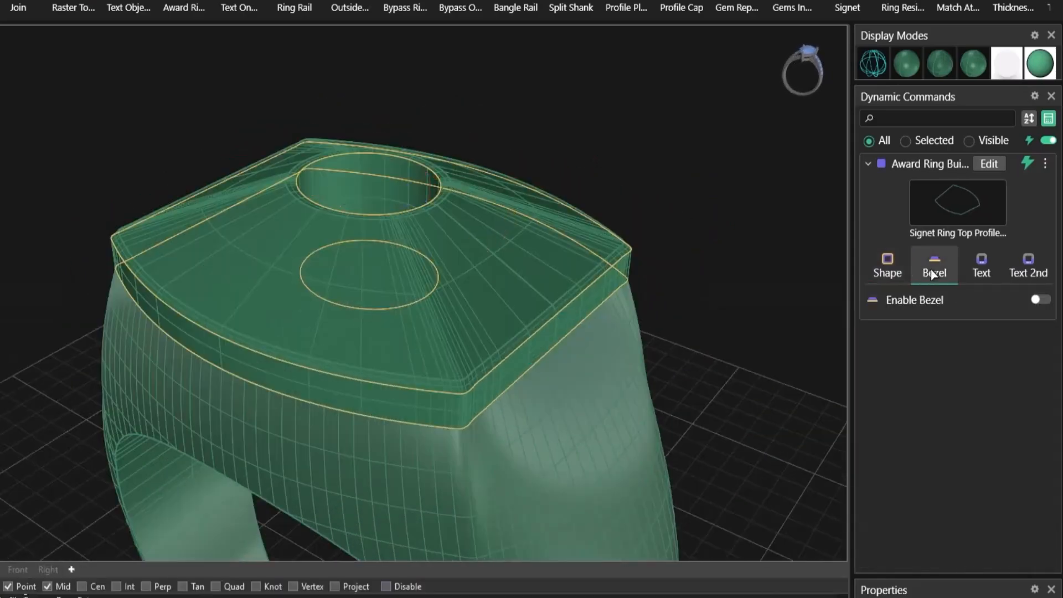
click(1039, 300)
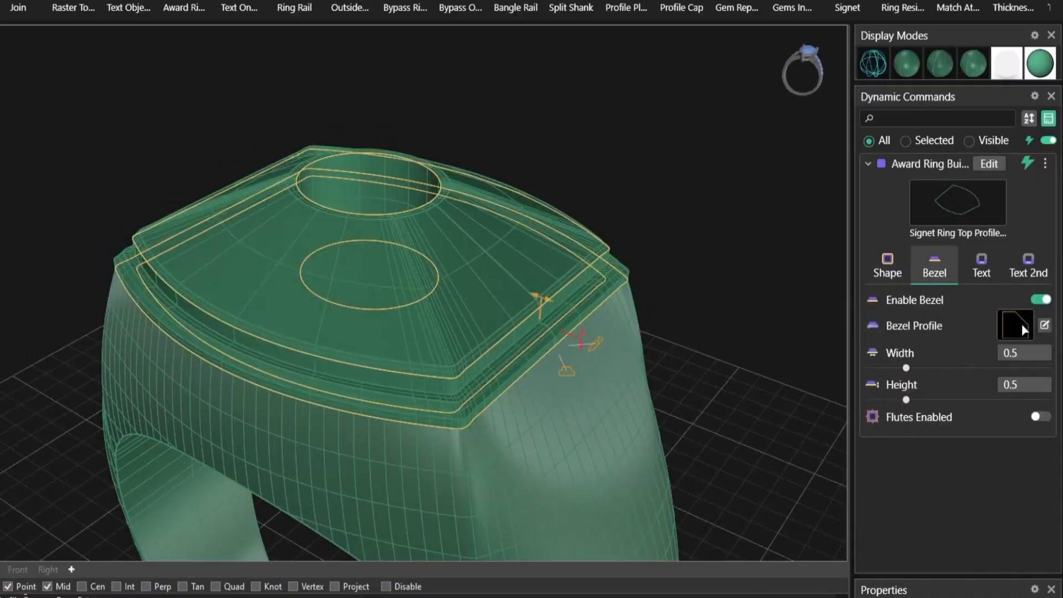
click(1021, 323)
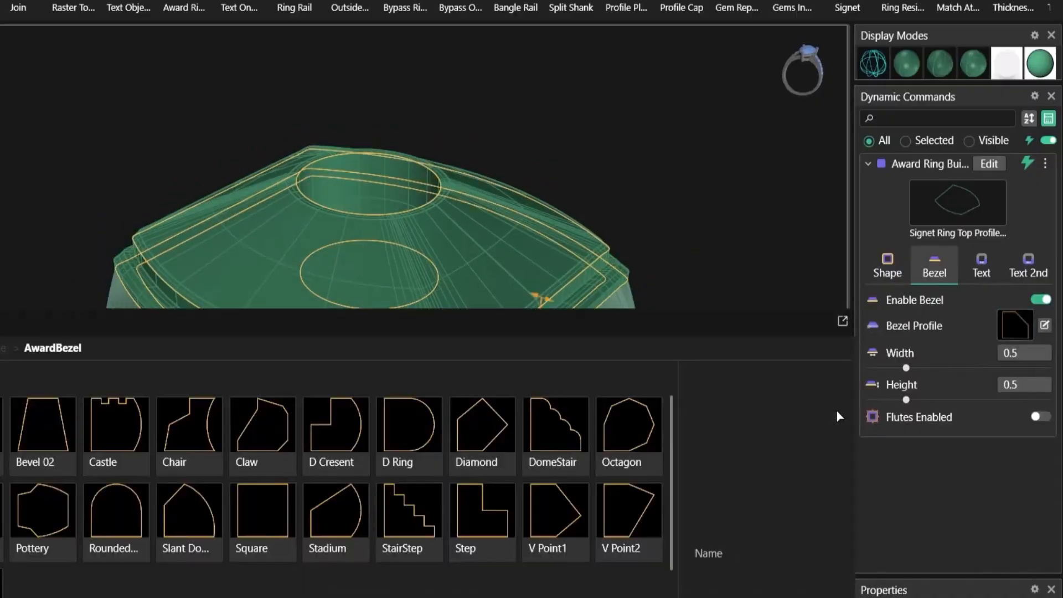
click(329, 514)
right_drag(617, 387, 636, 384)
scroll(644, 266, up, 8)
right_drag(645, 249, 644, 172)
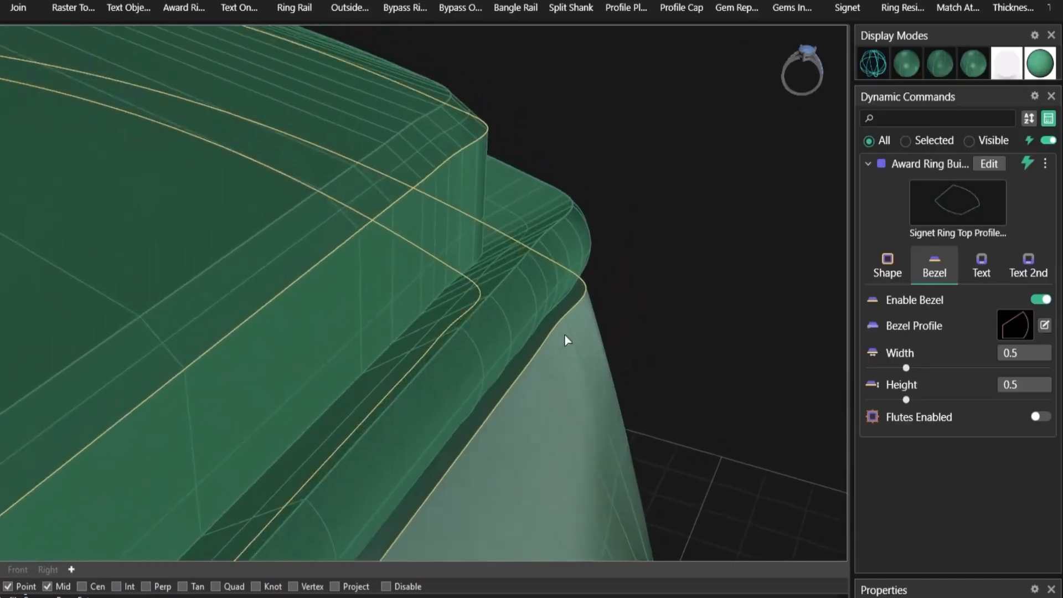
drag(906, 368, 944, 367)
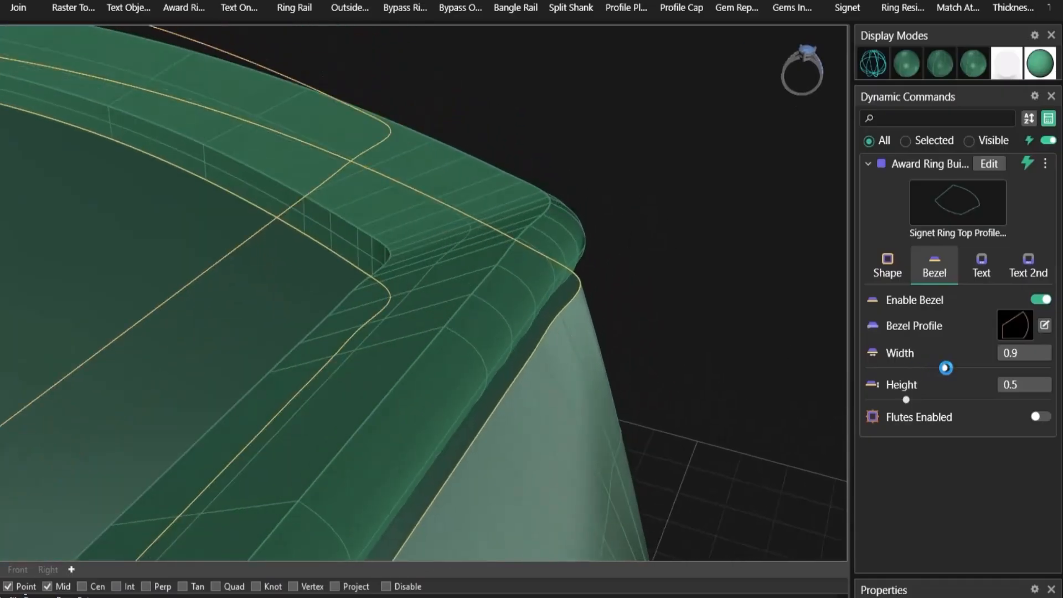
Enable flutes on the award top's bezel and set their count to 23 and width to 0.7
scroll(423, 357, down, 3)
right_drag(423, 357, 539, 301)
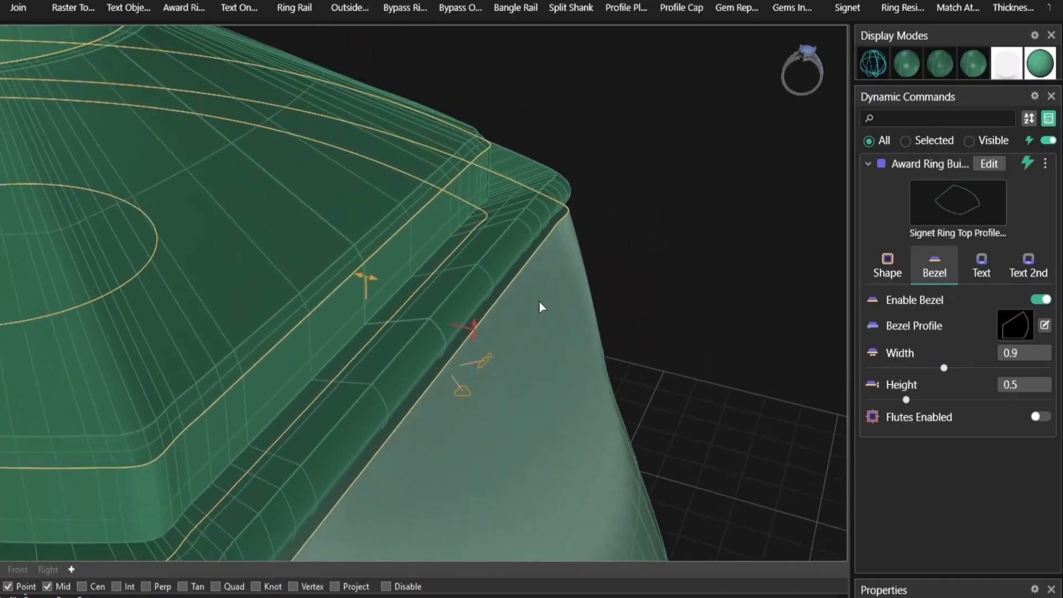
click(1039, 416)
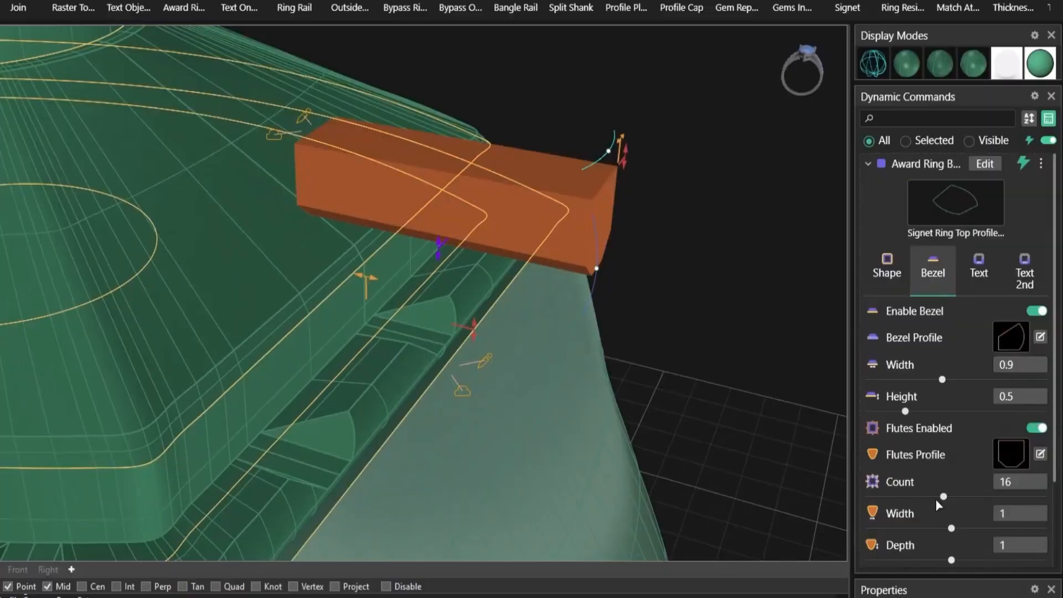
drag(969, 496, 988, 497)
scroll(951, 532, down, 3)
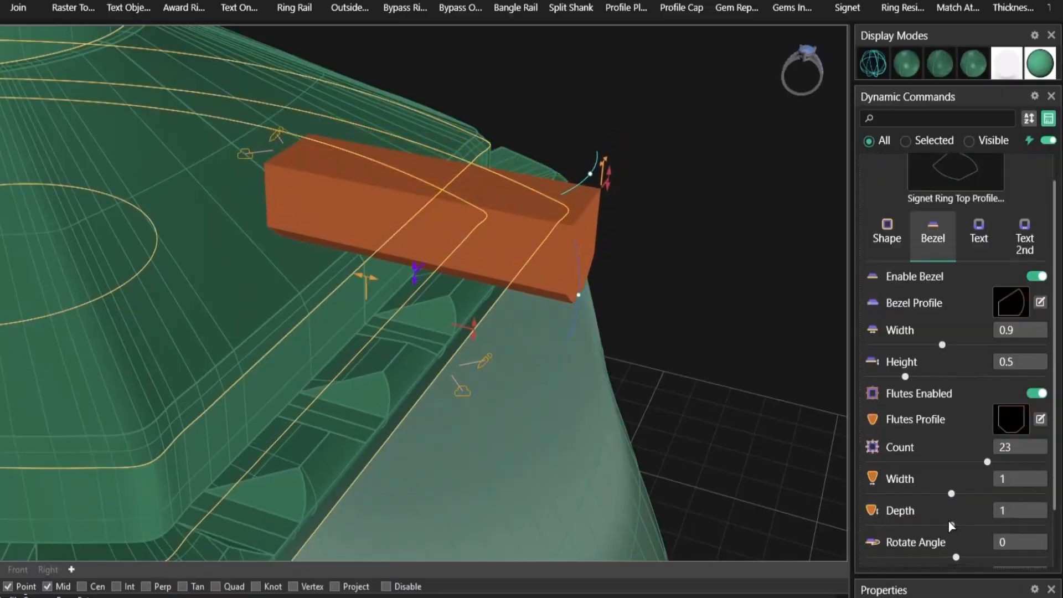
drag(950, 419, 923, 420)
scroll(547, 398, down, 6)
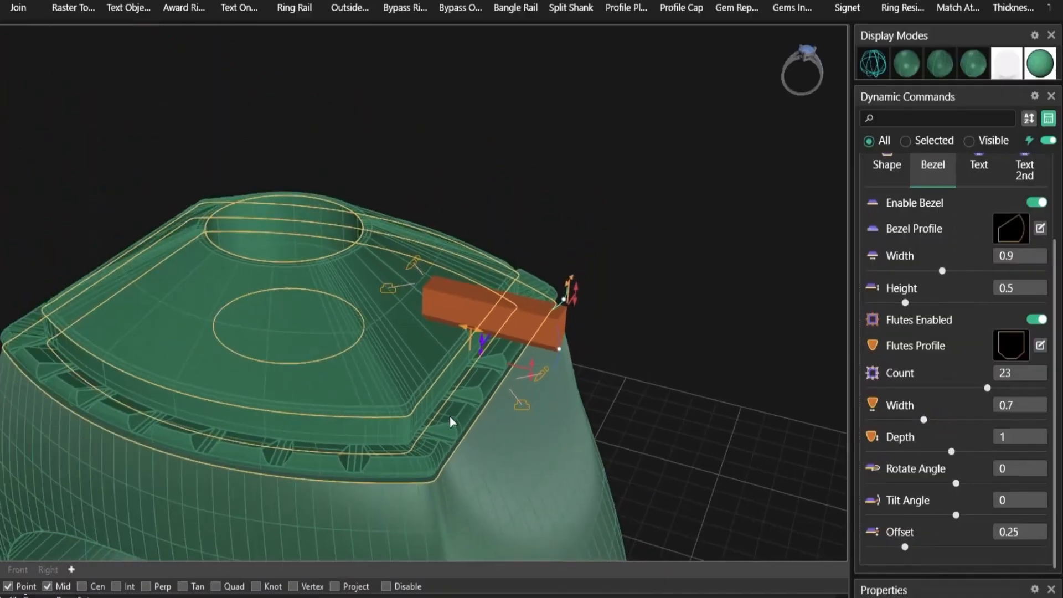
right_drag(450, 421, 559, 406)
Add the text WINNERS to the award ring top and set its angle size to 118
scroll(980, 200, up, 1)
click(978, 195)
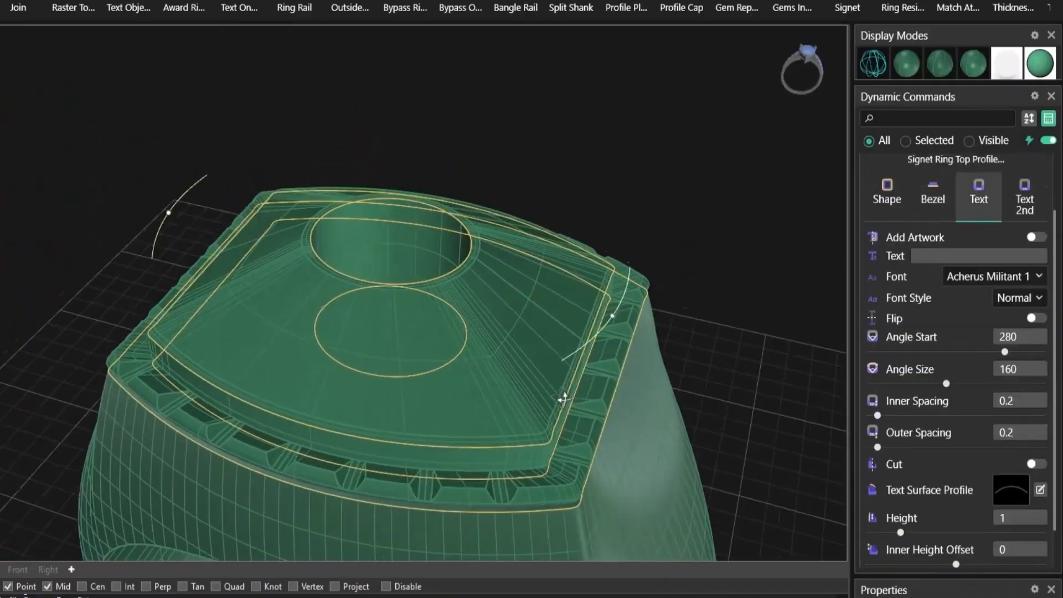
click(931, 258)
text(WINNERS)
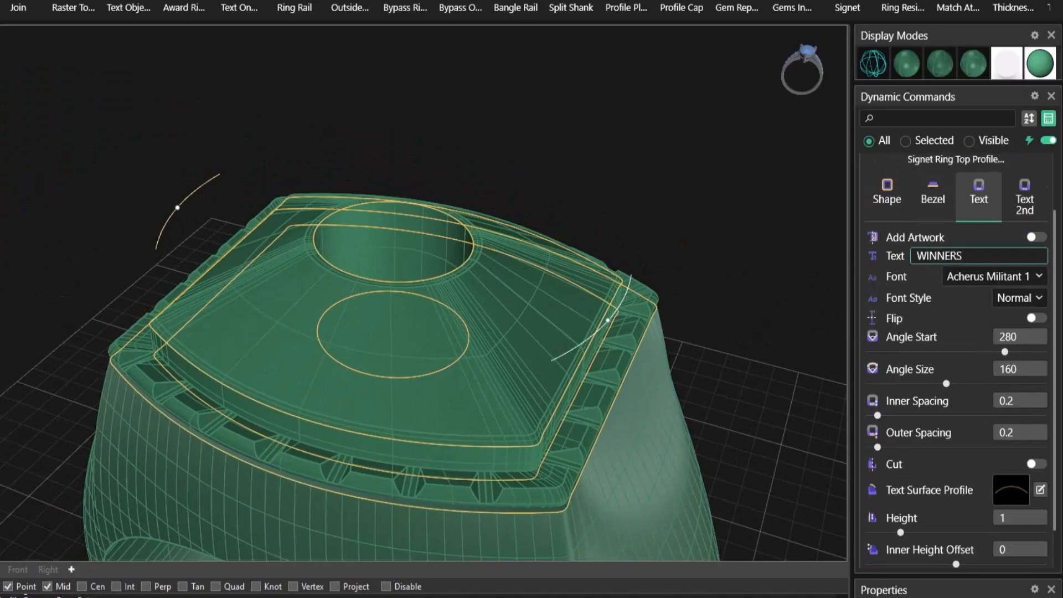
key(Return)
right_drag(504, 387, 598, 336)
drag(598, 336, 480, 442)
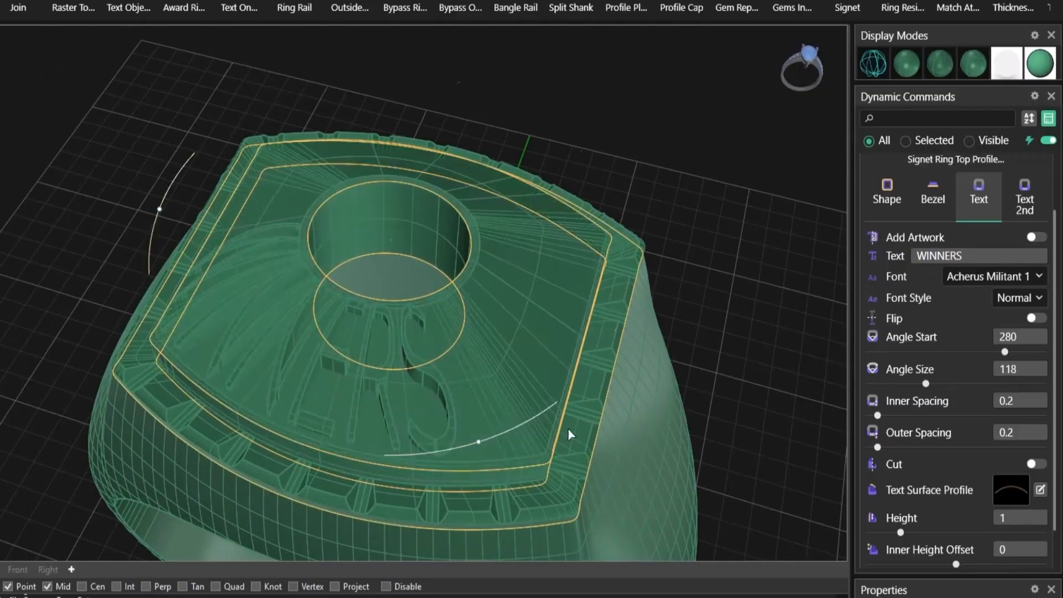
Set the WINNERS text's font to Alfabet and give it the peaked text surface profile 03
click(991, 276)
click(902, 361)
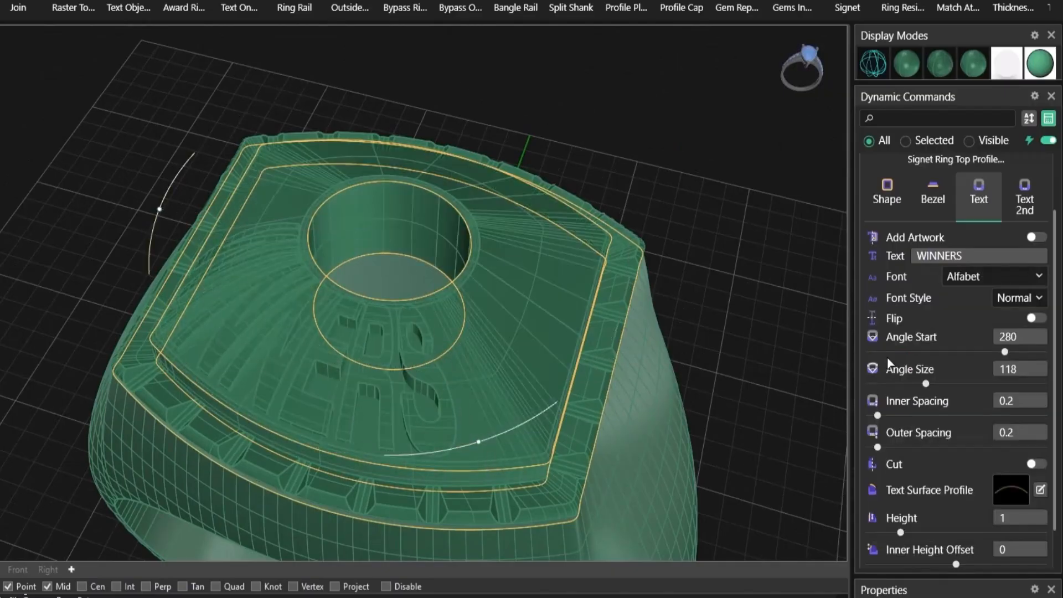
click(1005, 488)
click(116, 426)
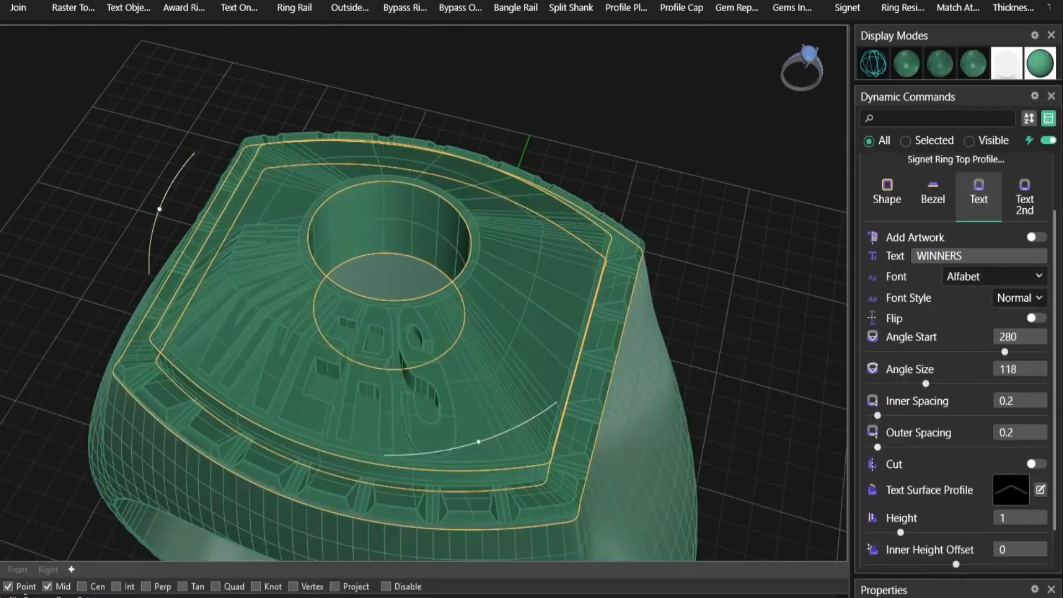
click(1005, 489)
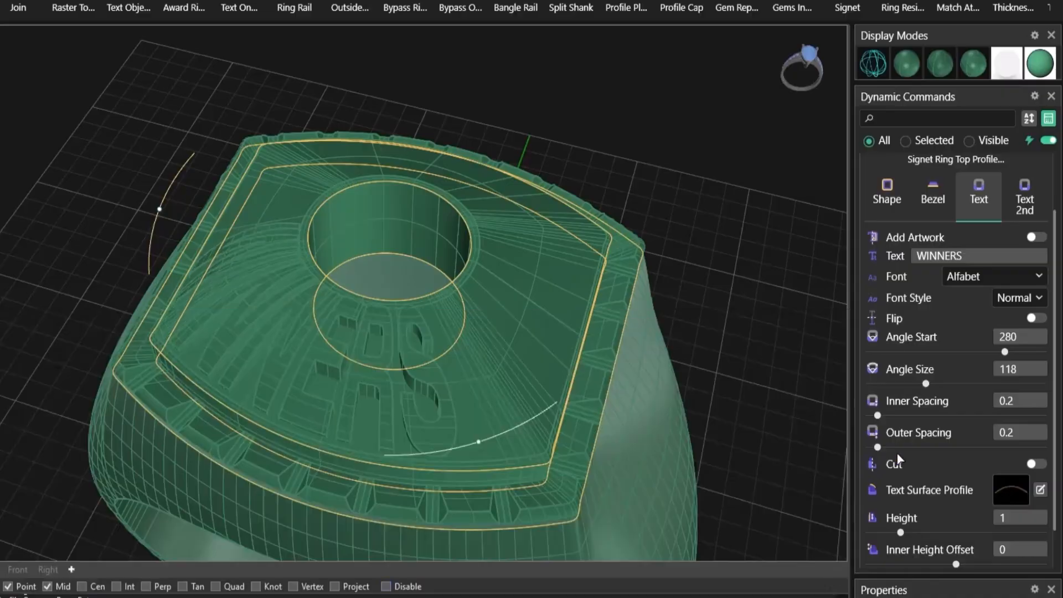
click(1006, 486)
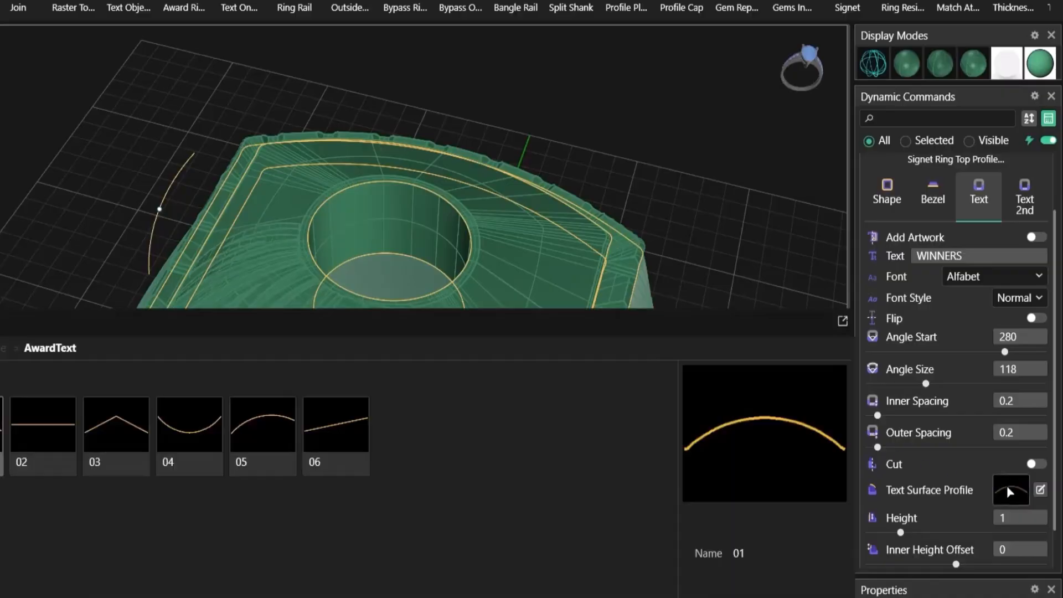
click(117, 426)
right_drag(337, 427, 443, 446)
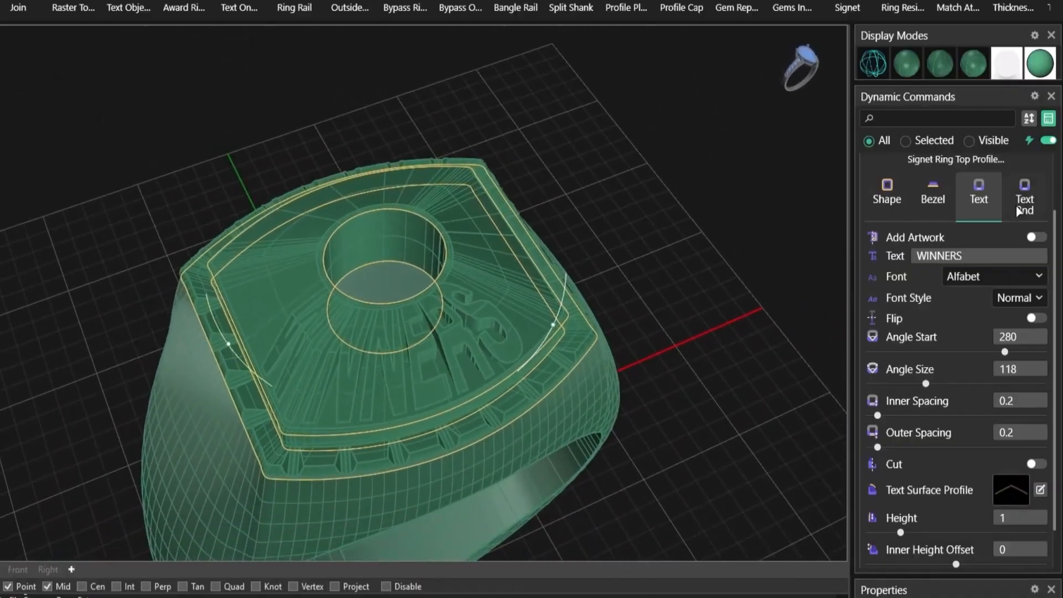
Add GAME as the second text on the award ring top
click(1020, 208)
right_drag(512, 350, 482, 340)
click(932, 257)
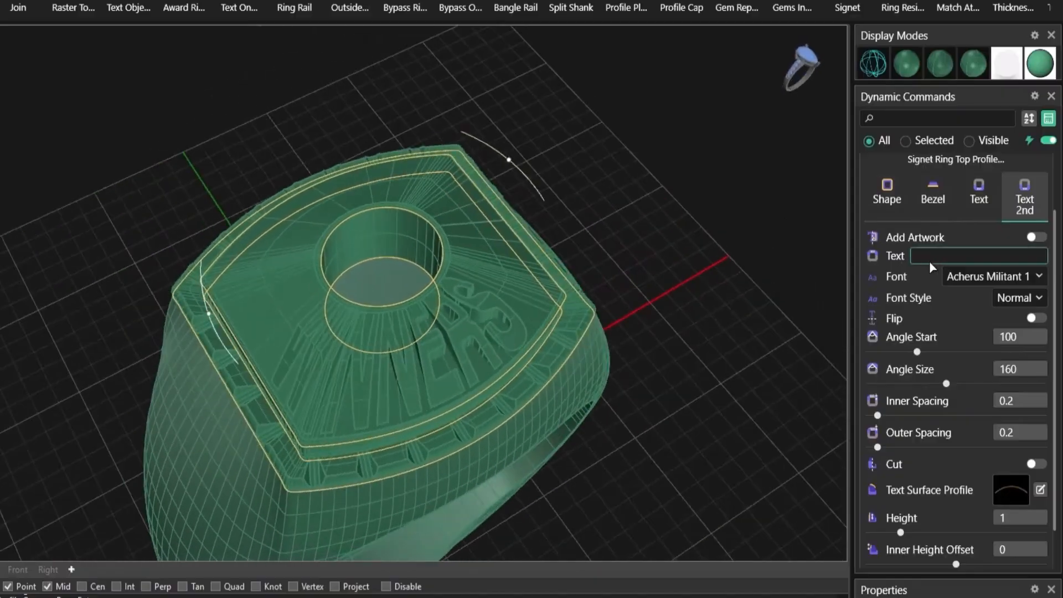
text(GAME)
key(Return)
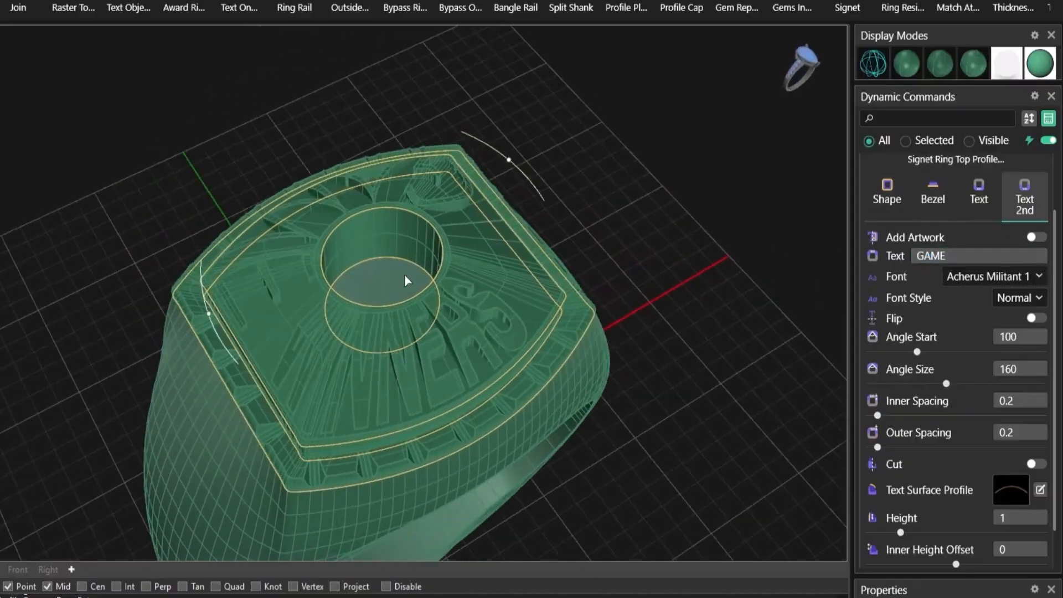
Flip the GAME text, set its angle start to 84 and angle size to 138, and change its font to Alfabet
right_drag(408, 278, 571, 259)
drag(209, 328, 230, 229)
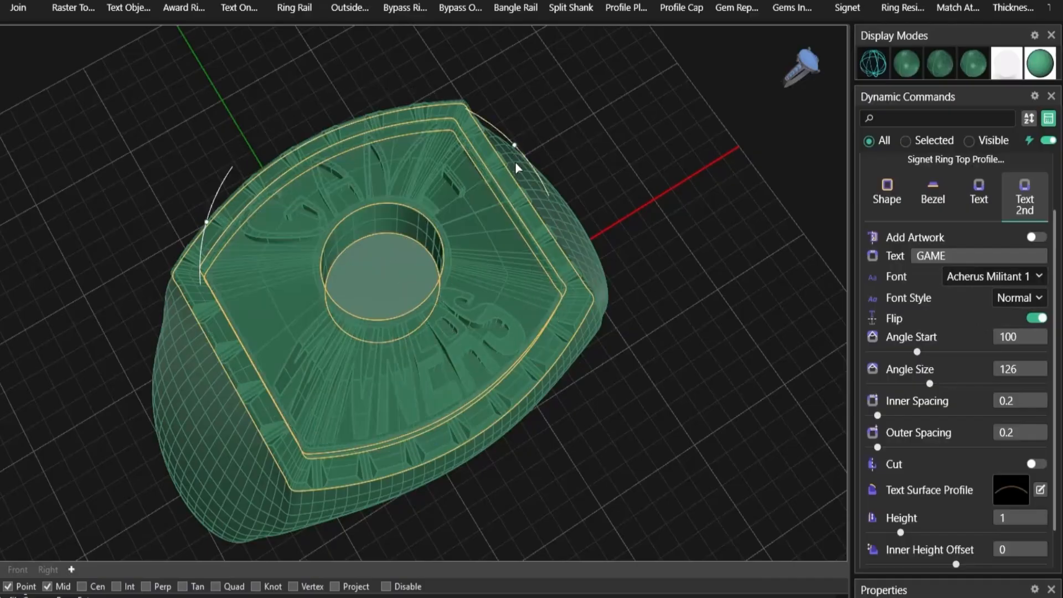
mouse_move(523, 154)
drag(542, 188, 544, 190)
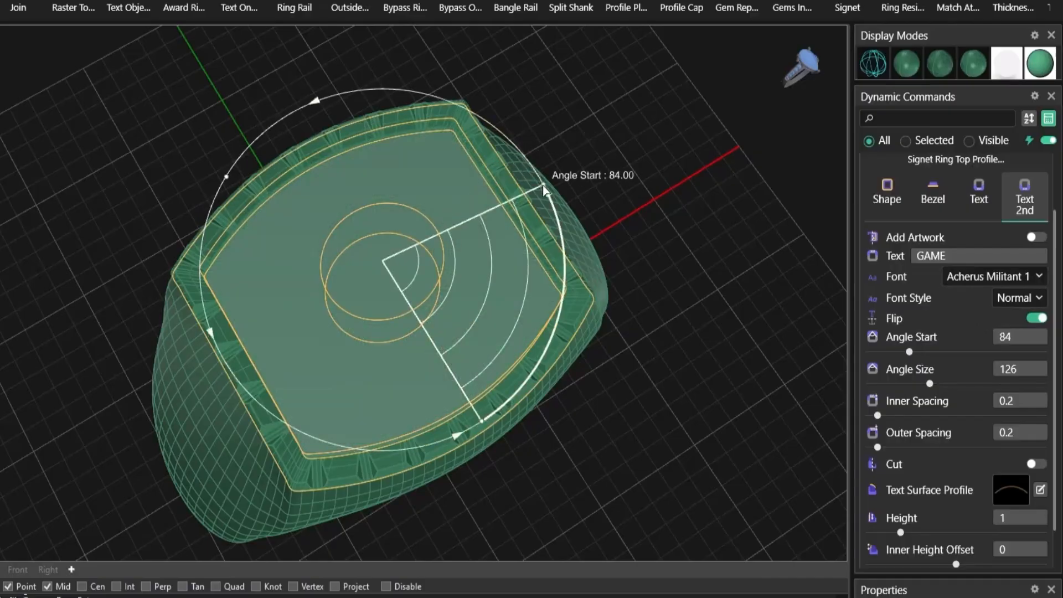
click(991, 277)
click(907, 379)
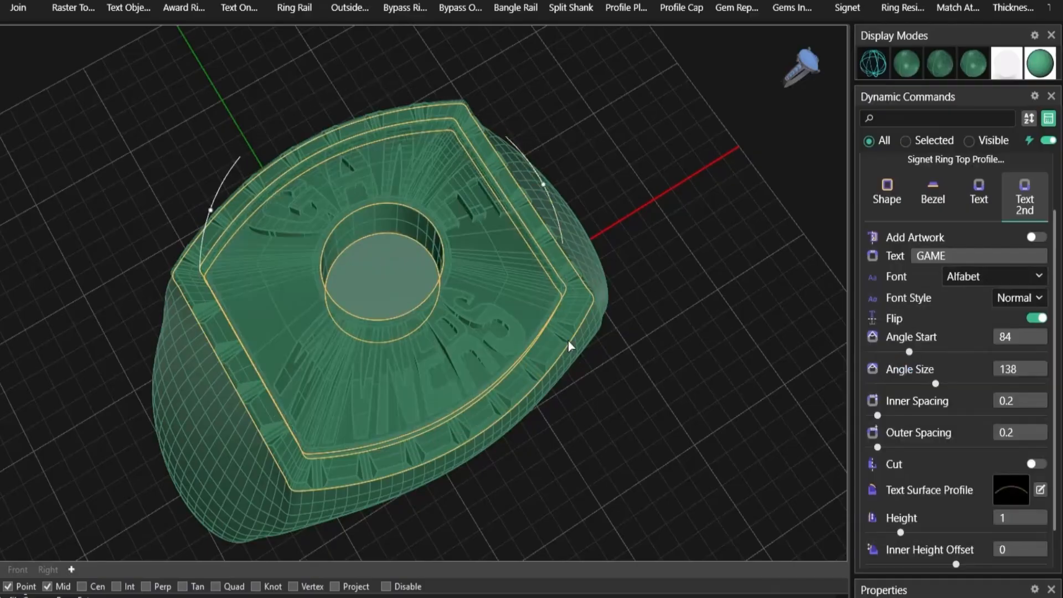
Finish the Award Ring Builder and show the ring in the white rendered display mode to inspect the raised text
right_drag(469, 389, 473, 346)
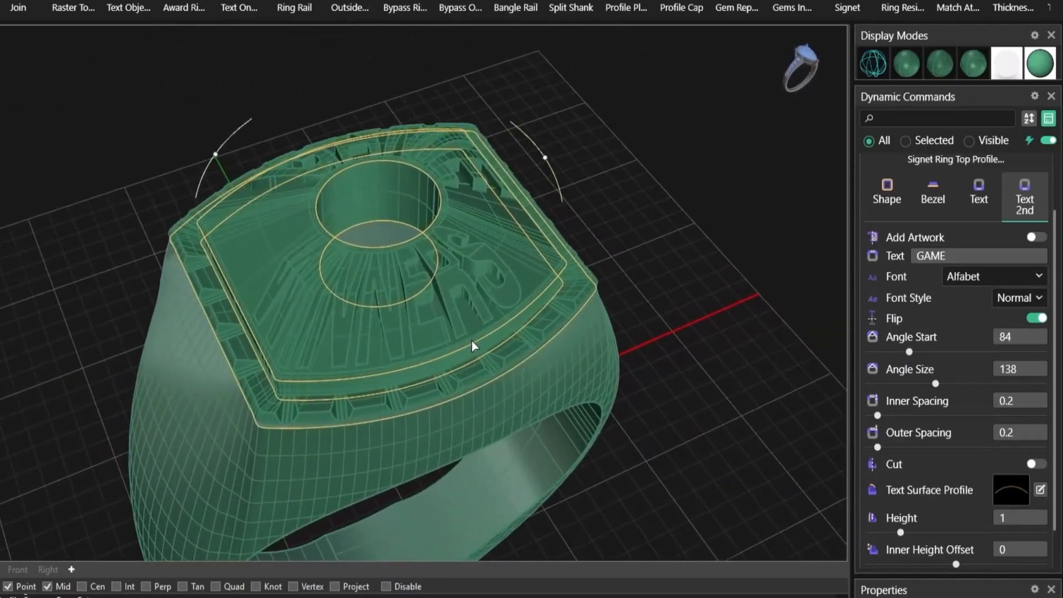
scroll(921, 427, down, 1)
scroll(933, 382, up, 3)
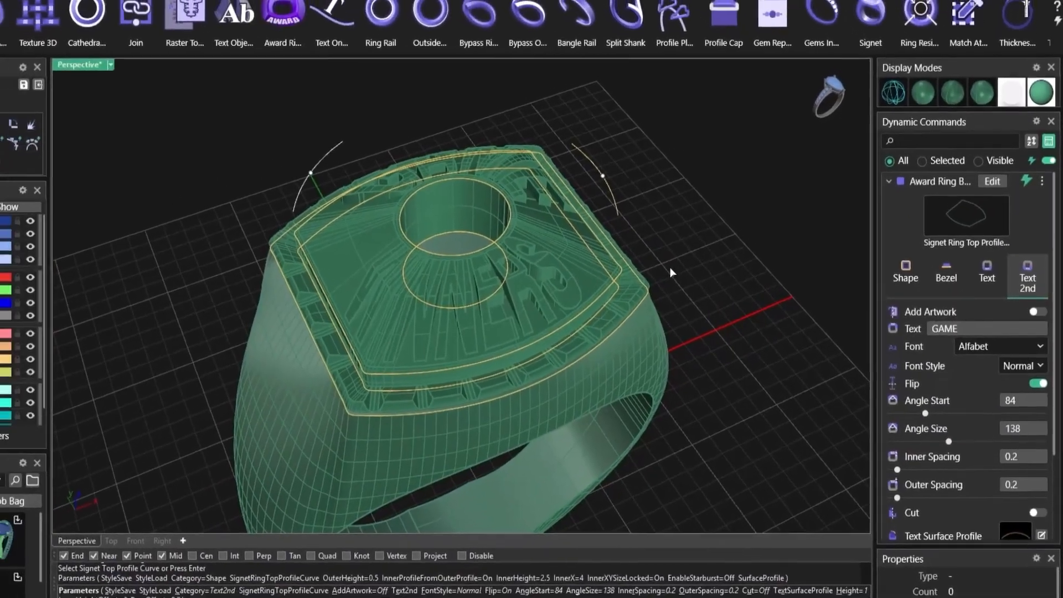
right_click(670, 273)
right_drag(686, 277, 654, 328)
click(1008, 122)
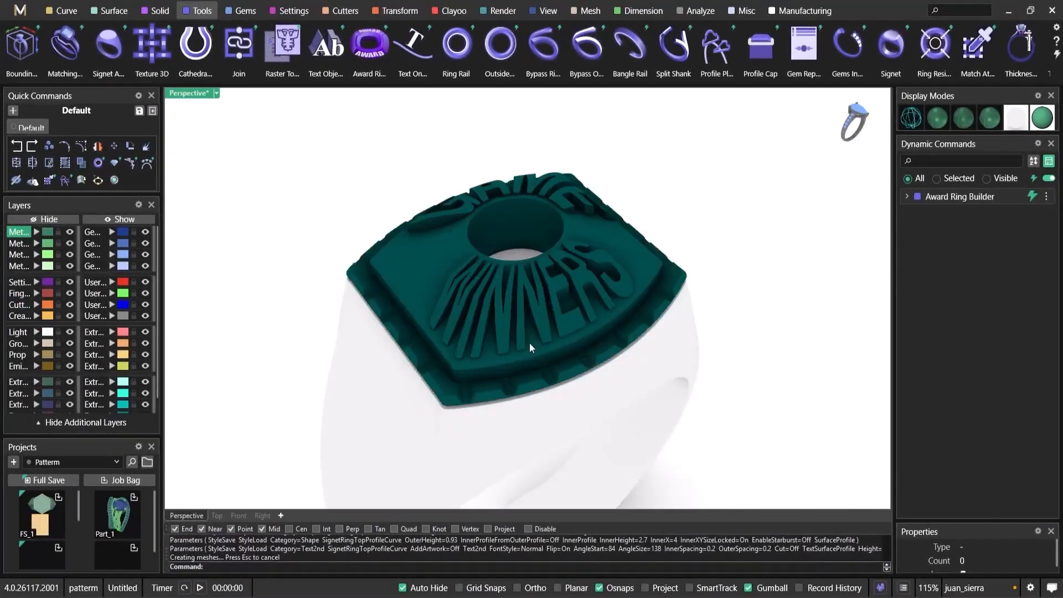
mouse_move(528, 345)
right_down()
mouse_move(716, 323)
mouse_move(653, 380)
mouse_move(581, 399)
mouse_move(594, 394)
right_up()
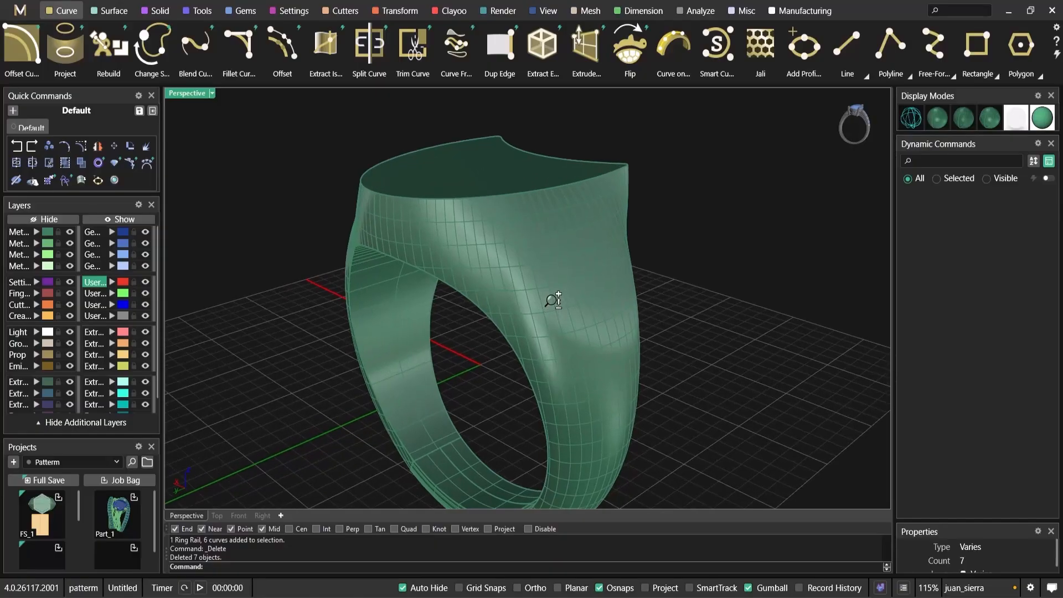
Start an open, interpolated degree 3 curve on the ring's shoulder surface, placing points down one side and into the lower middle
ctrl+right_drag(553, 300, 562, 329)
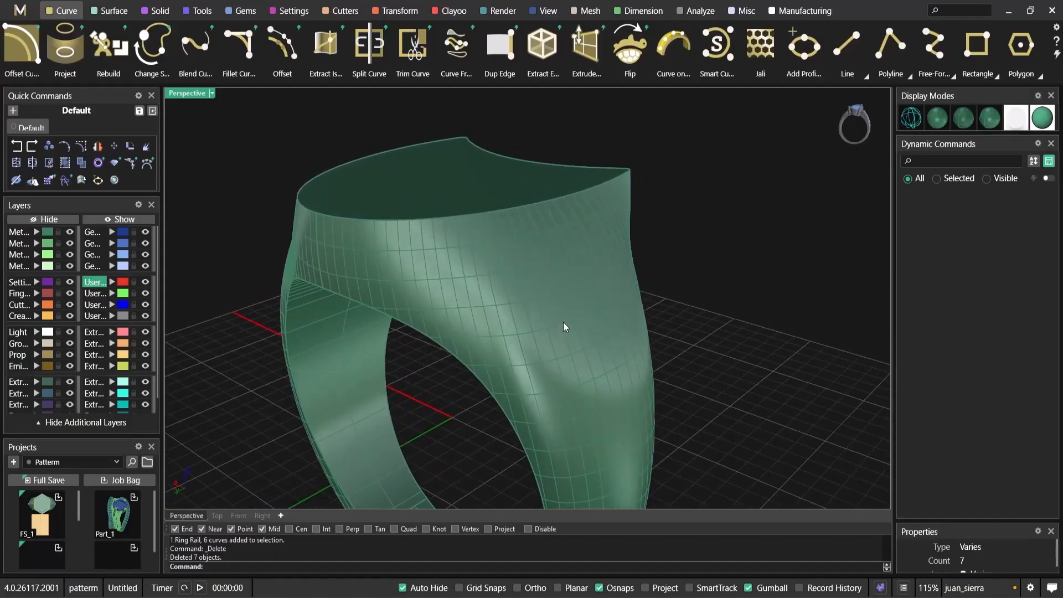
click(563, 320)
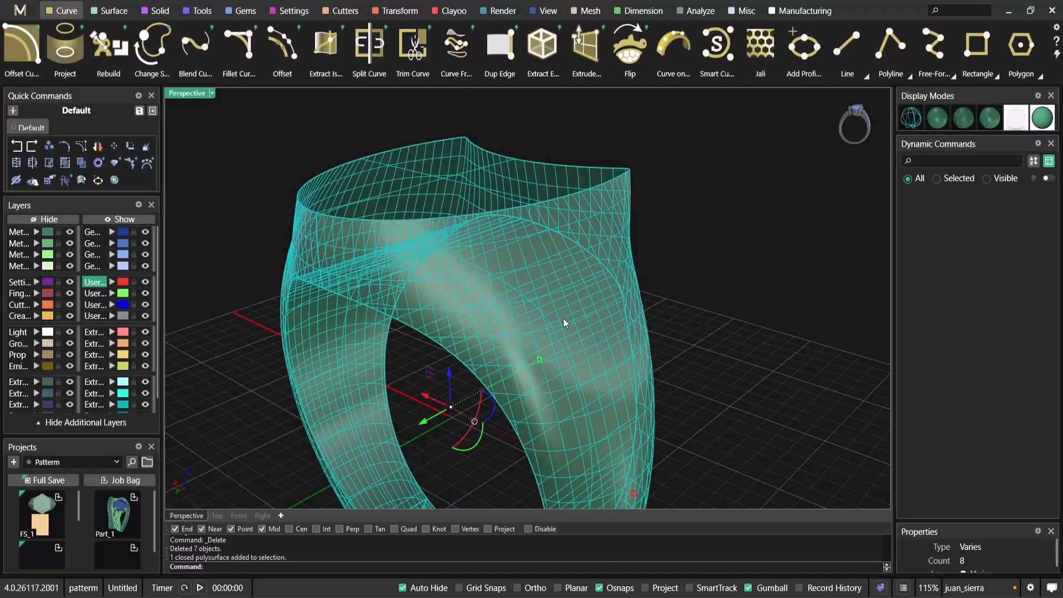
key(Escape)
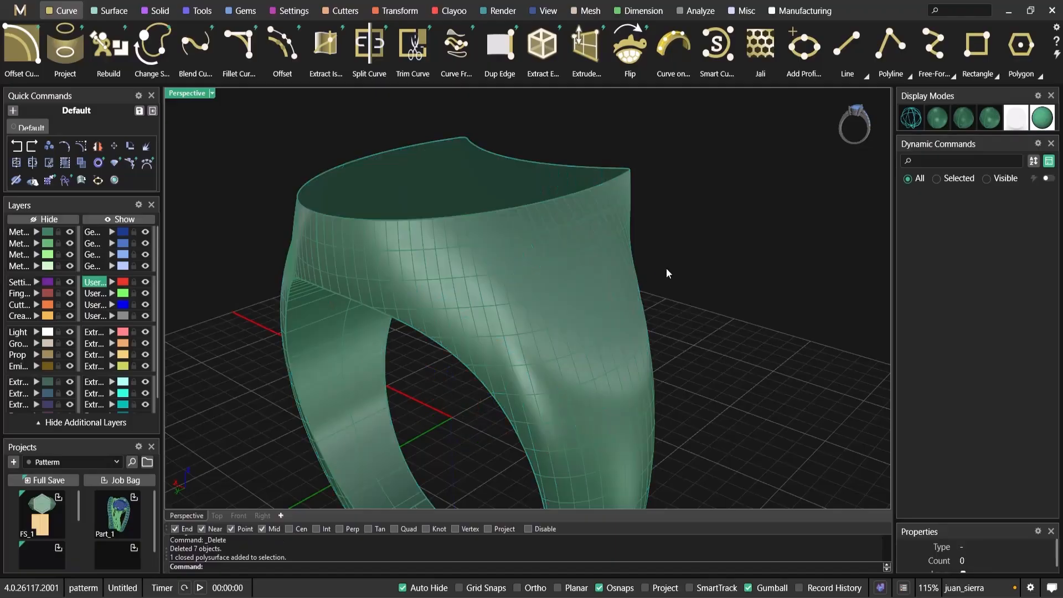
click(677, 44)
shift+right_drag(517, 282, 489, 239)
click(477, 224)
click(485, 282)
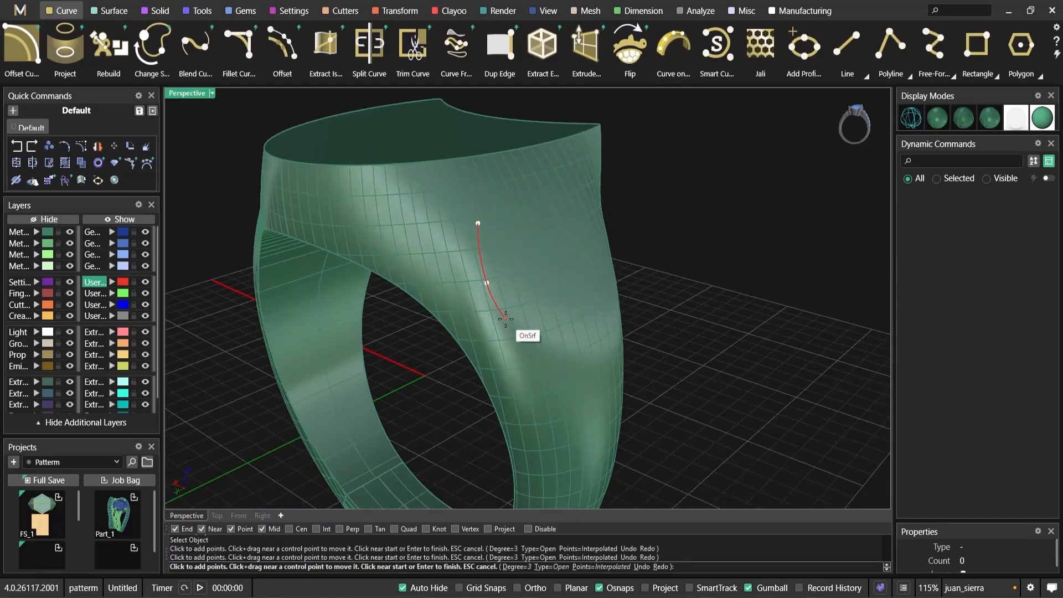
click(532, 350)
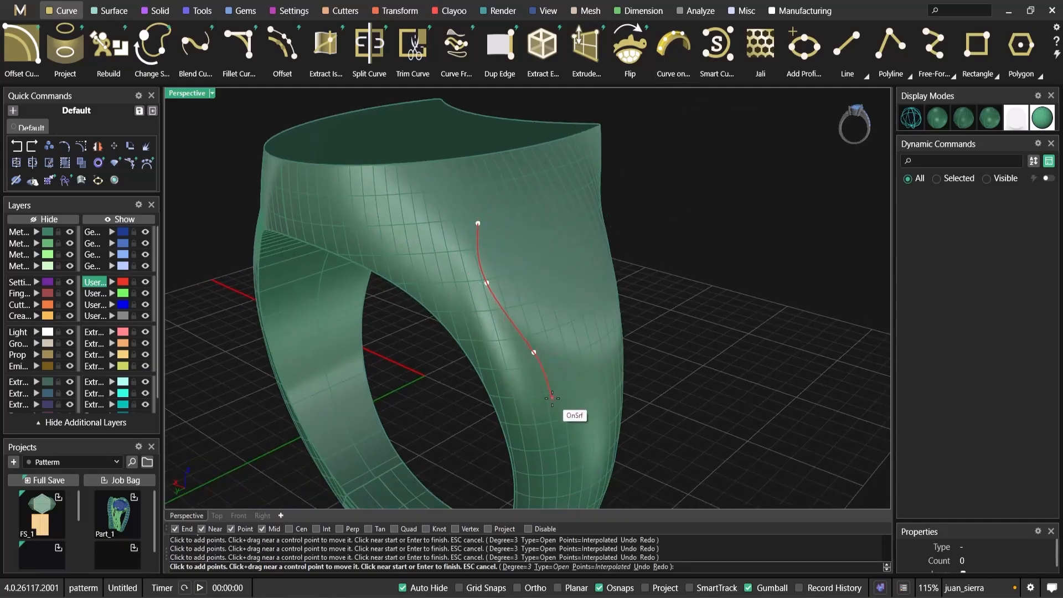
click(593, 337)
Extend the surface curve through the opposite lower corner and up the other side to the shoulder's upper area
right_drag(593, 338, 544, 318)
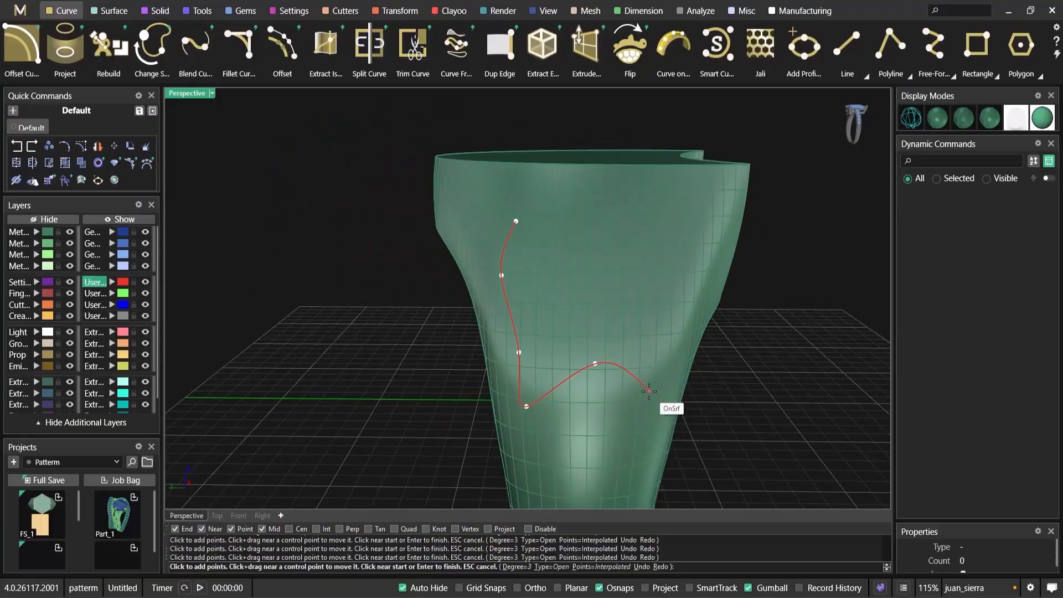
click(639, 413)
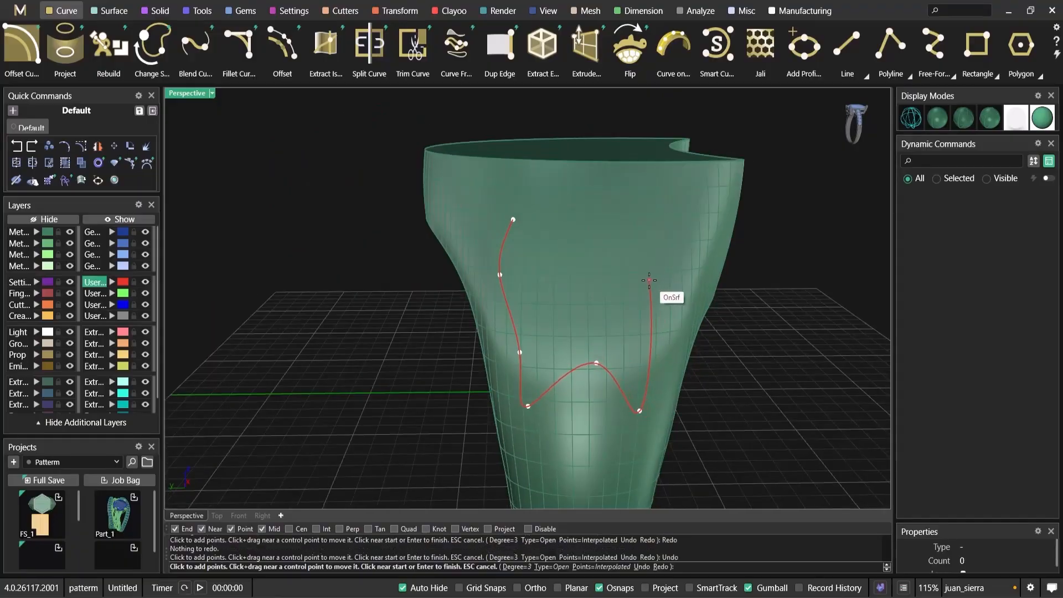
click(649, 280)
right_drag(649, 280, 558, 289)
right_drag(602, 237, 564, 221)
click(602, 209)
Reshape the surface curve by repositioning its upper side point, the opposite lower side point and the middle point of its lower edge
scroll(610, 247, up, 5)
scroll(607, 264, down, 2)
drag(619, 263, 665, 224)
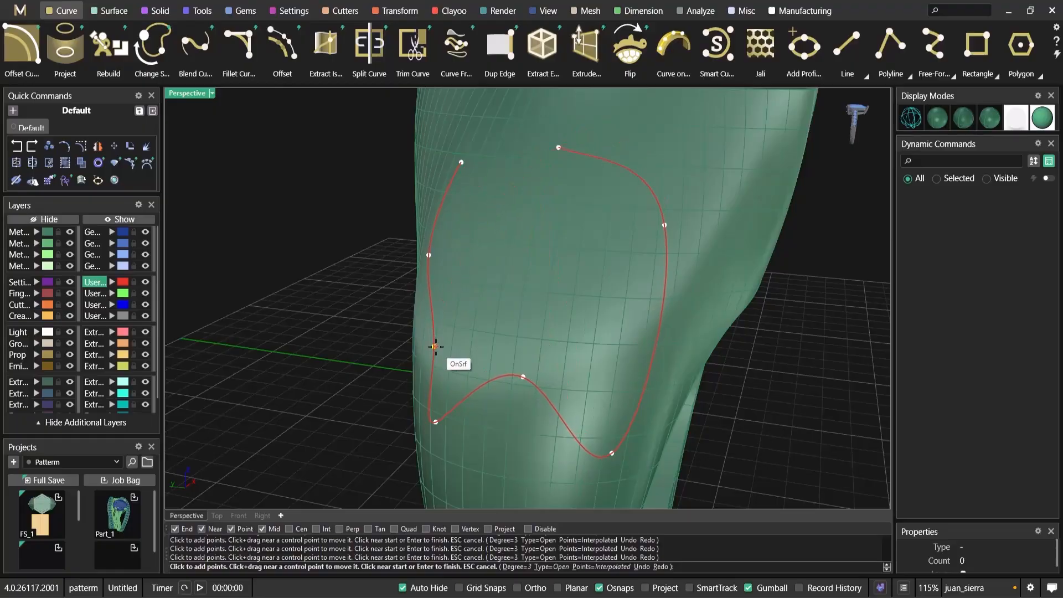
drag(431, 360, 428, 361)
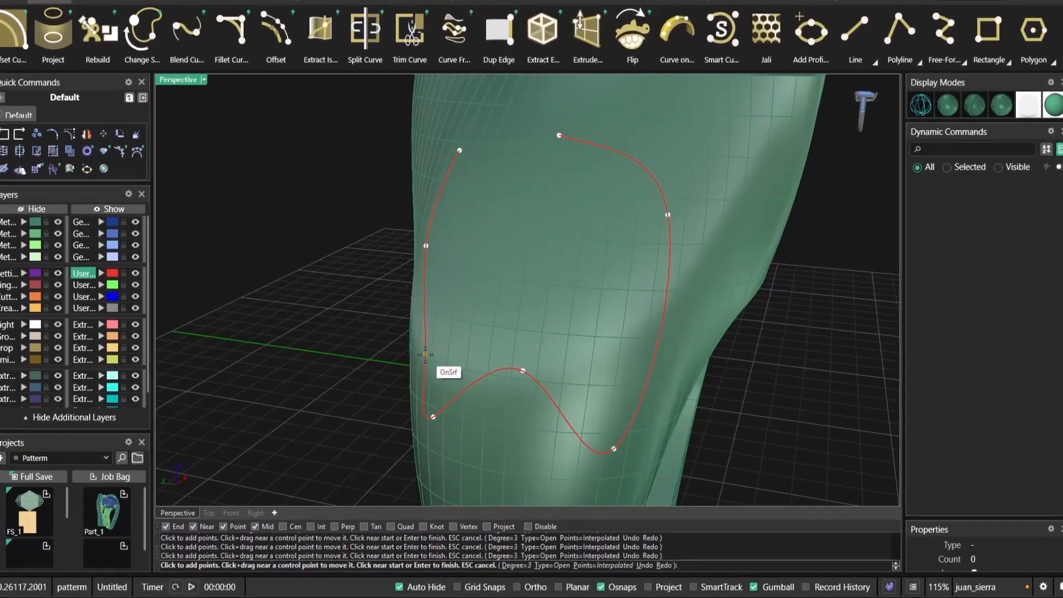
drag(521, 377, 524, 314)
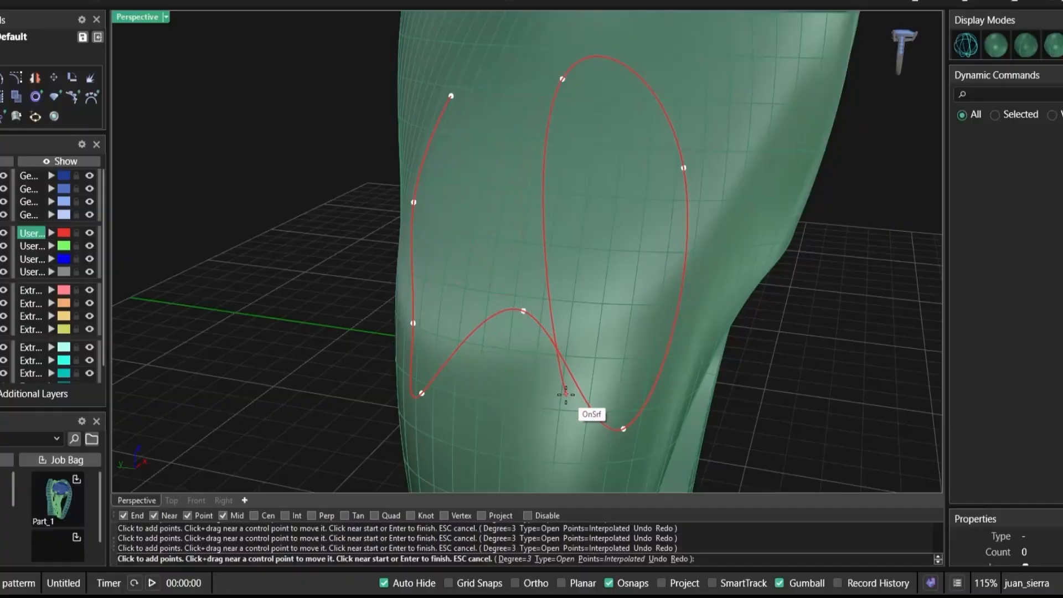
Switch the surface curve to control points, move its lower corner point further down the shank, and return to interpolated points
click(634, 560)
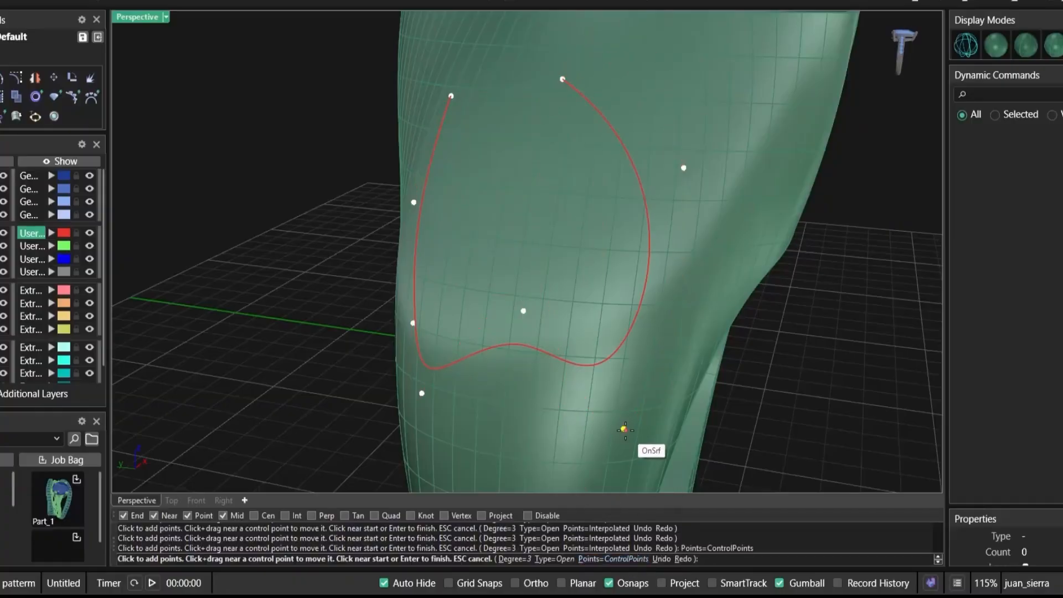
click(623, 460)
click(626, 560)
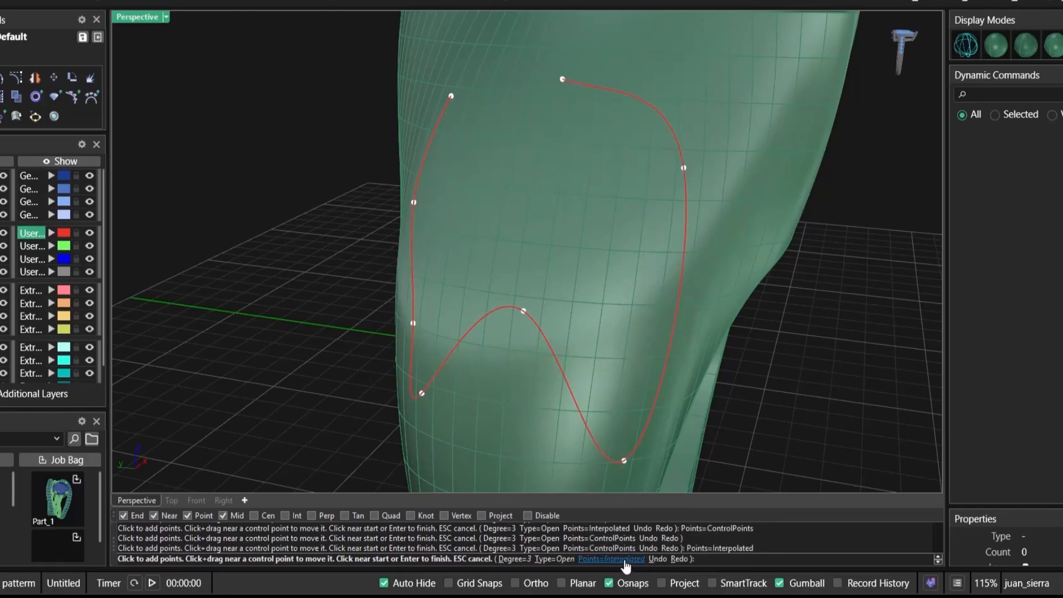
Set the surface curve's degree to 1 for straight segments
click(509, 559)
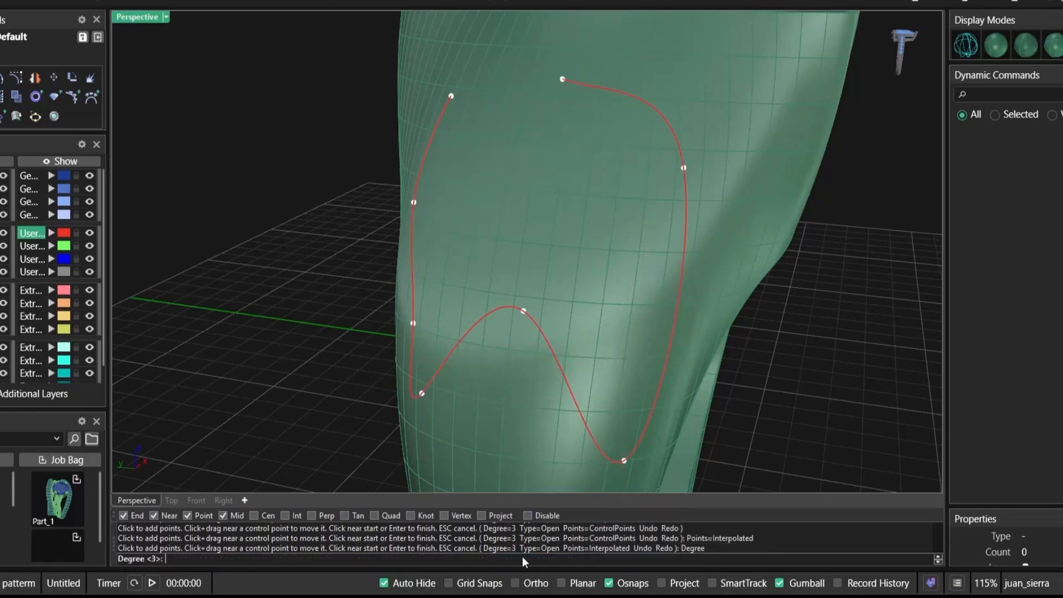
text(1)
key(Return)
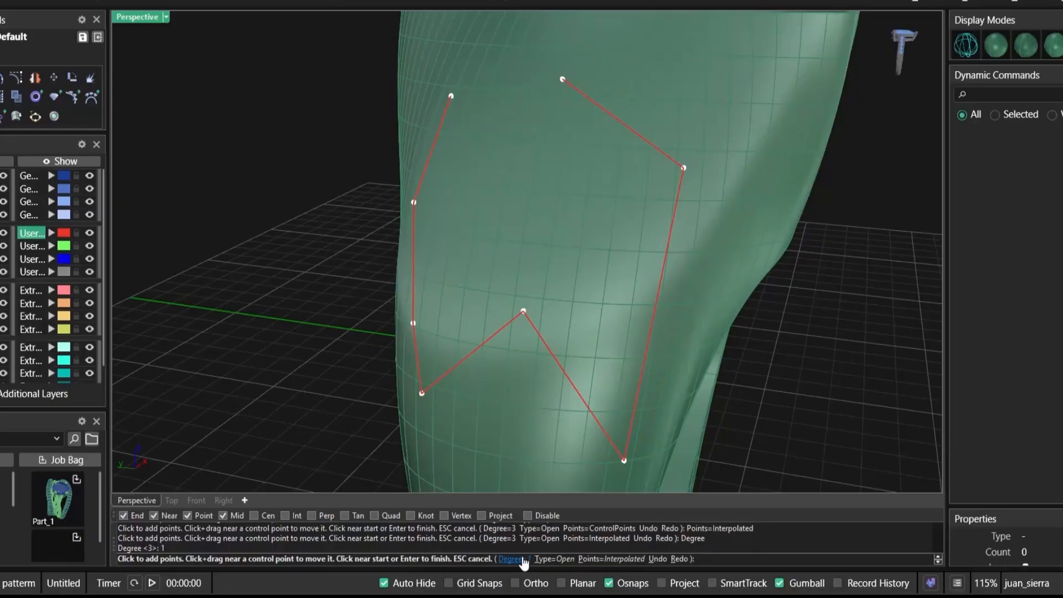
Try degree 11 on the surface curve and set its degree to 3 for smooth segments
click(510, 559)
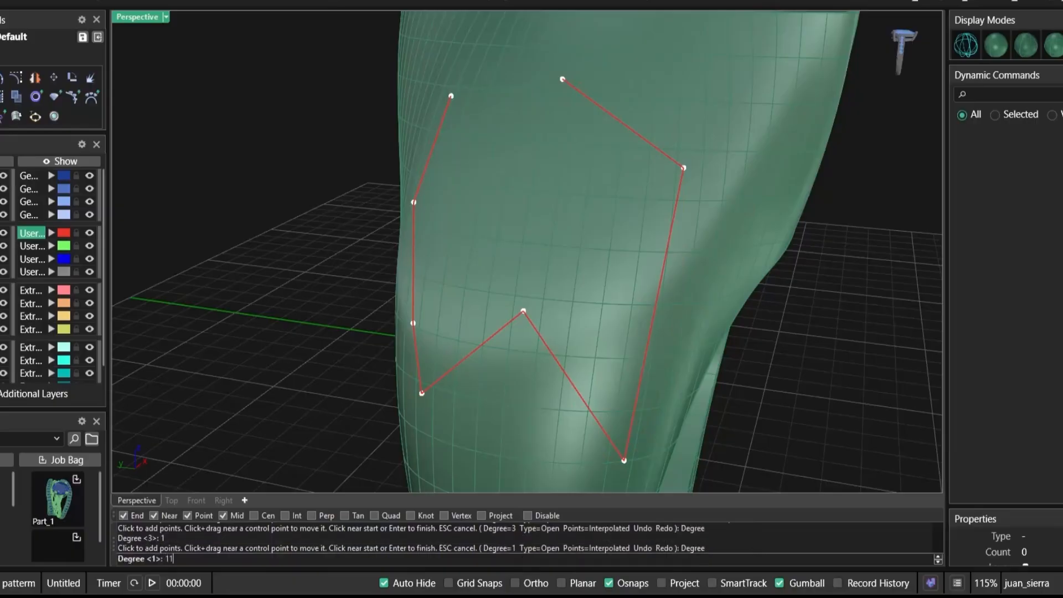
key(Return)
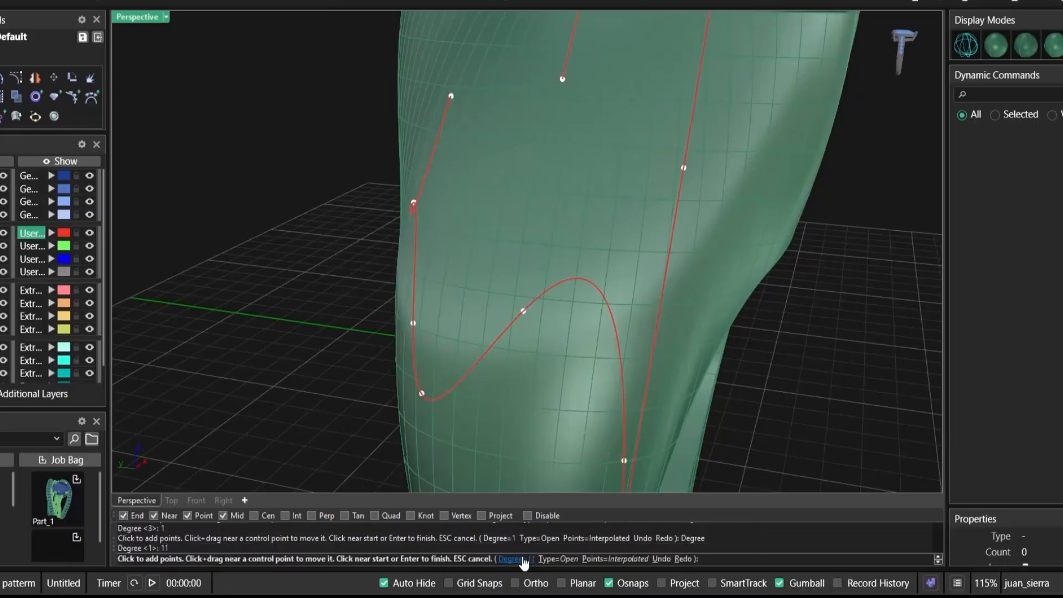
click(523, 559)
text(3)
key(Return)
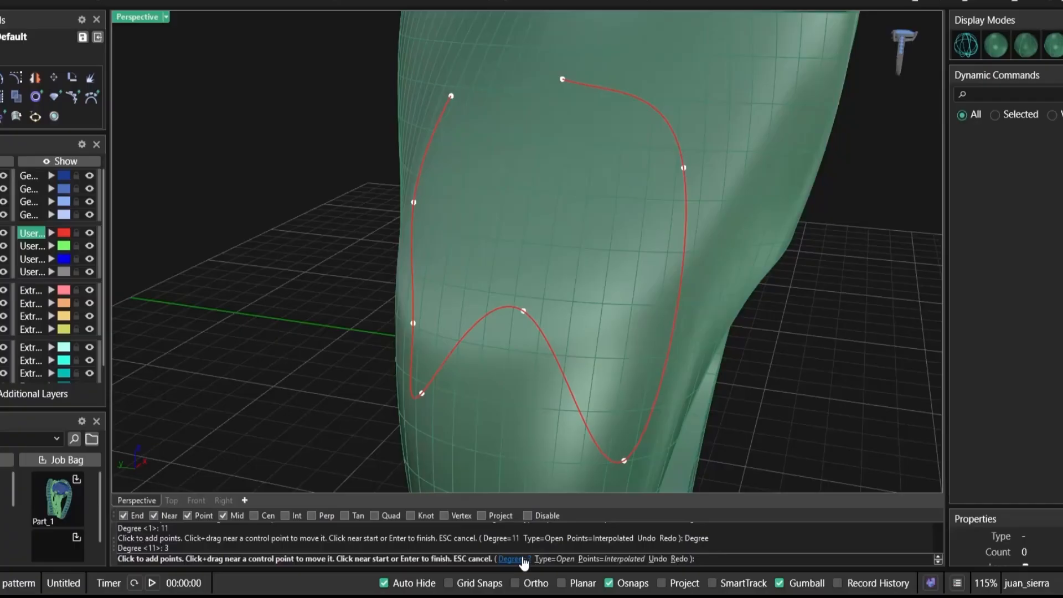
Change the surface curve's type to Closed, finish it, and briefly select the finished curve
click(555, 558)
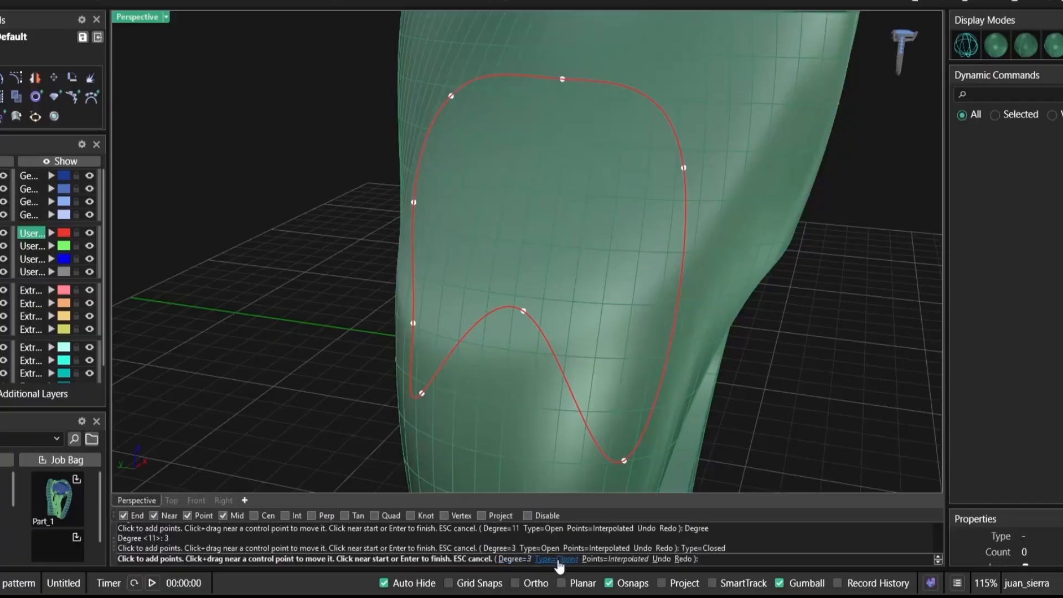
click(556, 559)
click(557, 559)
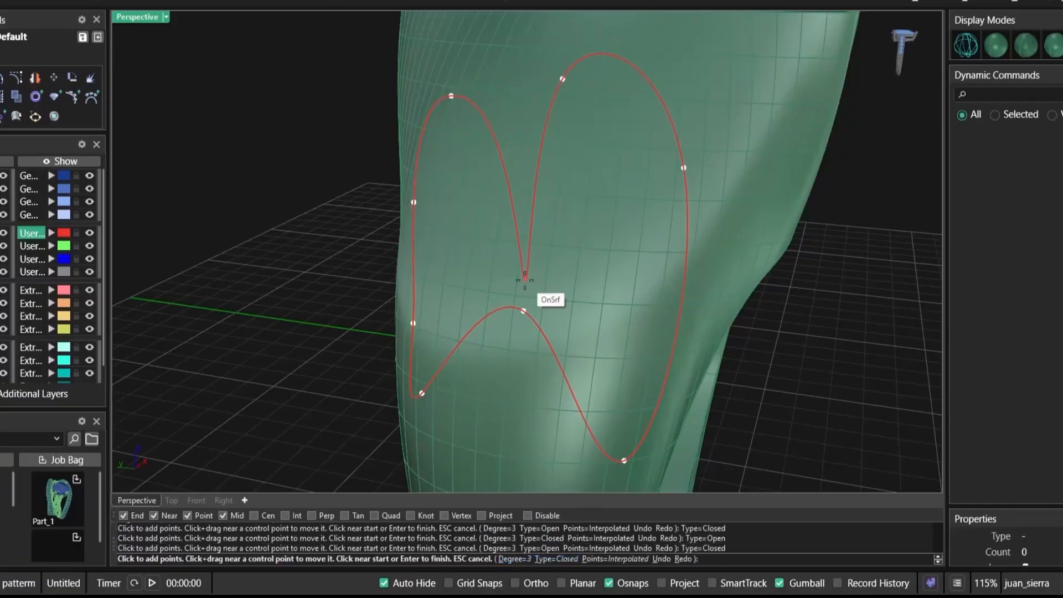
right_drag(505, 172, 655, 239)
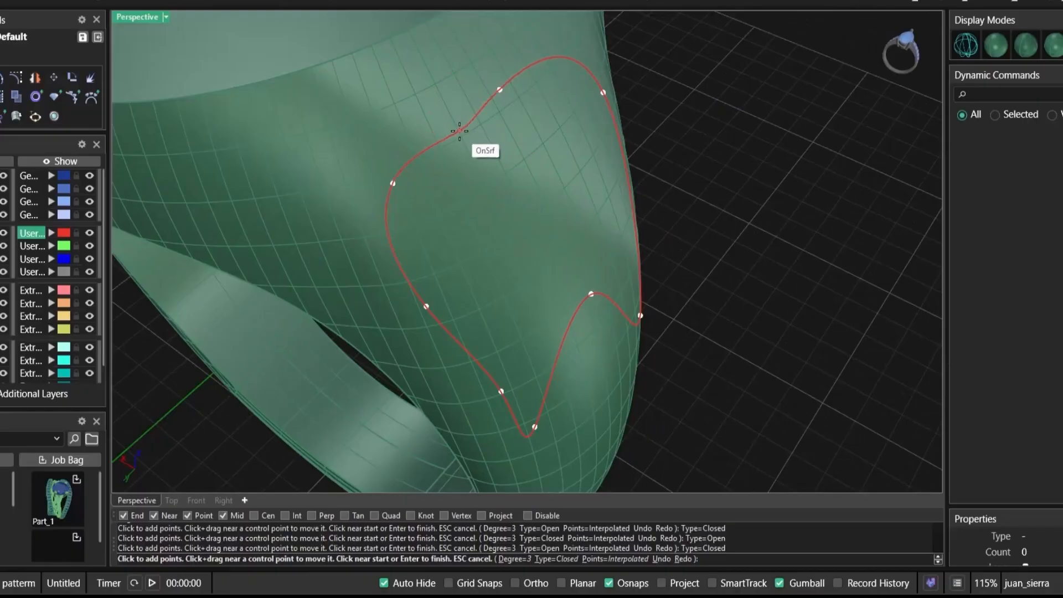
right_drag(457, 133, 484, 91)
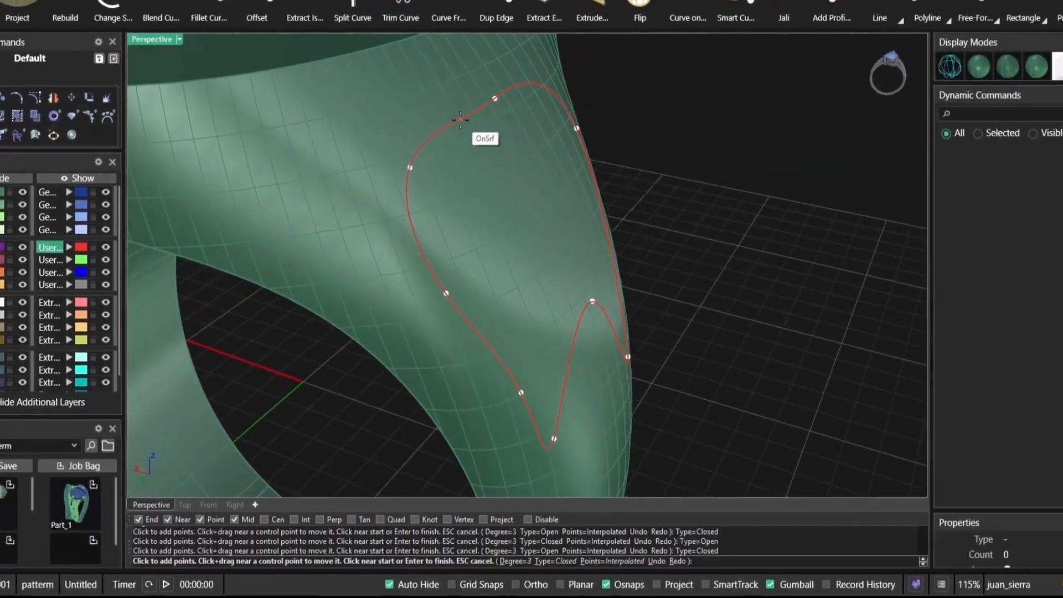
right_click(477, 130)
right_drag(480, 160, 530, 315)
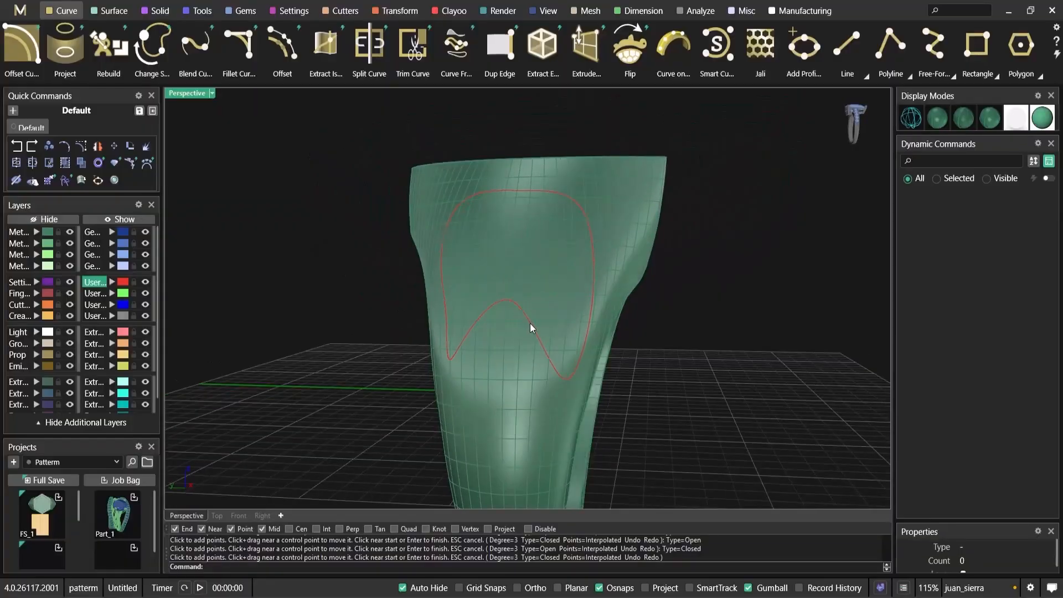
right_click(530, 323)
click(557, 358)
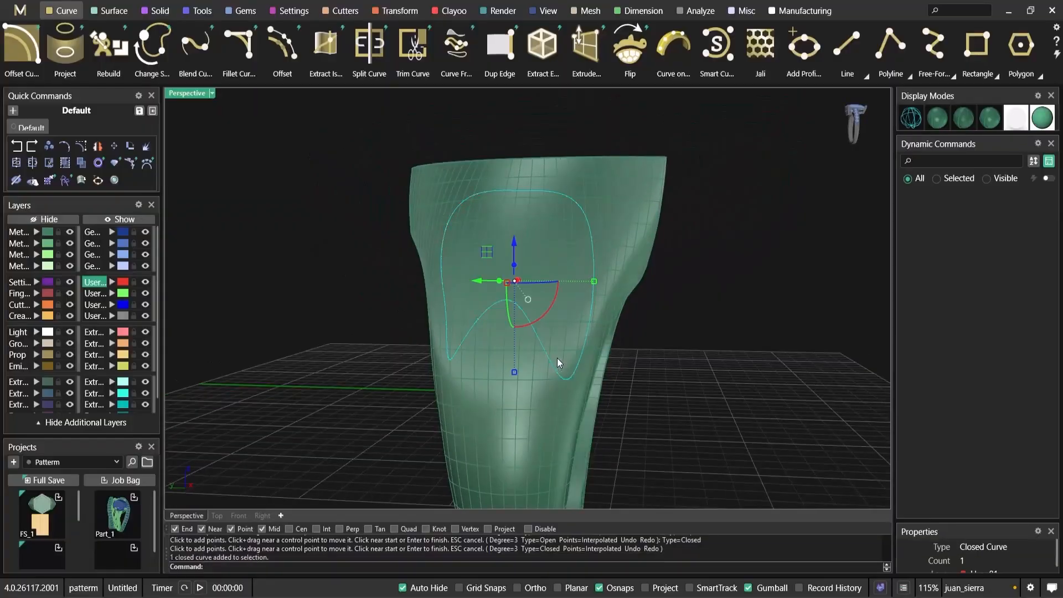
key(Escape)
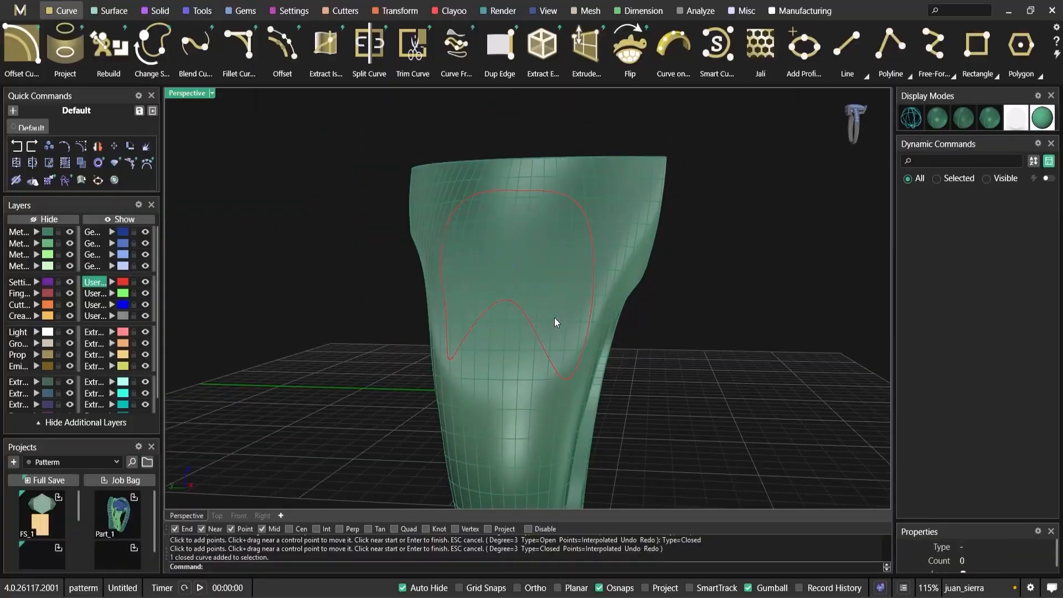
Lay out a row of round diamonds along the closed shoulder curve with Gem on Curve
mouse_move(554, 317)
ctrl+right_down()
mouse_move(539, 313)
mouse_move(552, 305)
ctrl+right_up()
shift+right_drag(553, 306, 536, 321)
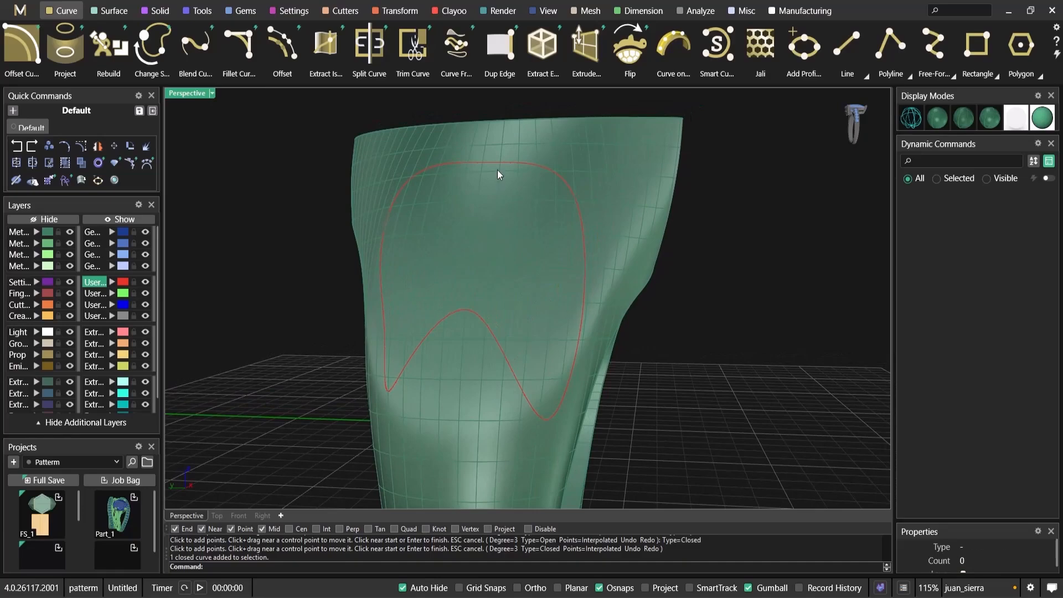
click(245, 12)
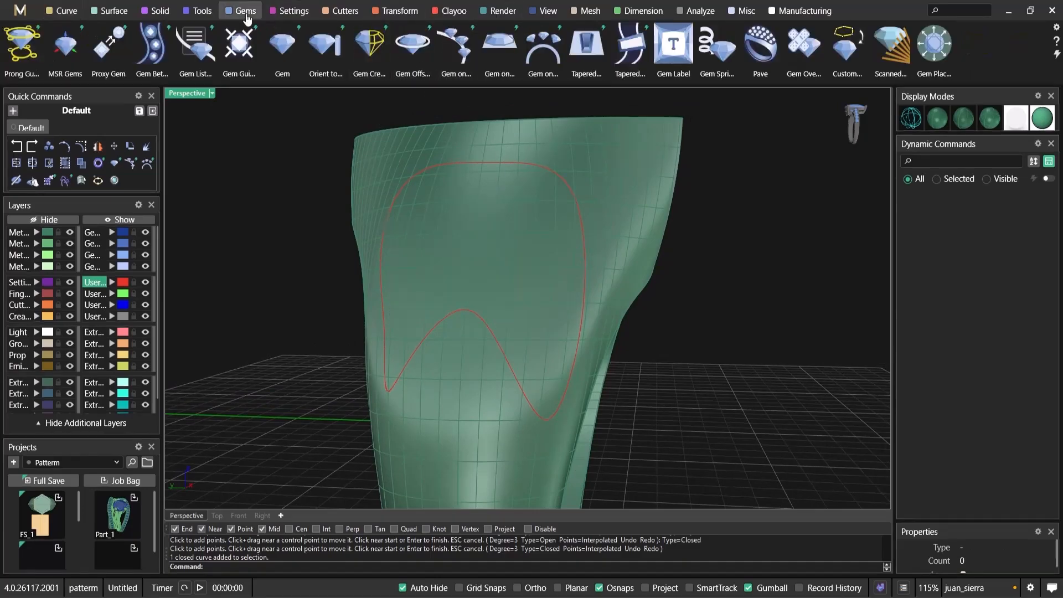
click(457, 44)
click(474, 162)
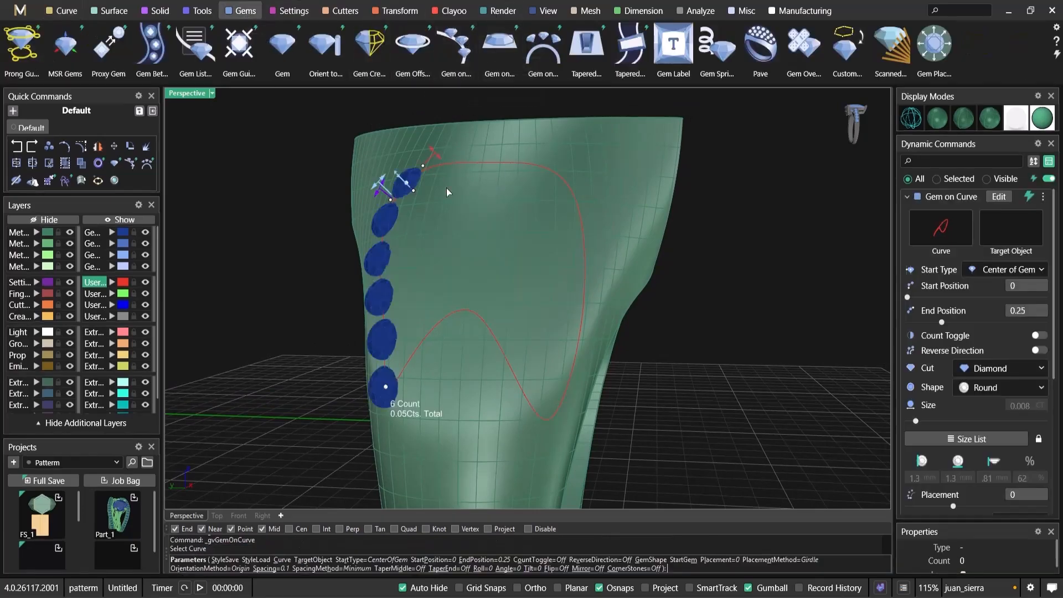
Extend the gem row around the curve to a start position of about 0.4 and assign the ring as its target object
right_drag(442, 229, 409, 184)
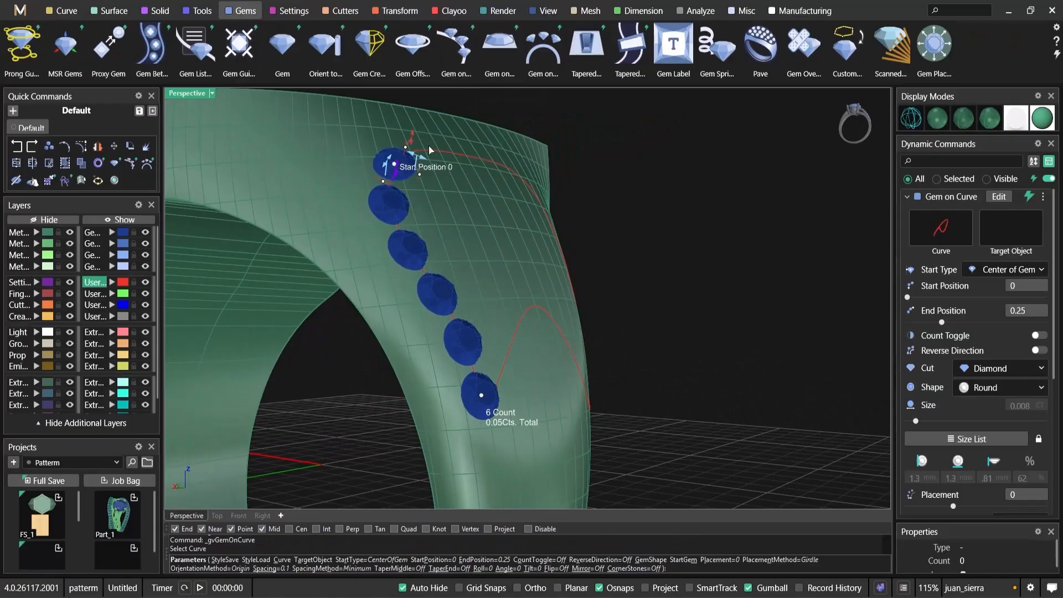
drag(394, 163, 545, 316)
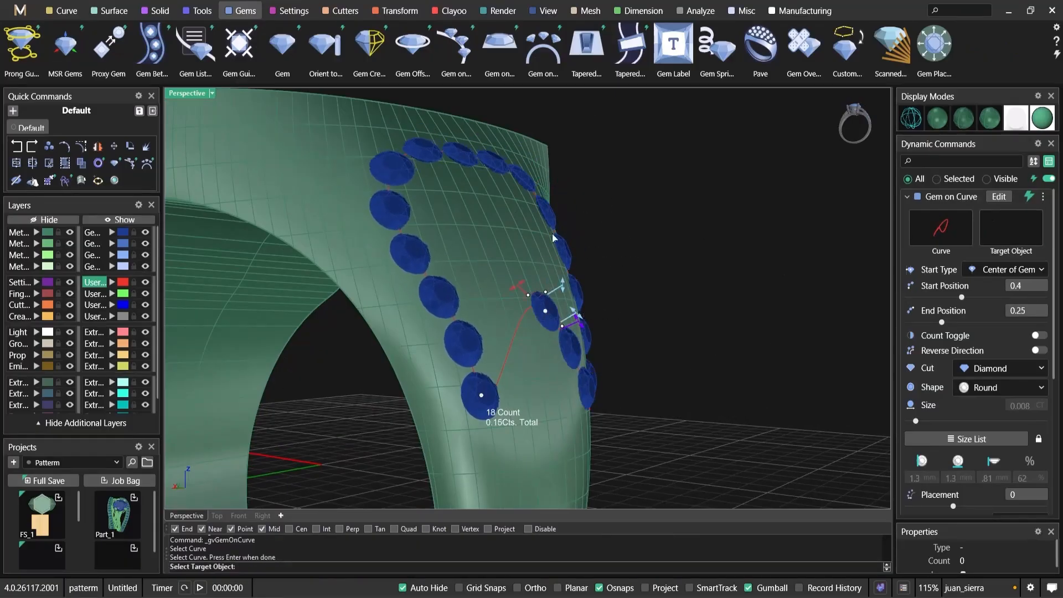
click(506, 233)
right_drag(507, 232, 456, 336)
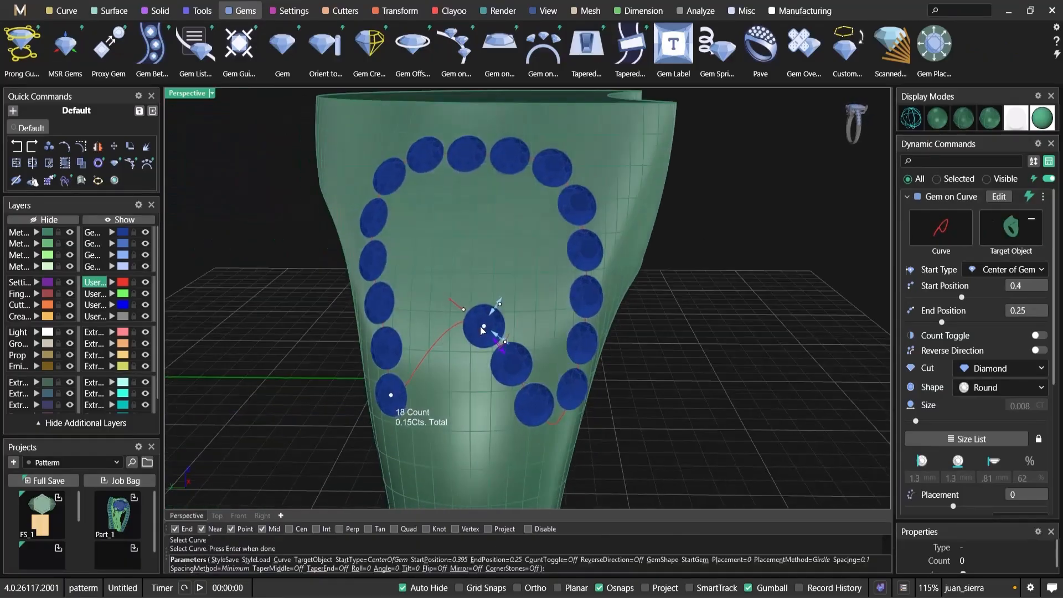
Adjust the gem row's start position to 0.33, reduce the gems to 1.0 mm (0.004 ct) and finish the layout
drag(488, 320, 436, 343)
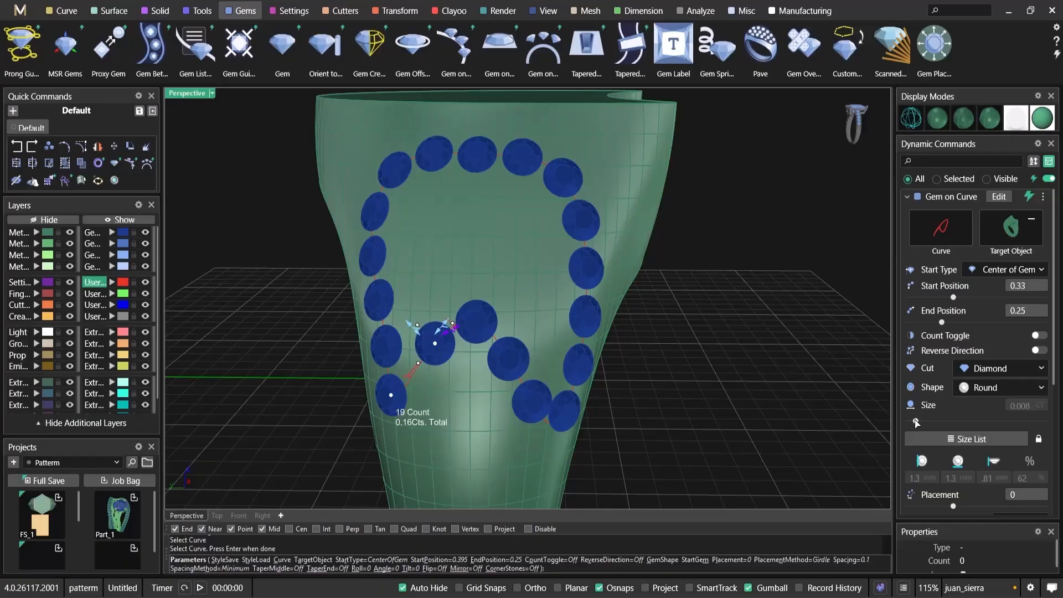
drag(916, 423, 912, 427)
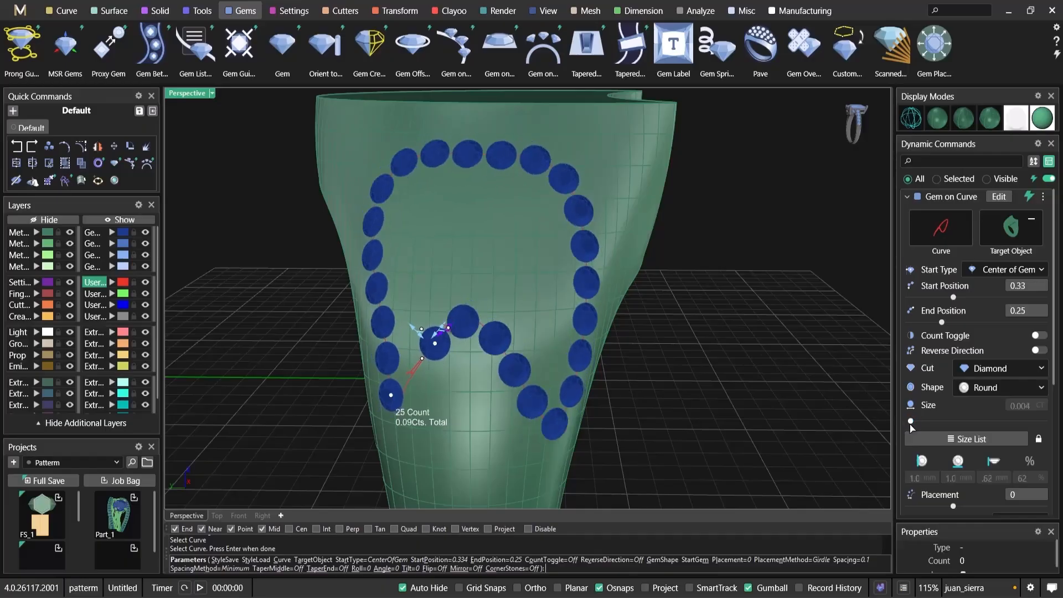
right_click(522, 332)
scroll(469, 310, down, 4)
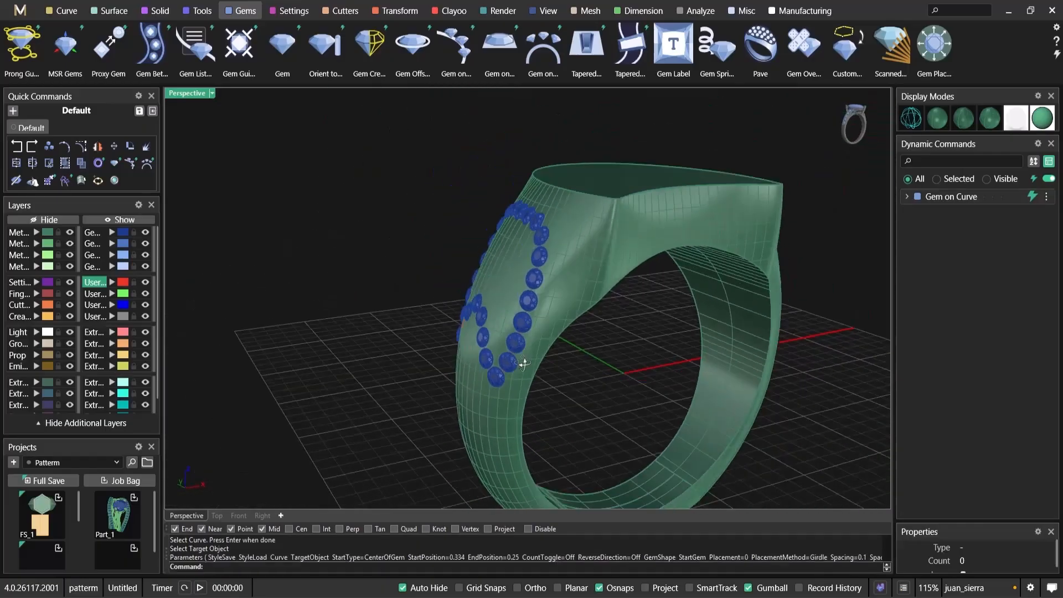